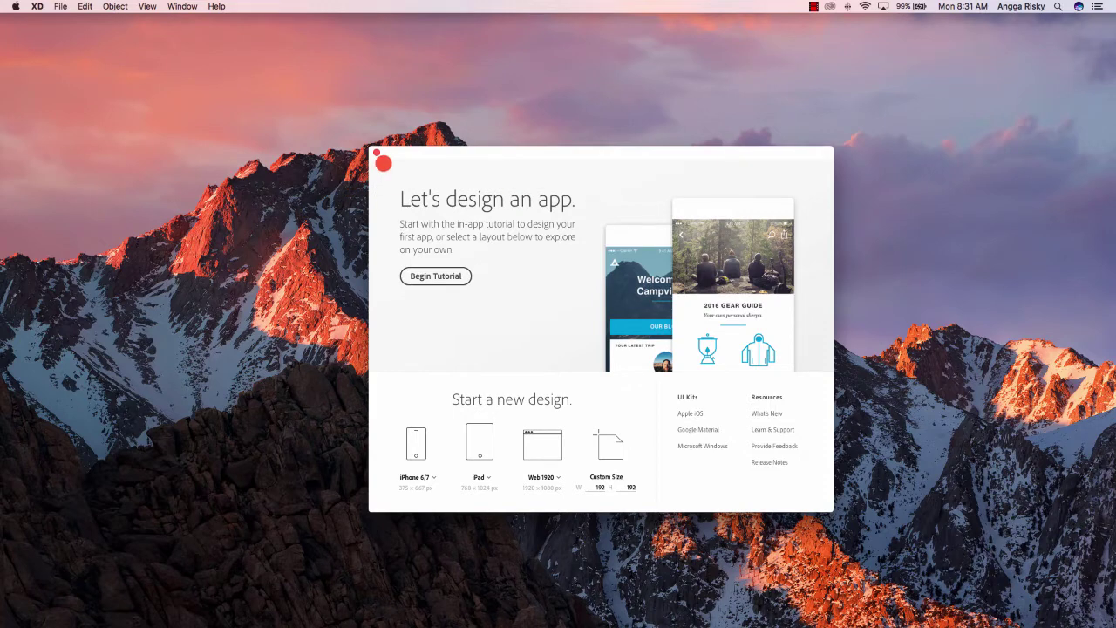
Step: Close the XD start window and switch to the Android Studio welcome window
click(377, 155)
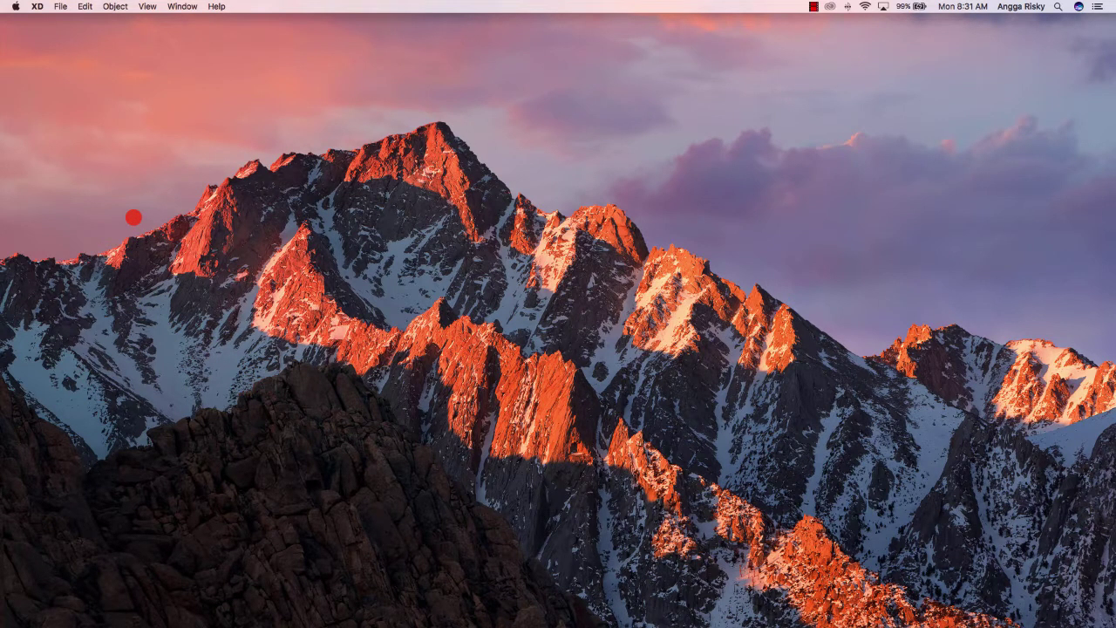
click(133, 217)
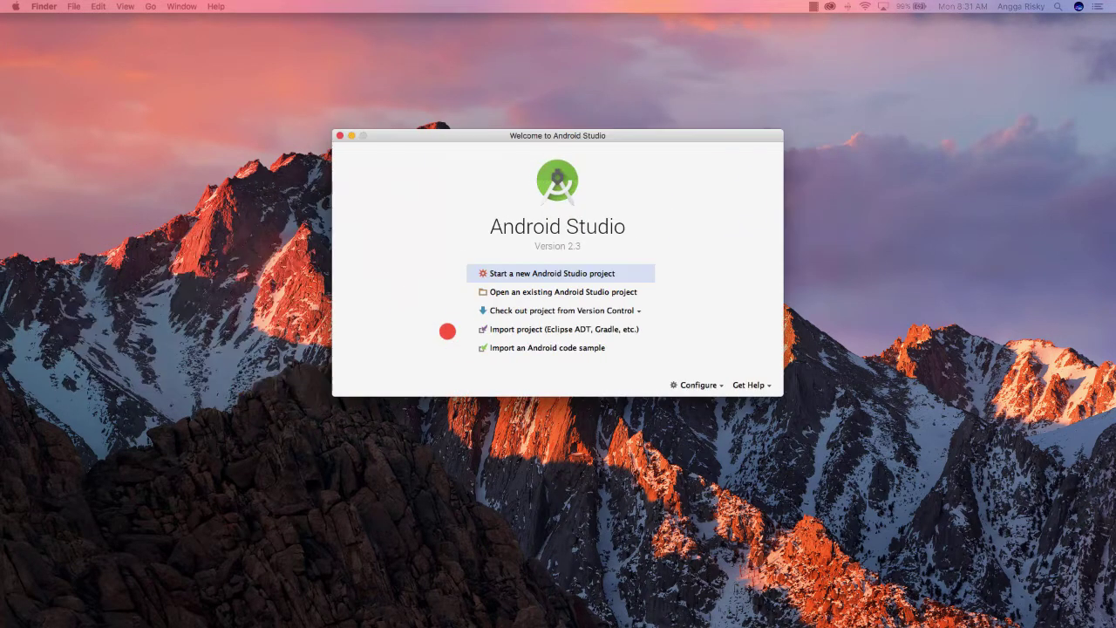
drag(486, 137, 490, 153)
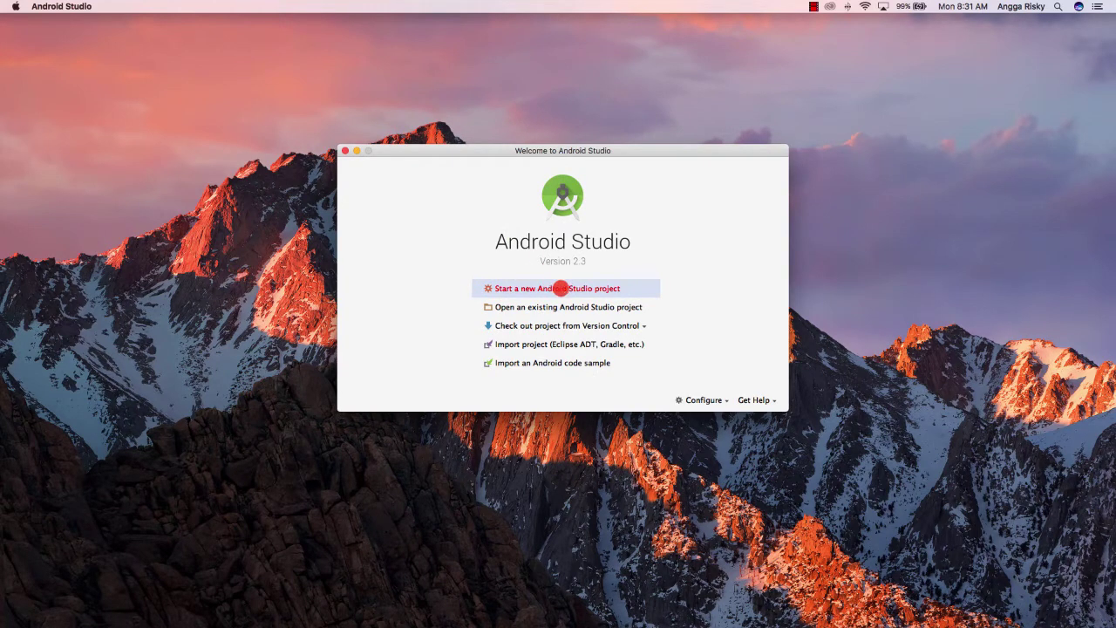
Step: Create a new Android Studio project named ClothApp for Phone and Tablet, minimum SDK API 25, with an Empty Activity
click(577, 288)
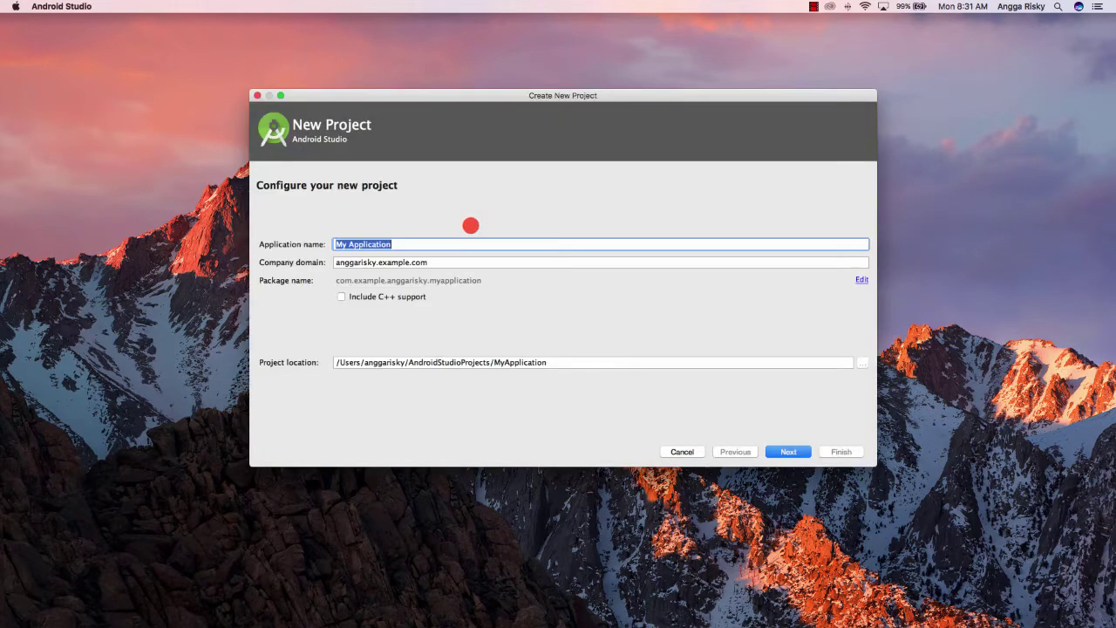
text(ClothApp)
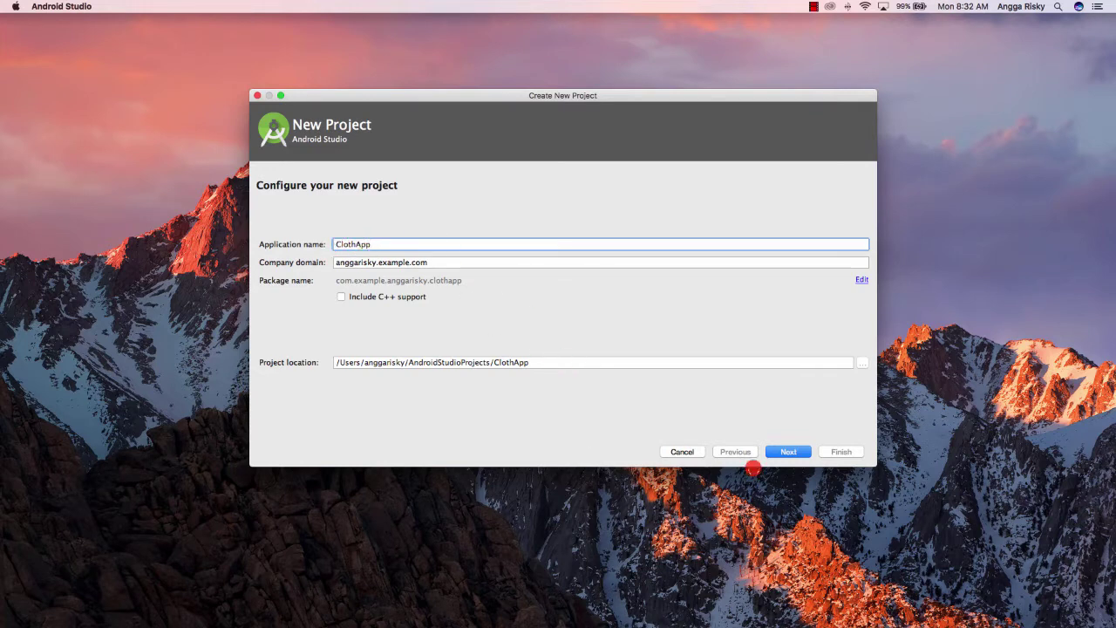
click(787, 452)
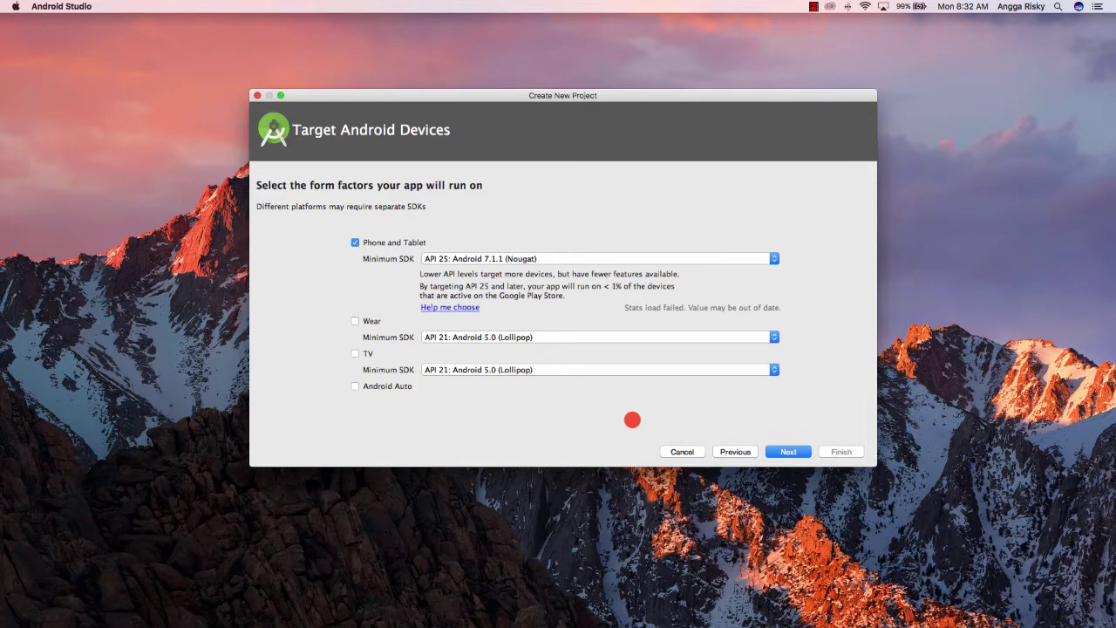
click(790, 451)
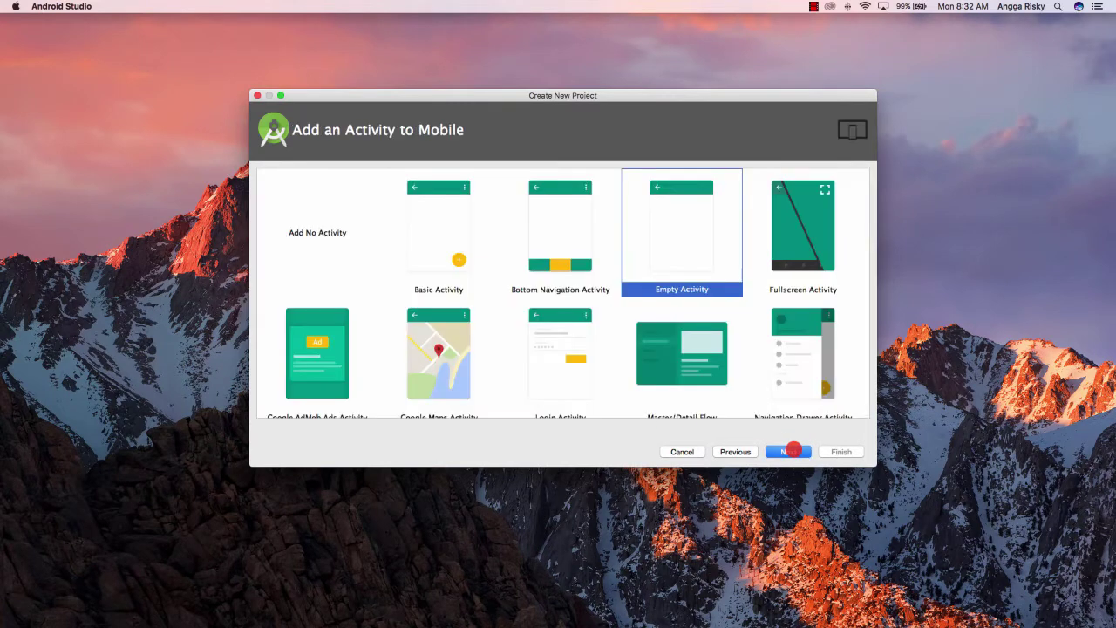
click(790, 451)
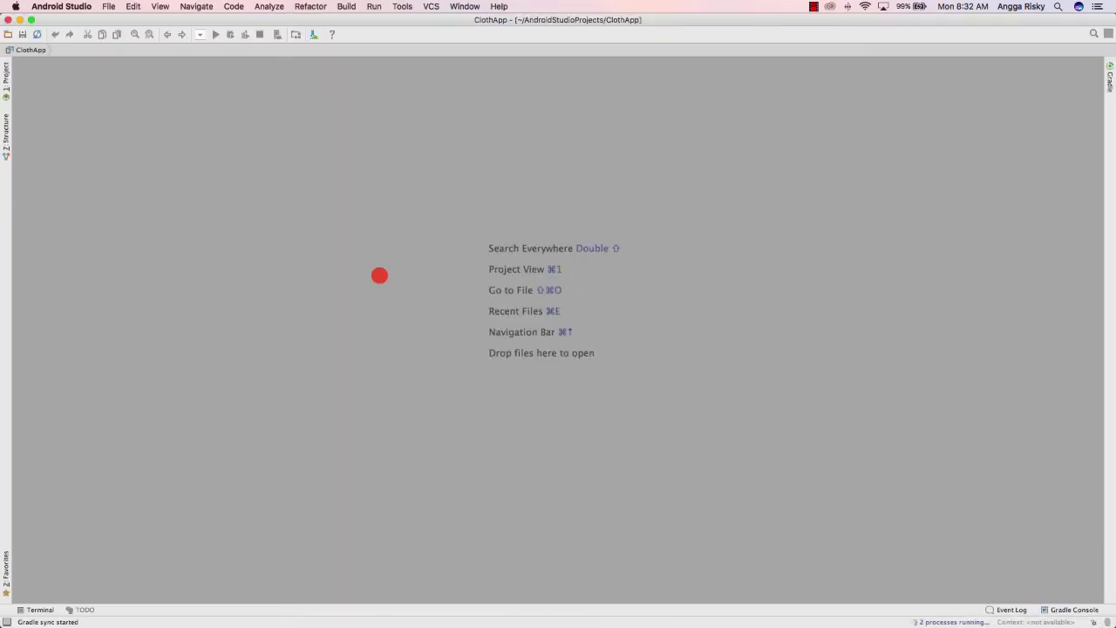
key(shift+super+2)
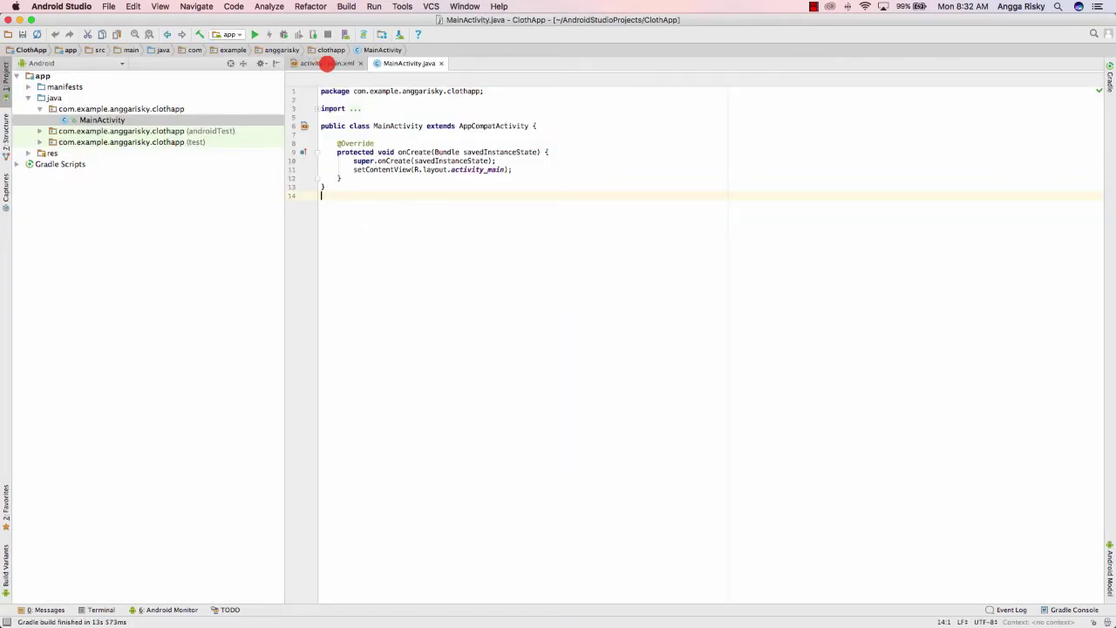
Step: Open the XML source of activity_main.xml and change the TextView's text to "Welcome to Cloth App"
click(334, 63)
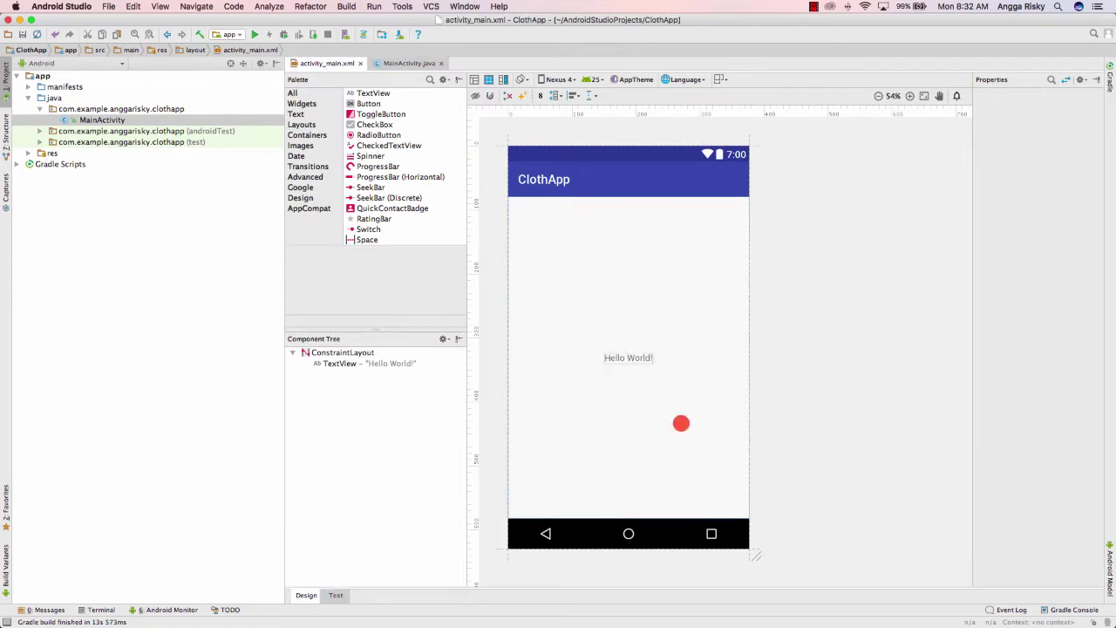
click(624, 358)
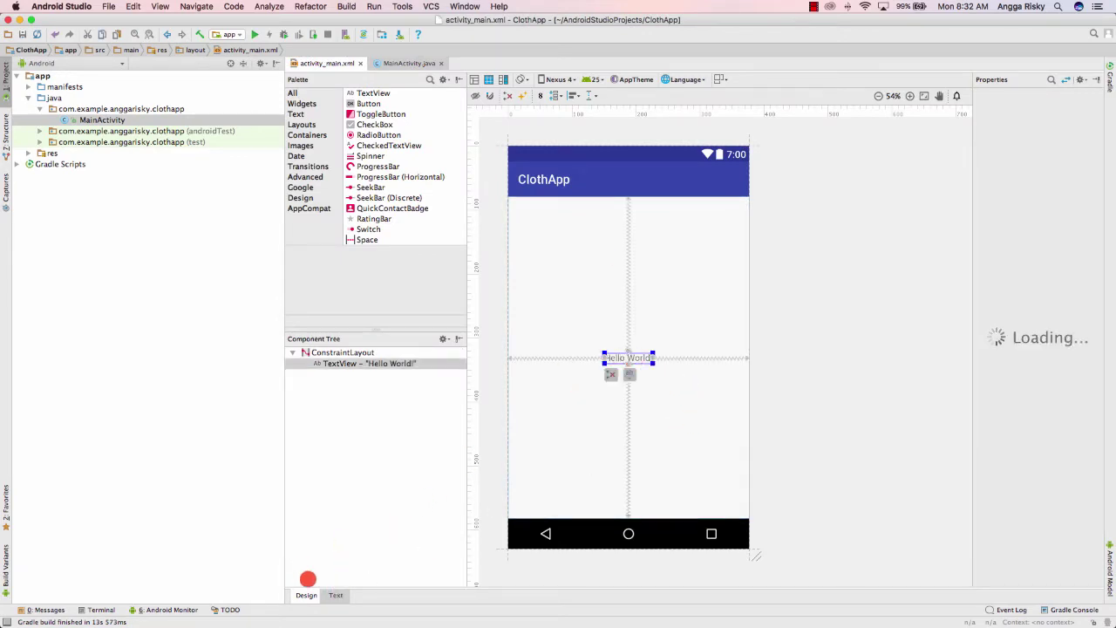
click(333, 594)
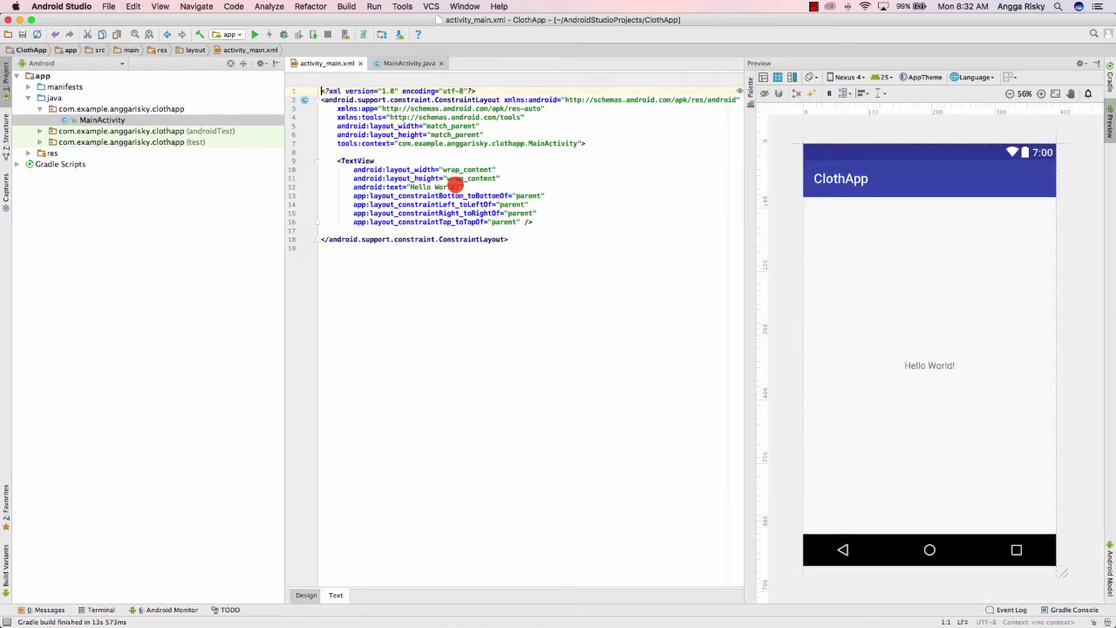
drag(456, 185, 412, 186)
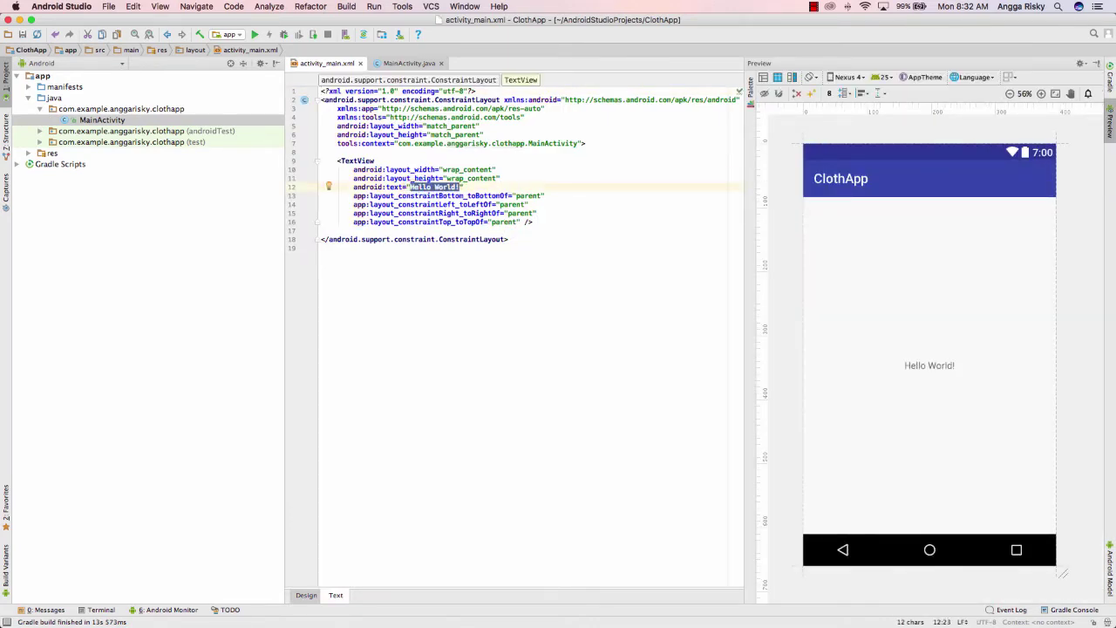
text(Cloth App)
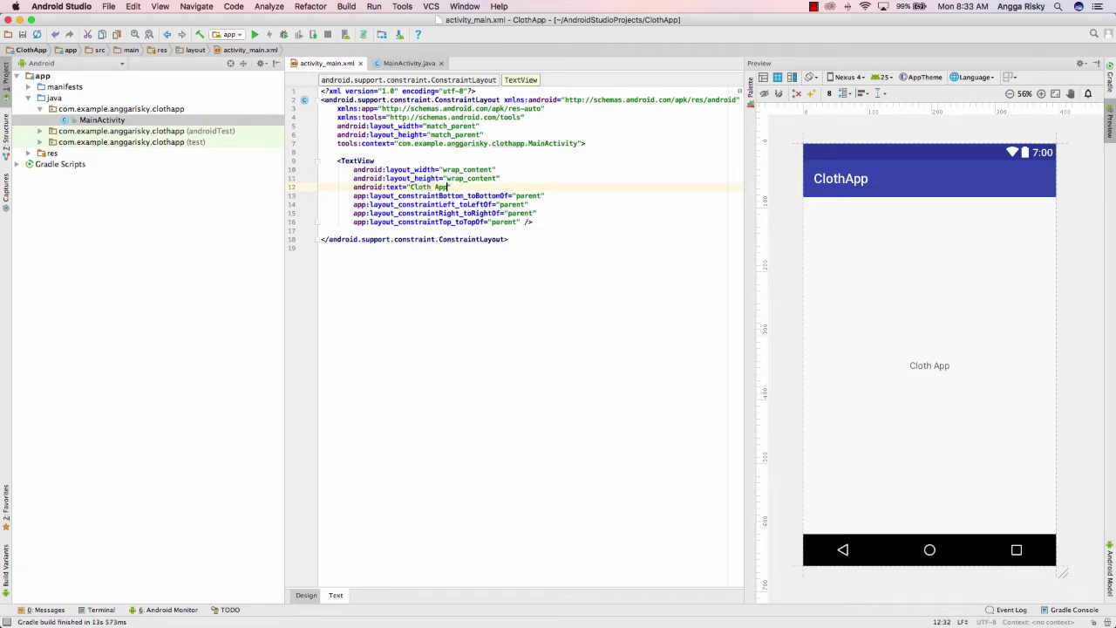
click(410, 186)
text(Welcome to)
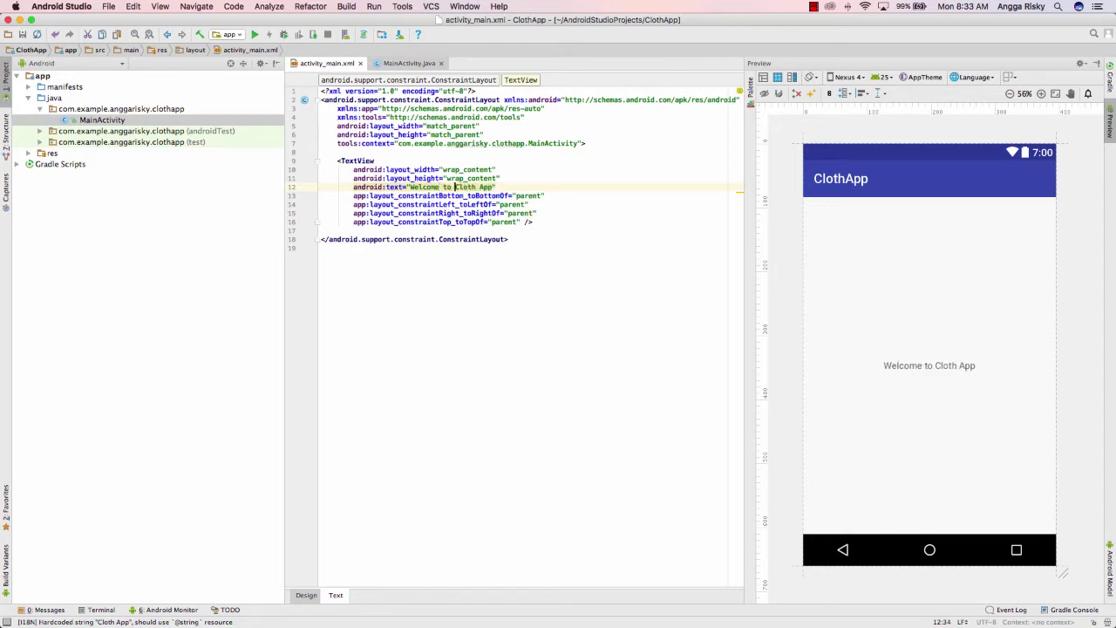
Step: Add an android:textSize attribute of 30dp to the TextView in activity_main.xml
click(419, 162)
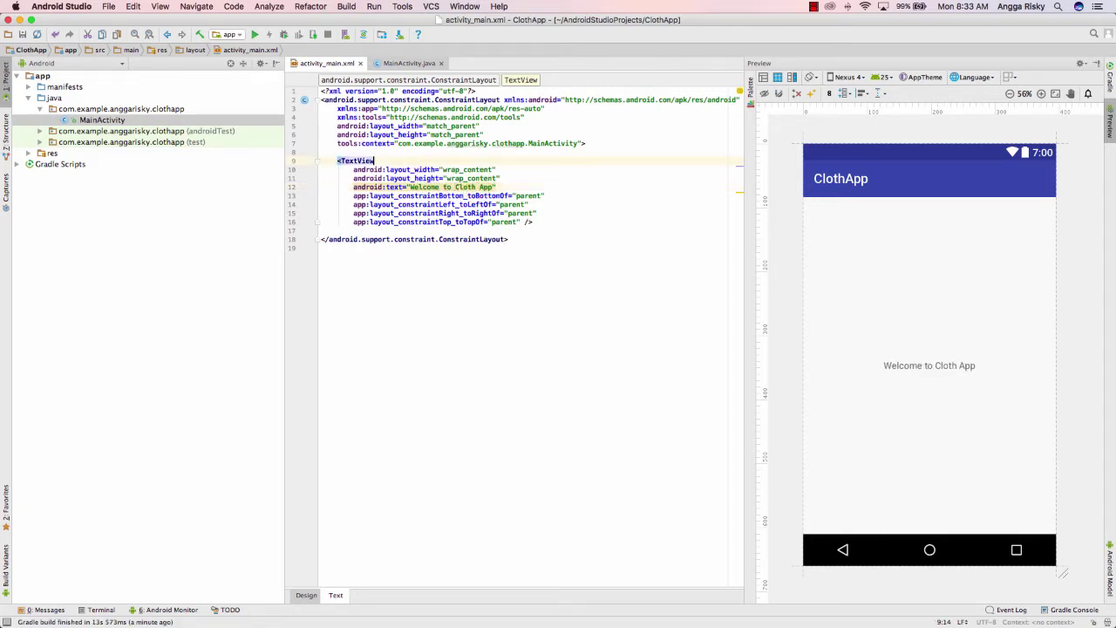
key(Return)
text(tex)
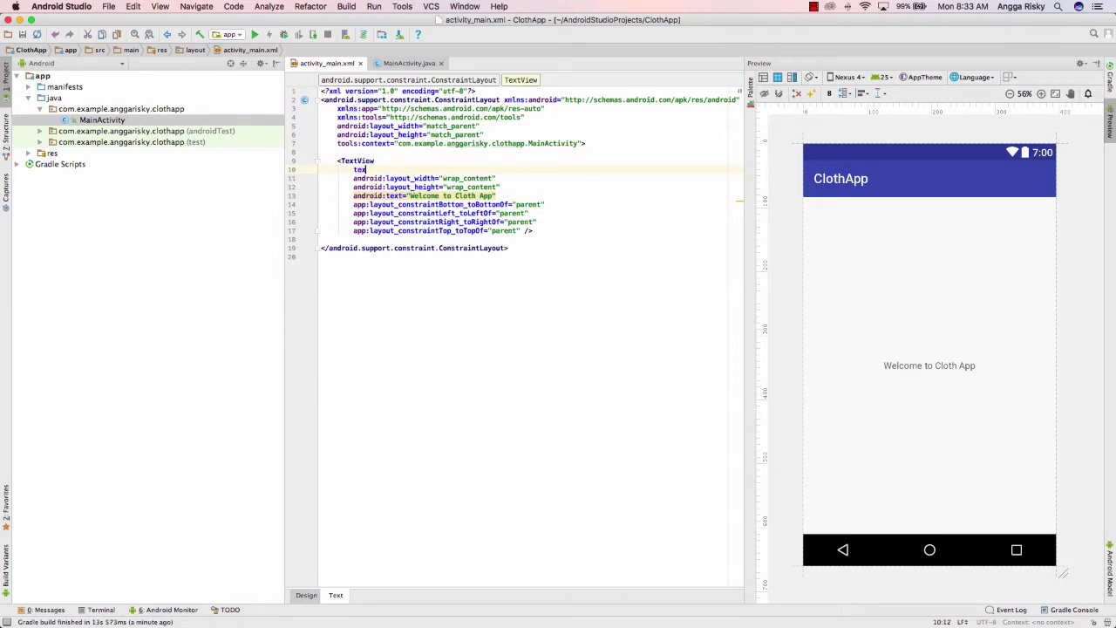
text(tSize)
key(Return)
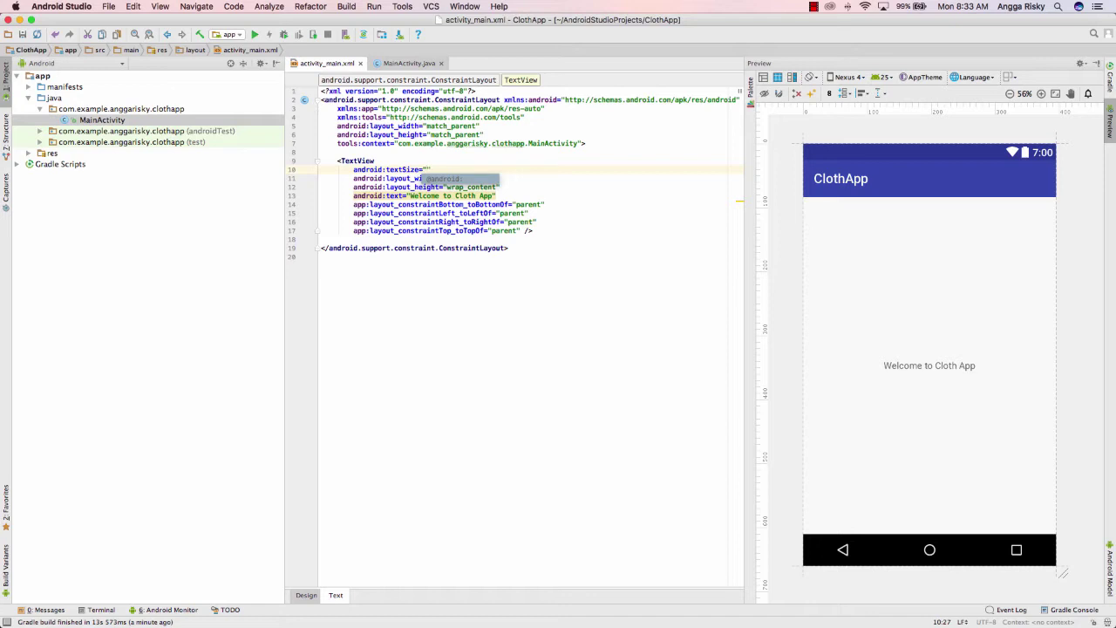
text(30dp)
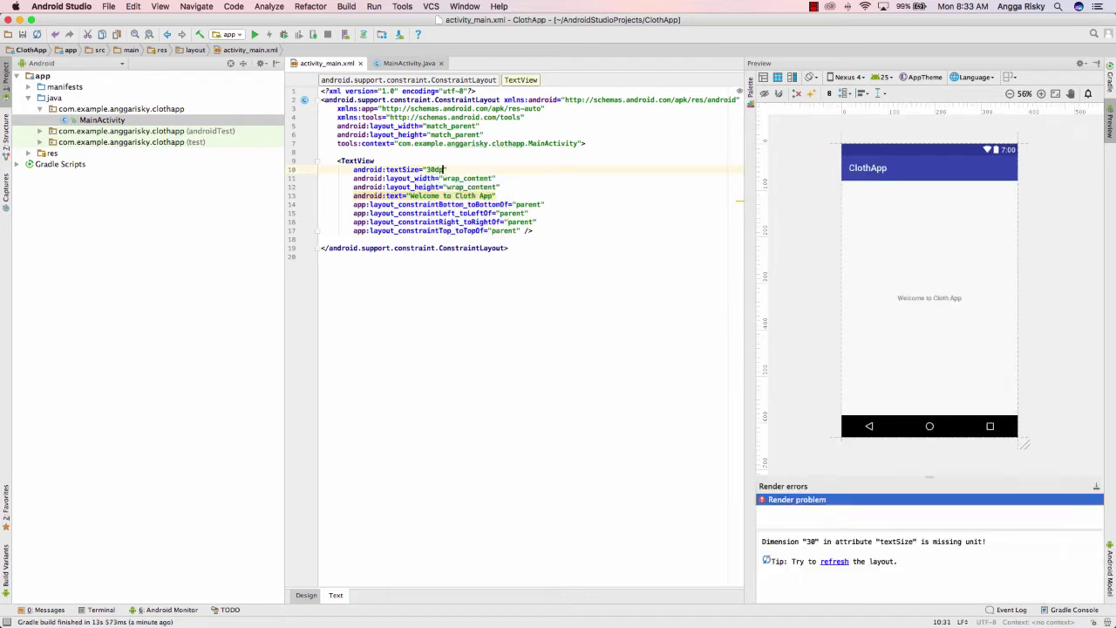
click(520, 187)
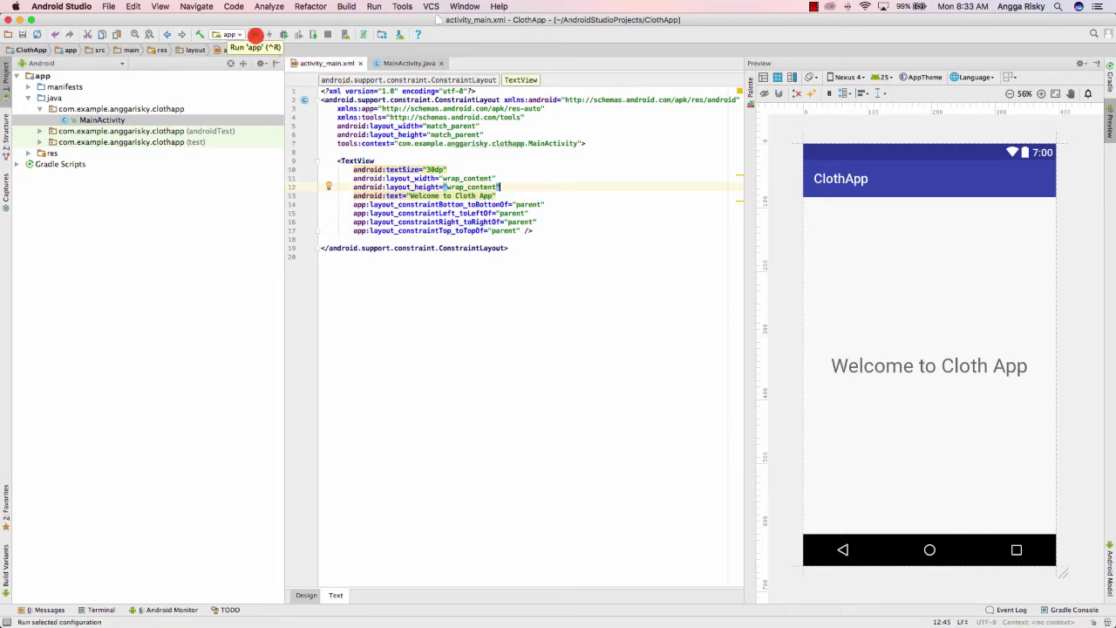
Step: Start running the app and dismiss the deployment target selection
click(254, 35)
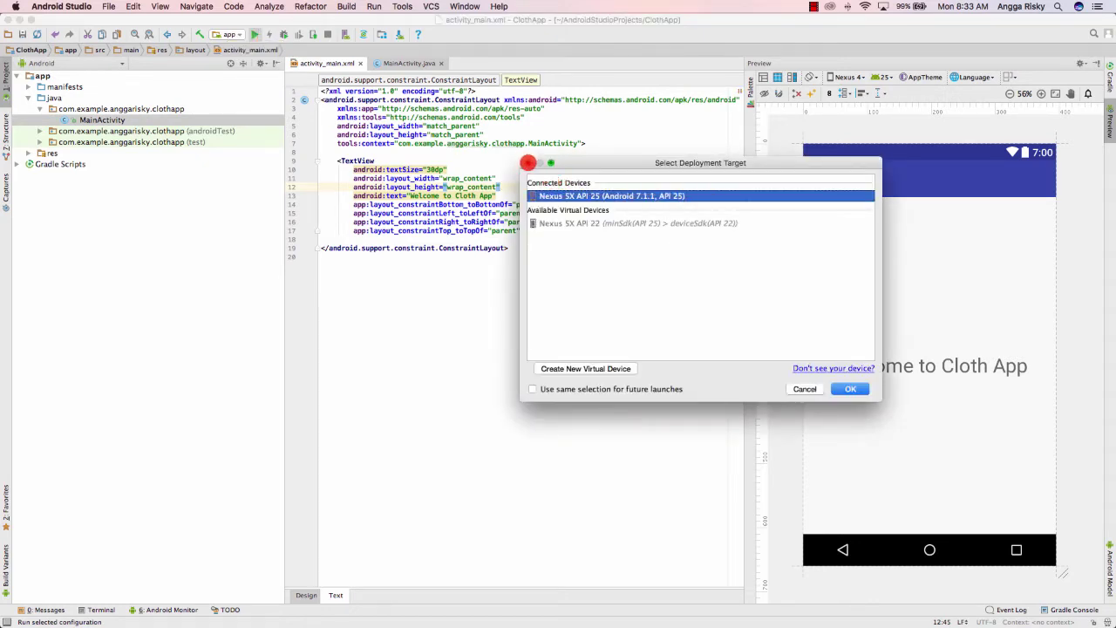
click(527, 162)
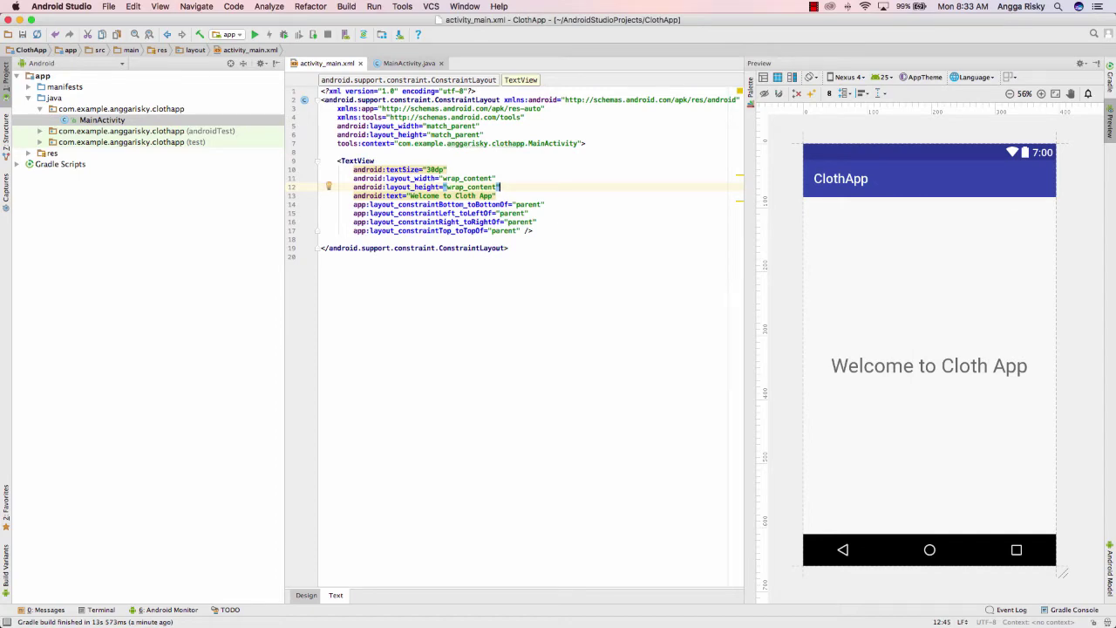
Step: Switch to Finder and browse from the home folder to AndroidStudioProjects/ClothApp/app/src/main/res/mipmap-hdpi
drag(250, 55, 487, 127)
click(288, 311)
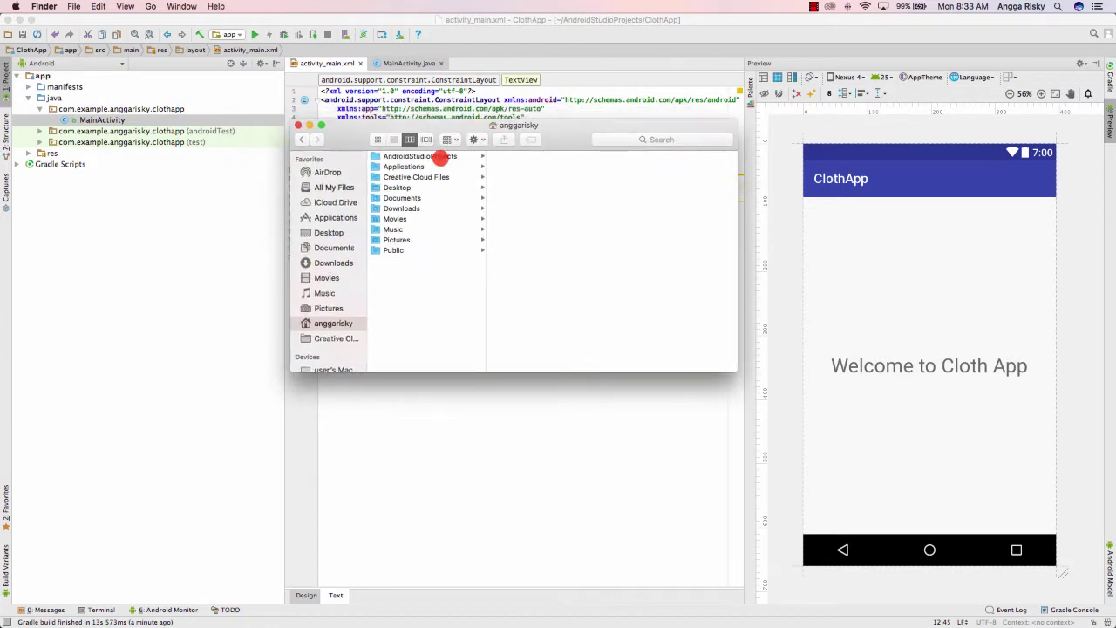
click(441, 156)
click(512, 156)
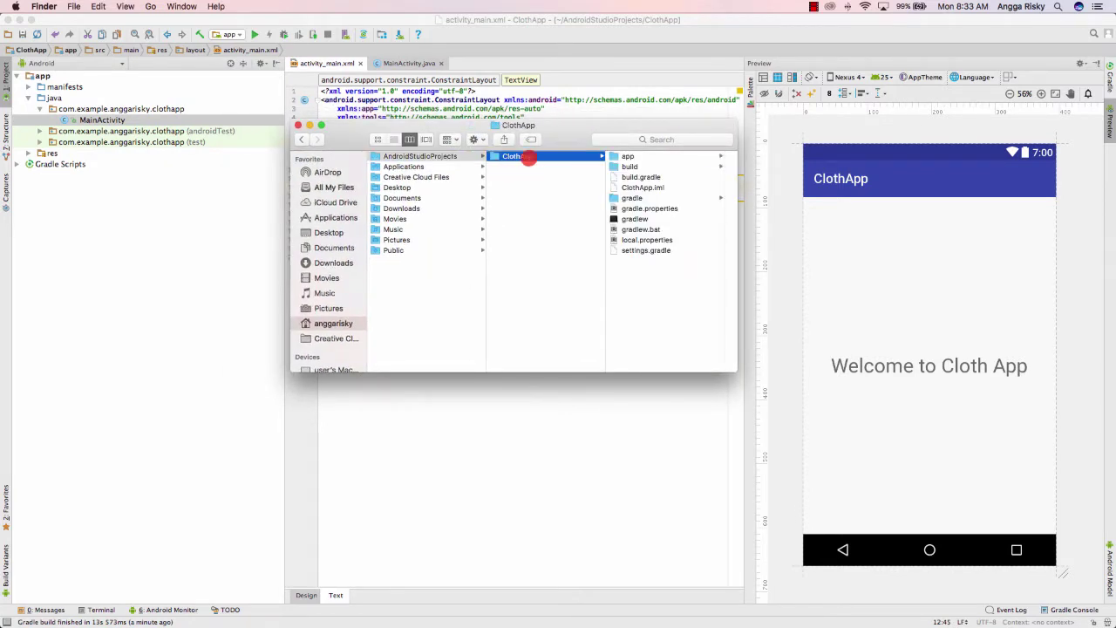
click(640, 167)
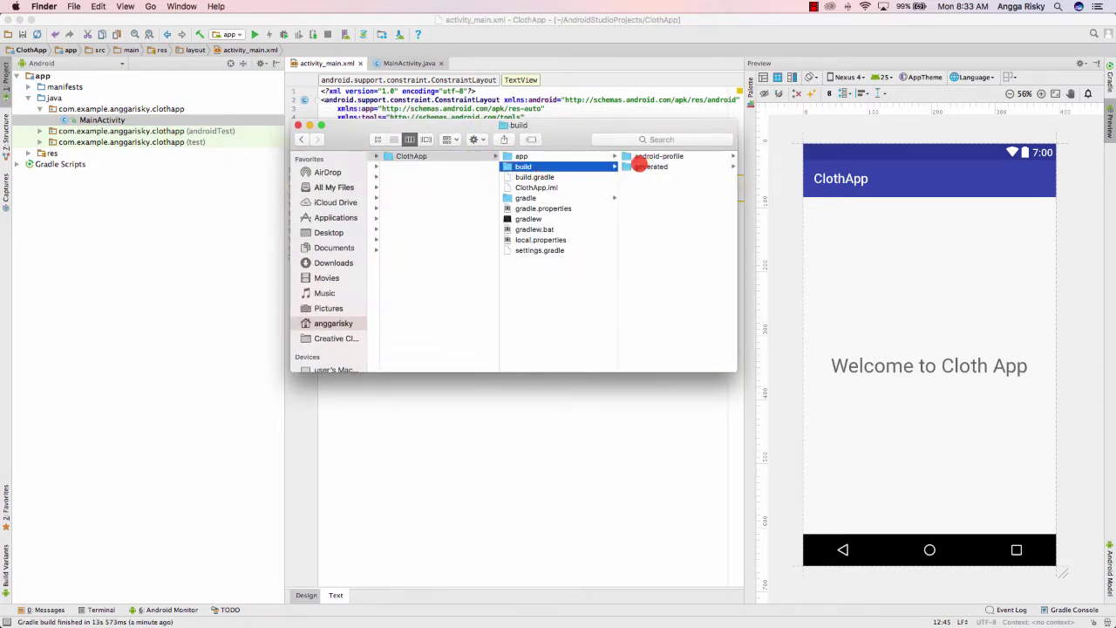
click(588, 157)
click(652, 209)
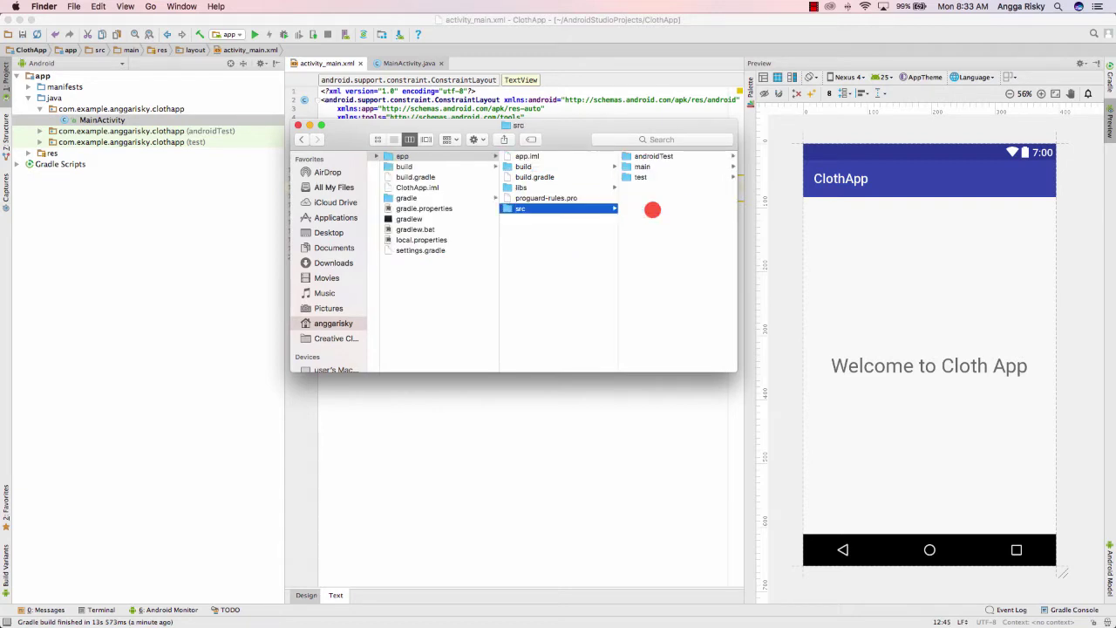
click(653, 167)
click(654, 177)
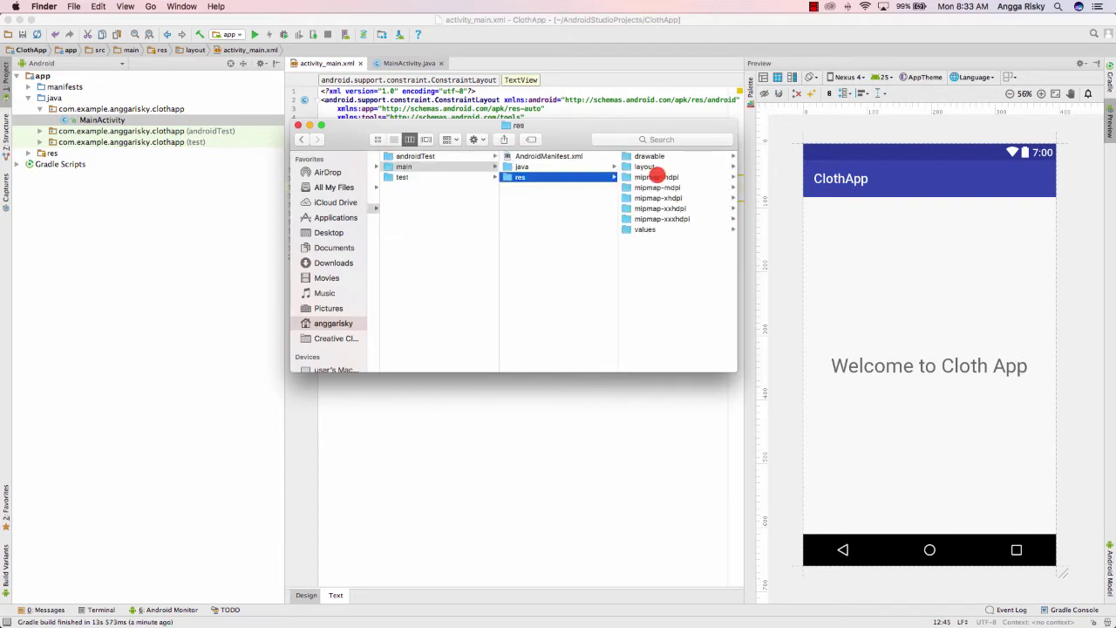
click(653, 178)
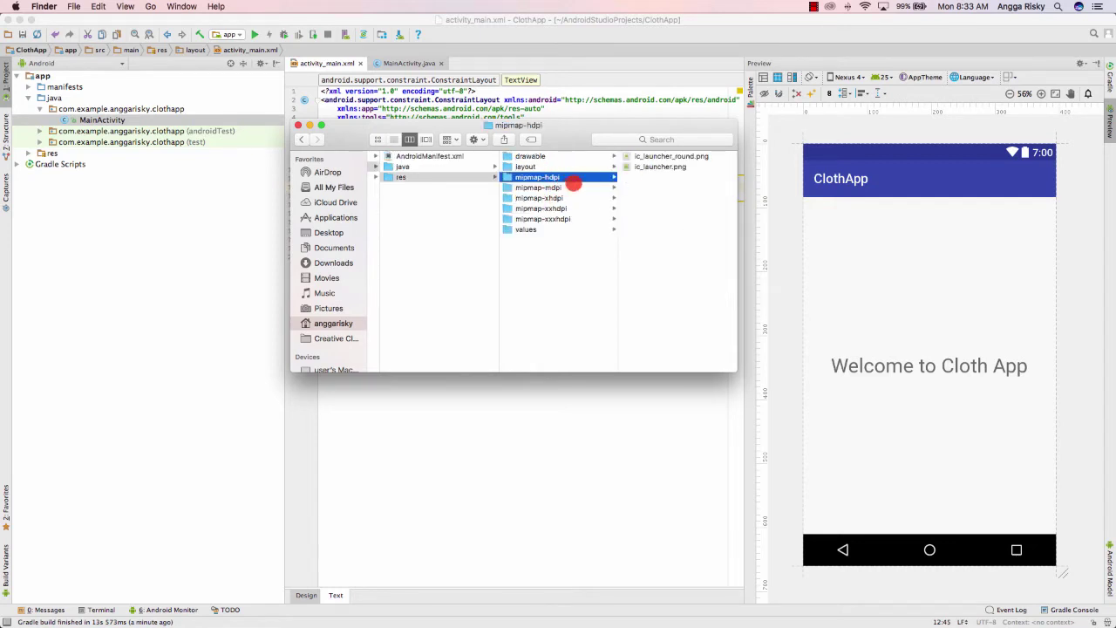
Step: Compare the previews of ic_launcher.png and ic_launcher_round.png in the mipmap-hdpi folder
click(663, 166)
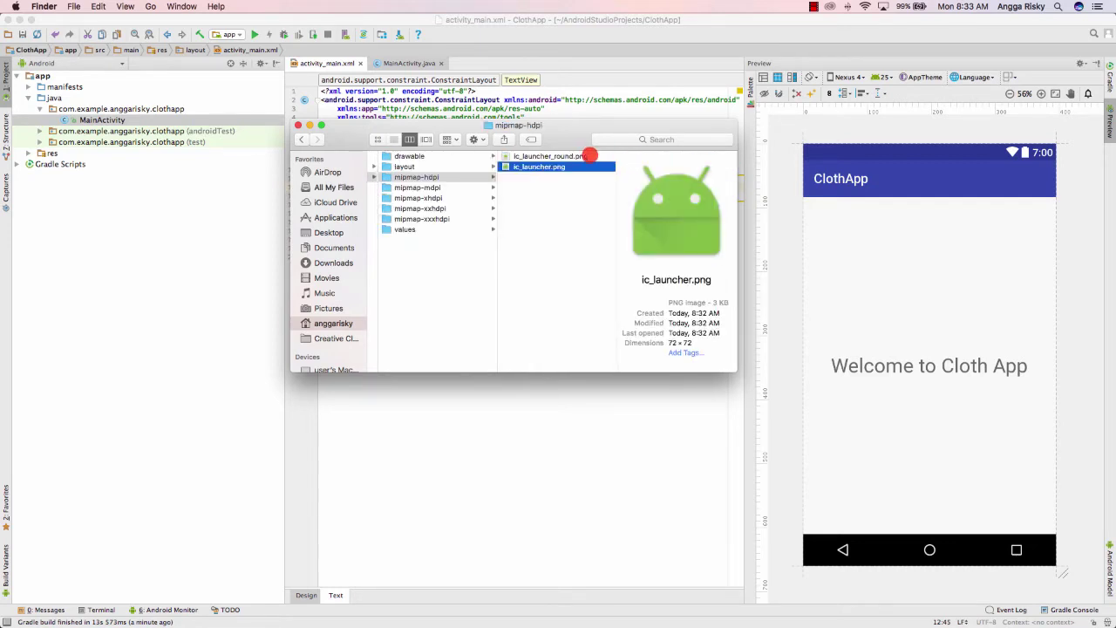
click(586, 157)
click(578, 166)
click(587, 156)
click(571, 166)
click(579, 155)
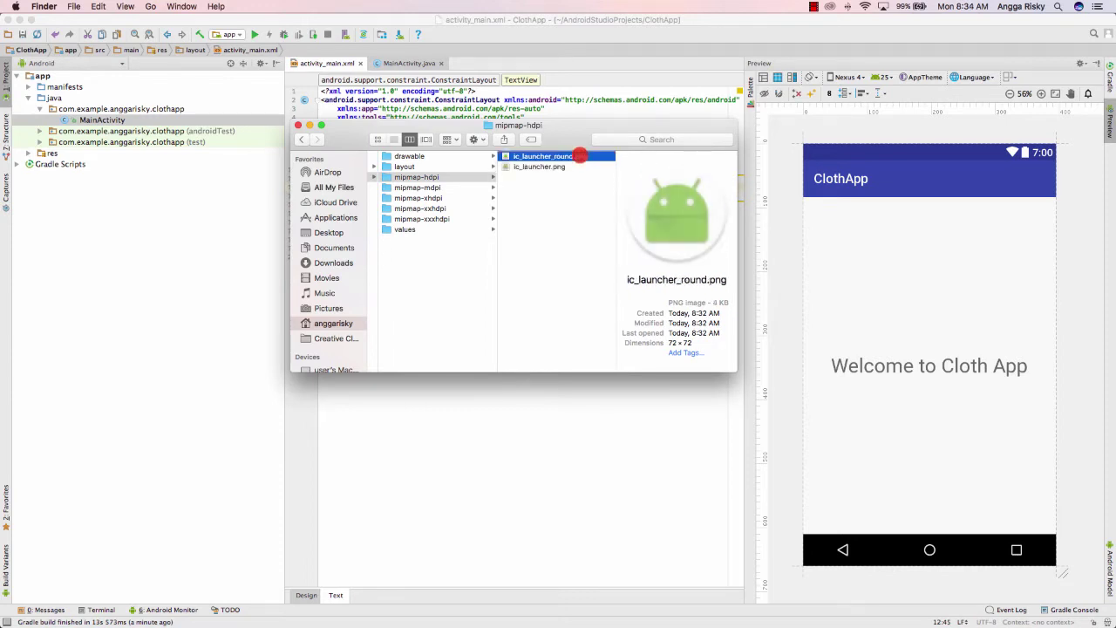
Step: Look through the mipmap-mdpi, mipmap-xhdpi, mipmap-xxhdpi and mipmap-xxxhdpi folders for their launcher icon files
click(510, 188)
click(509, 199)
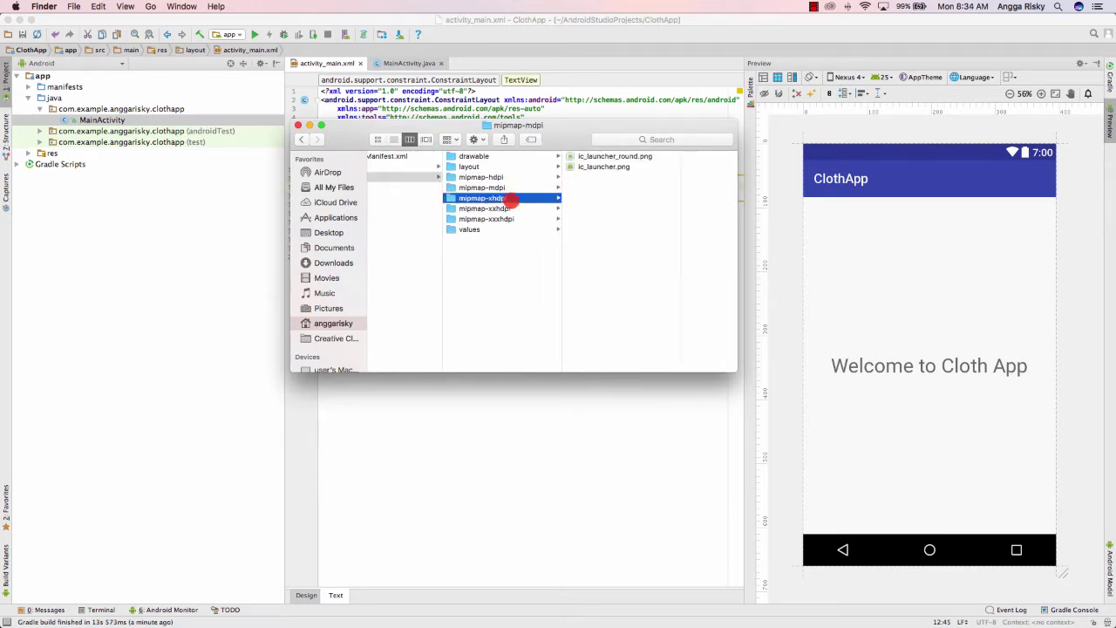
click(512, 208)
click(527, 219)
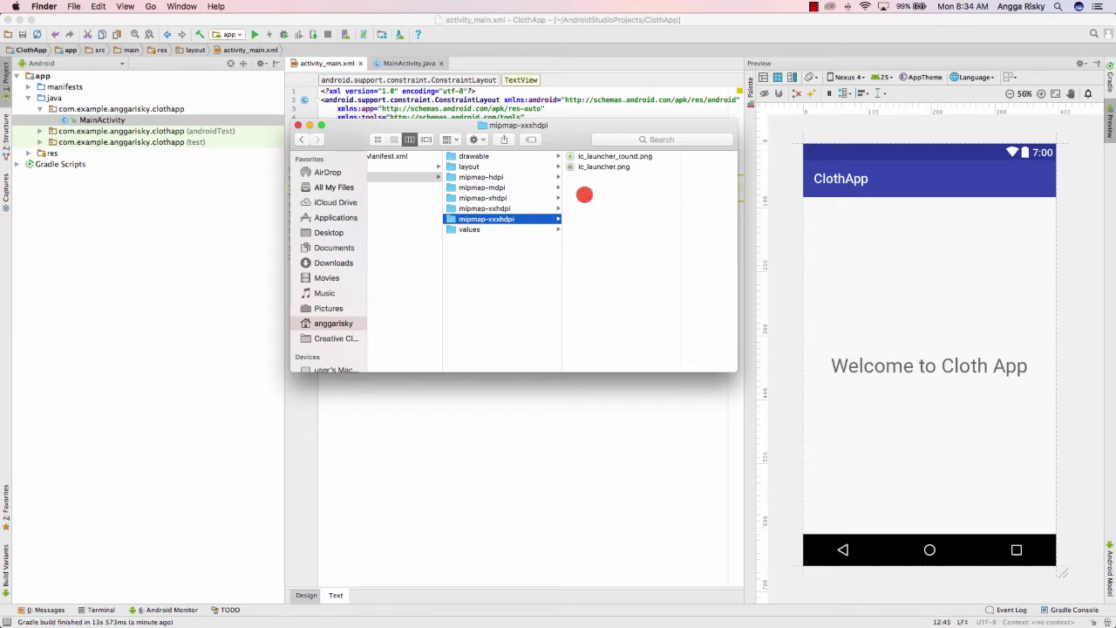
Step: Compare the image dimensions of ic_launcher.png across all the mipmap density folders, ending with mipmap-xxxhdpi
click(616, 165)
click(456, 209)
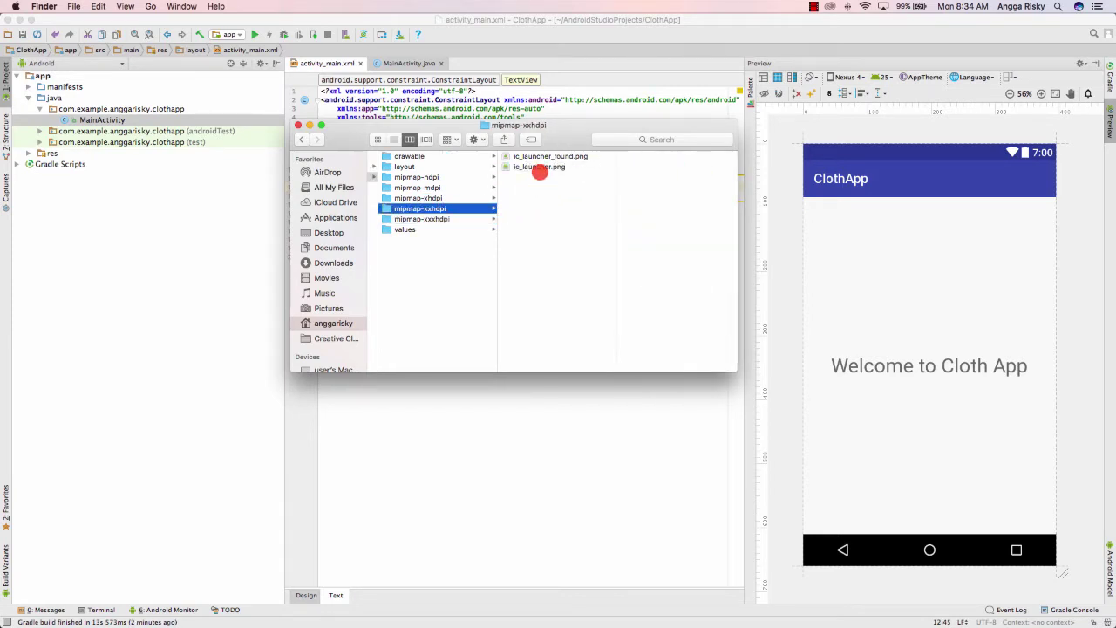
click(541, 168)
click(462, 198)
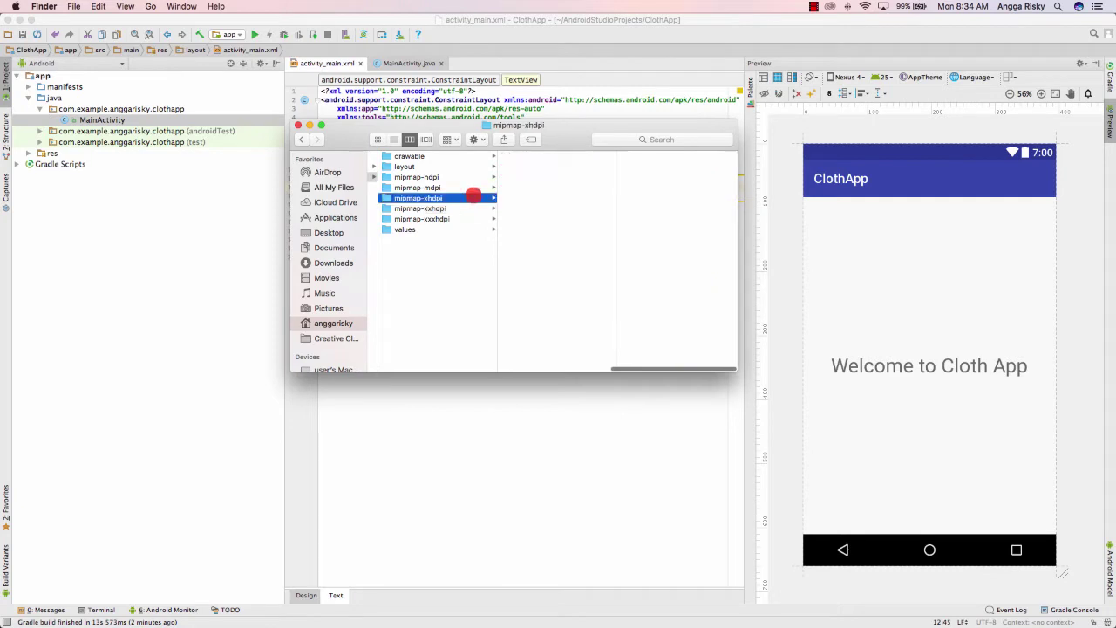
click(563, 168)
click(431, 187)
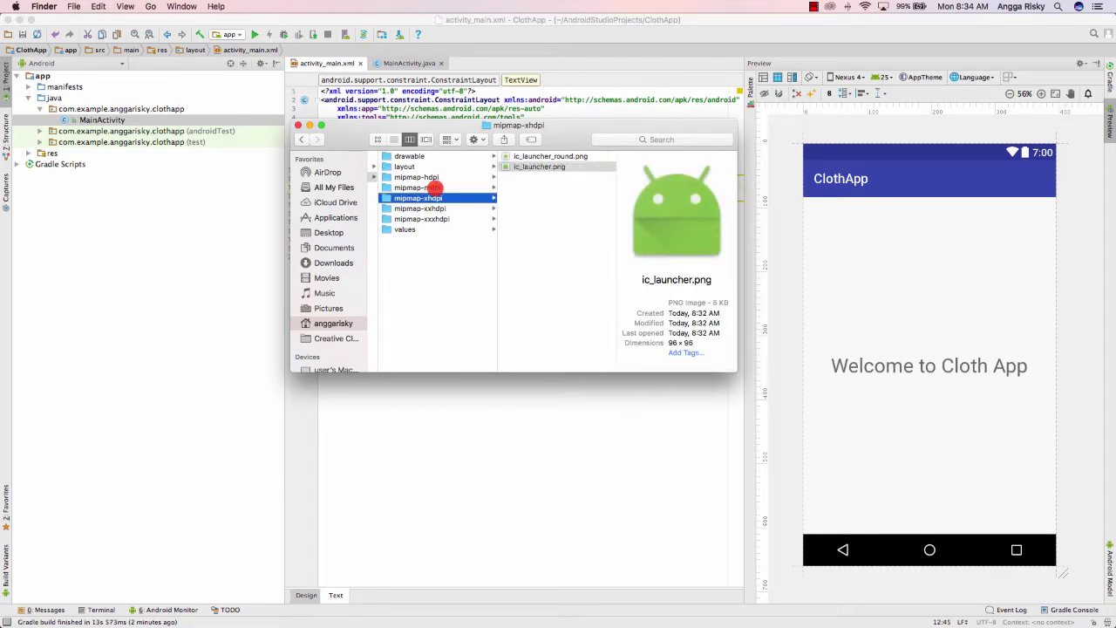
click(542, 167)
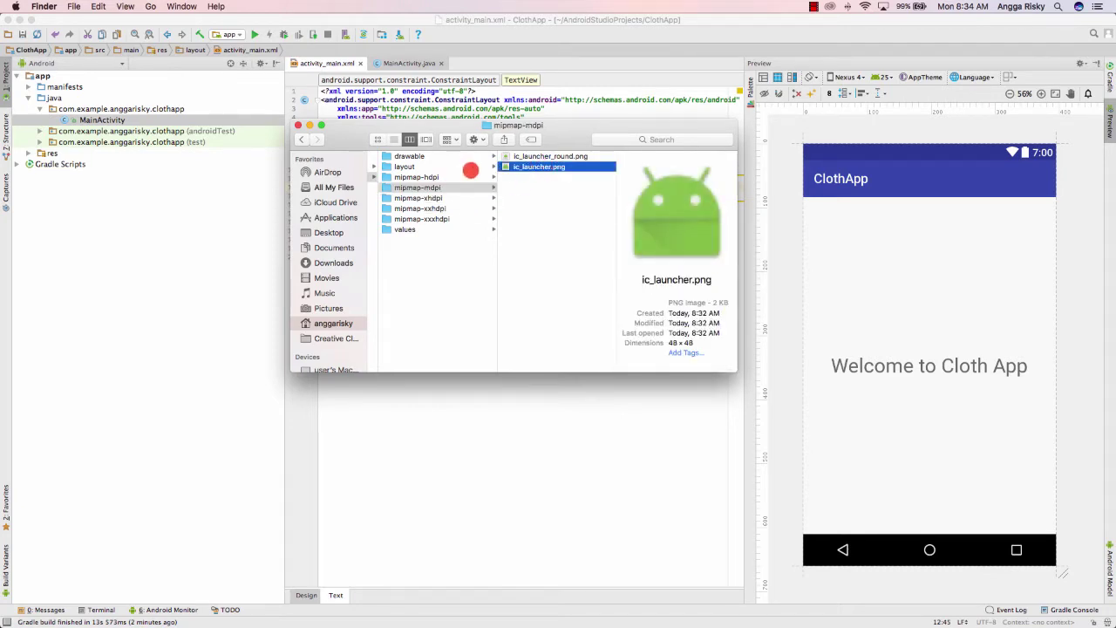
click(462, 177)
click(558, 165)
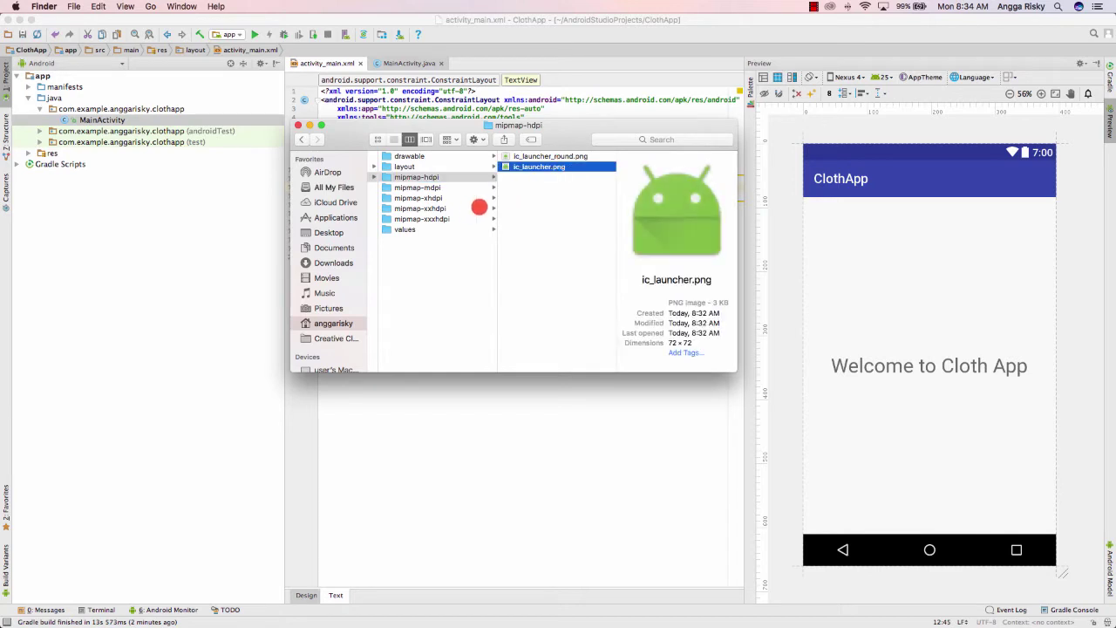
click(448, 218)
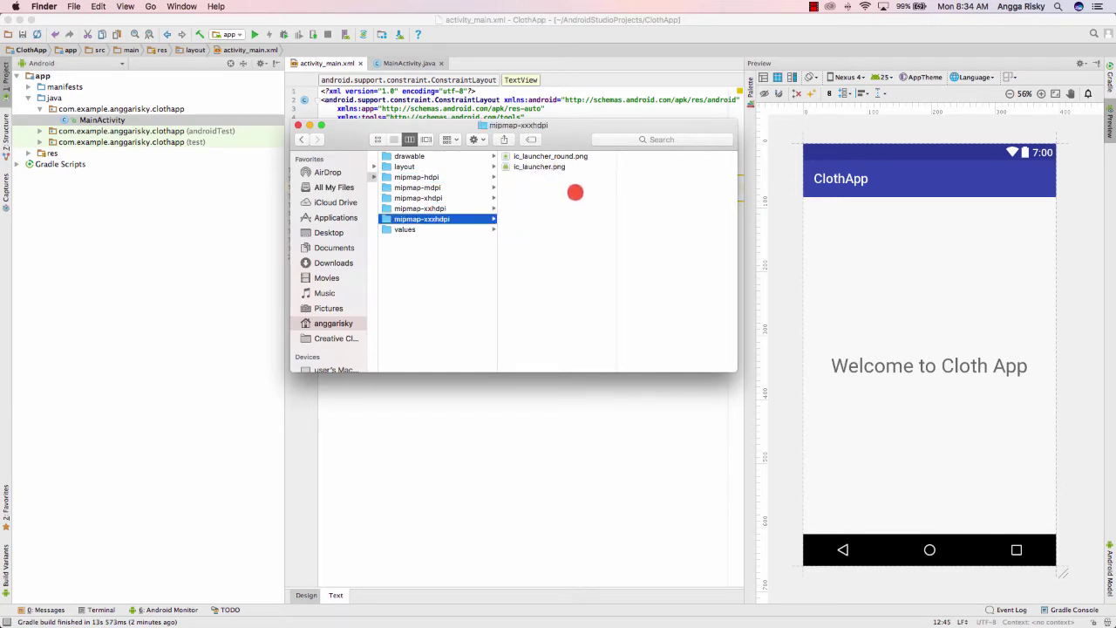
click(566, 167)
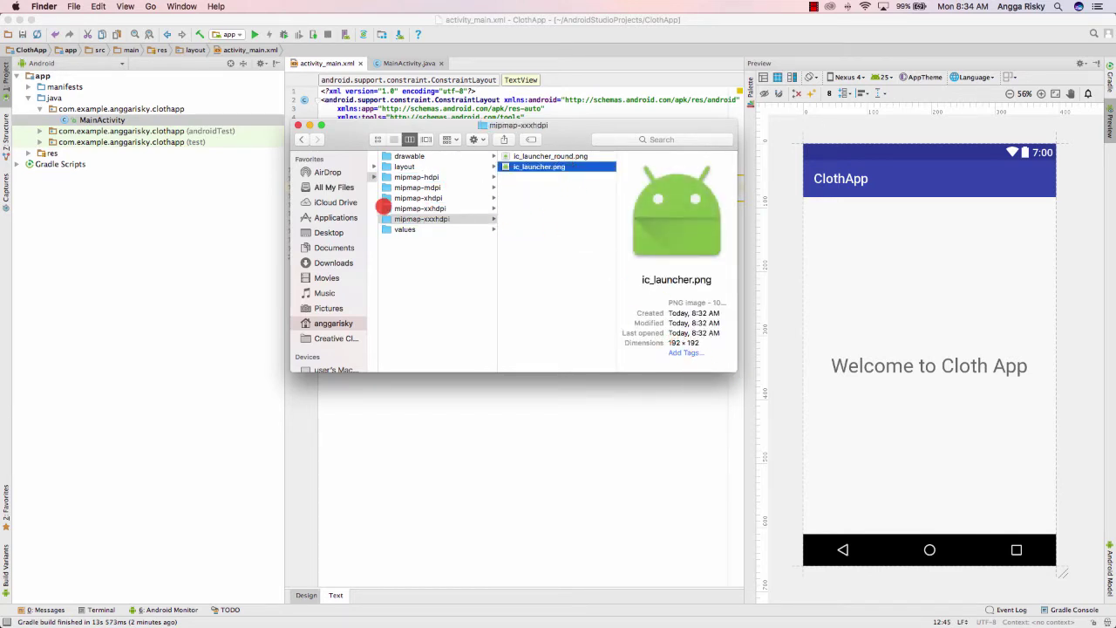
Step: Put the Finder window away, switch to Adobe XD and create a new custom-size design of 192 × 192
click(307, 125)
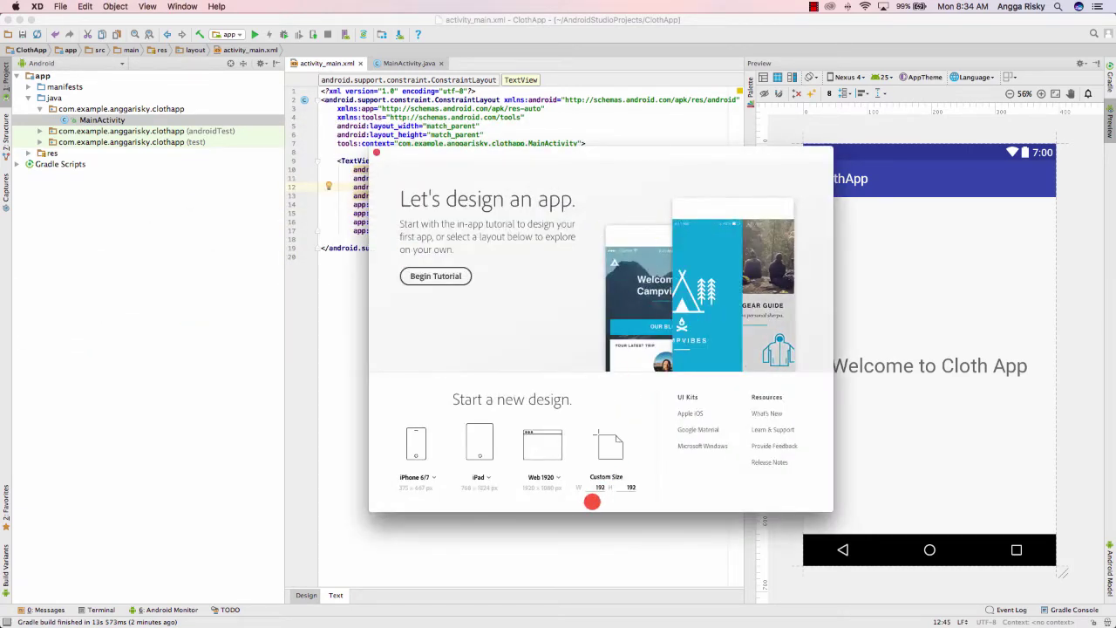
drag(616, 160, 578, 100)
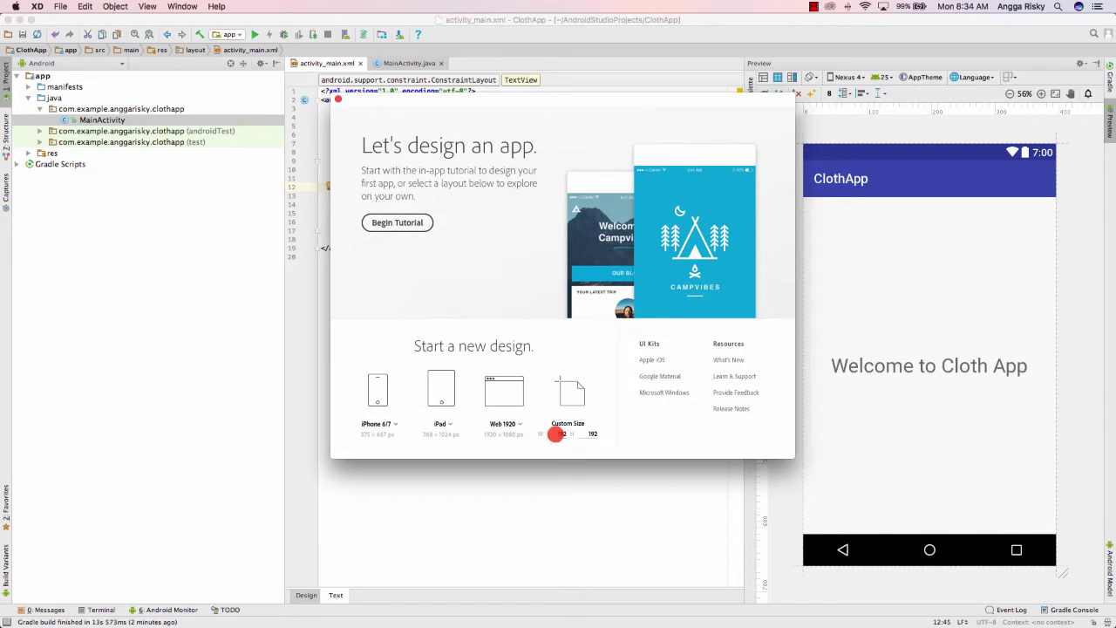
click(569, 432)
click(590, 434)
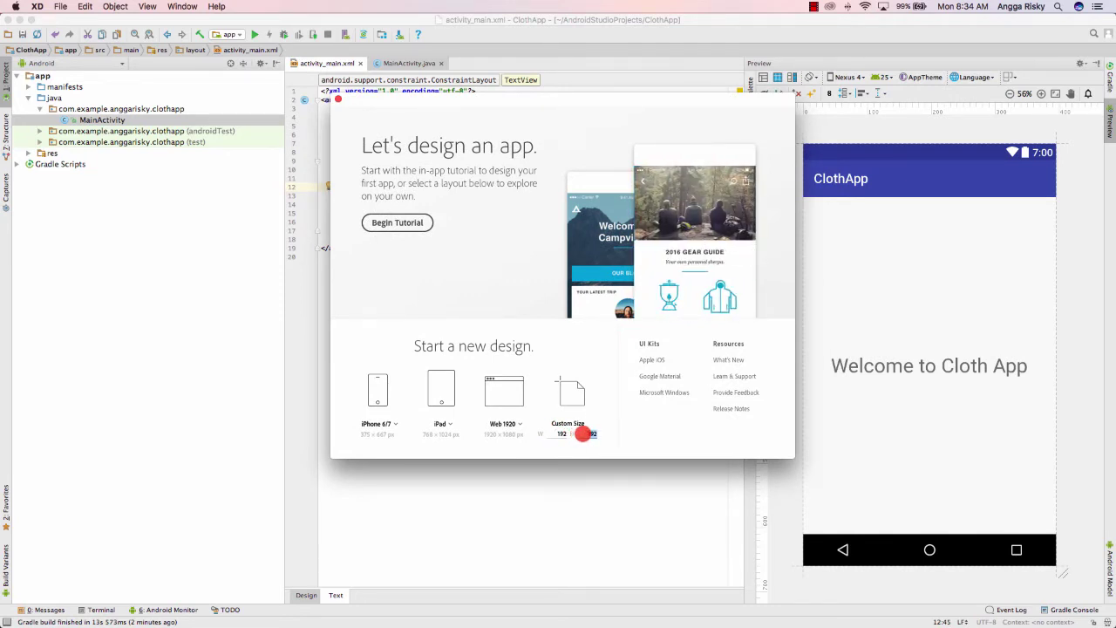
click(568, 393)
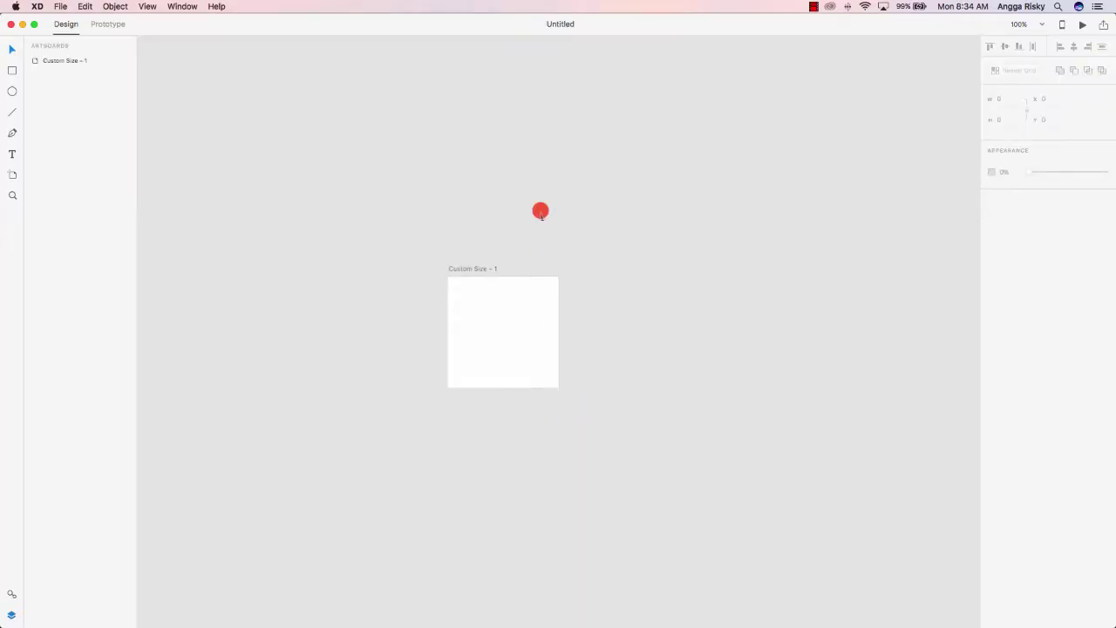
Step: Rename the custom-size artboard as ic_launcher
click(80, 61)
double_click(79, 61)
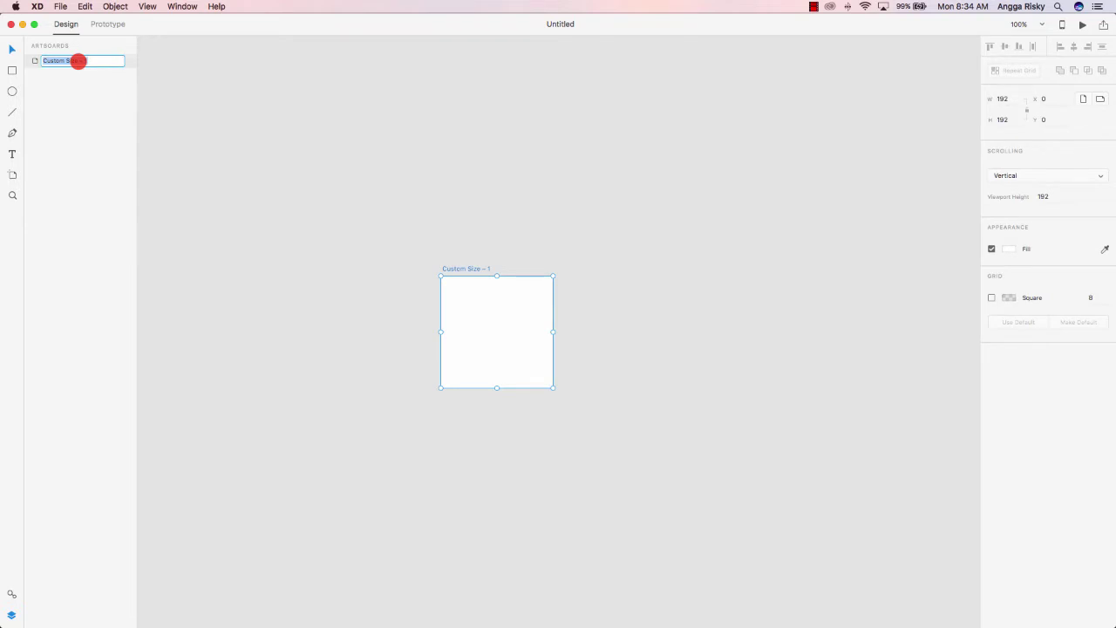
text(ic_launcher)
key(Return)
Step: Duplicate the ic_launcher artboard and rename the copy as ic_launcher_round
right_click(76, 61)
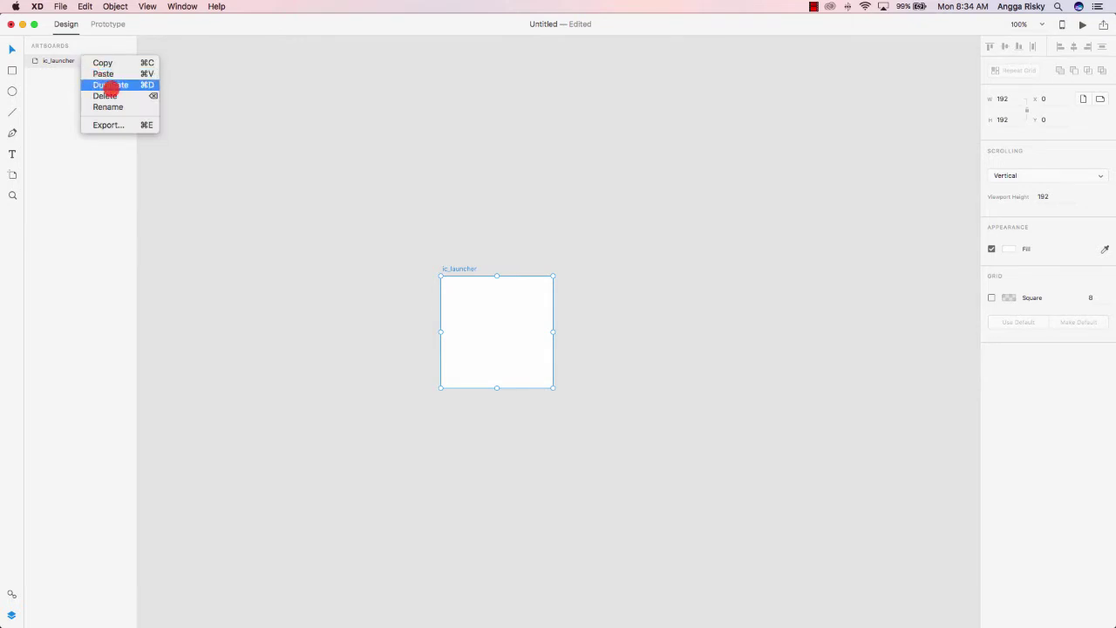
click(112, 84)
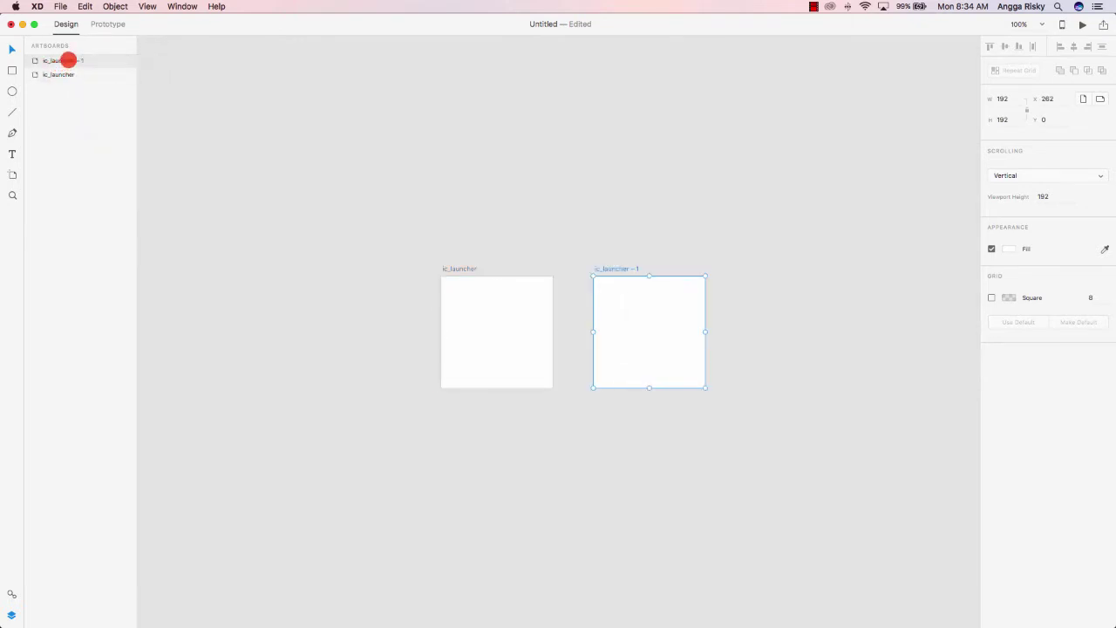
double_click(76, 60)
click(86, 60)
key(BackSpace)
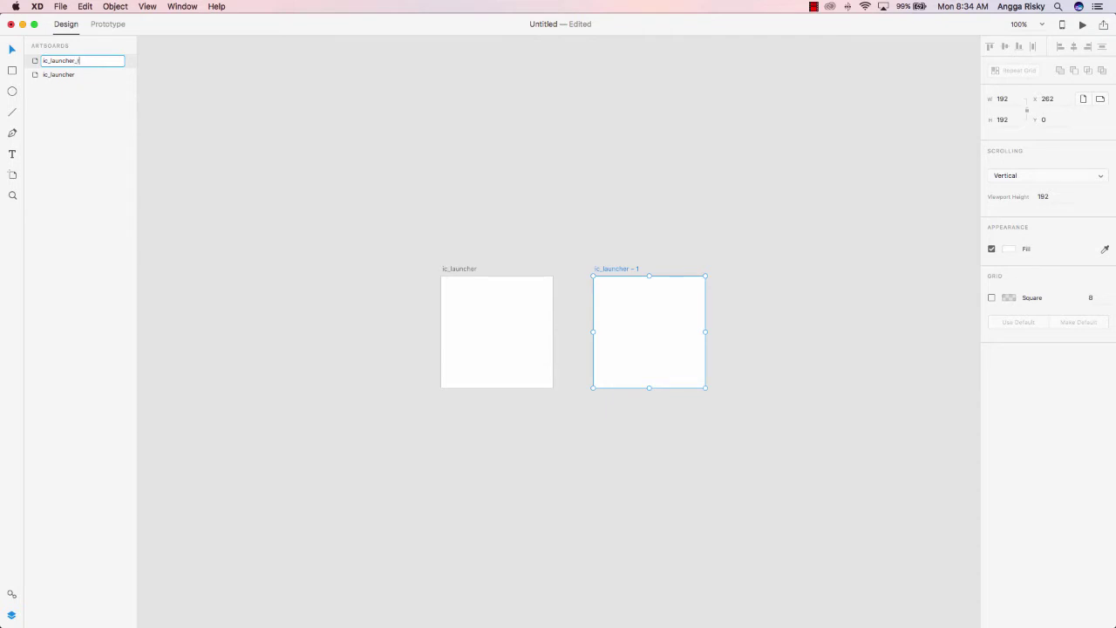
text(_round)
key(Return)
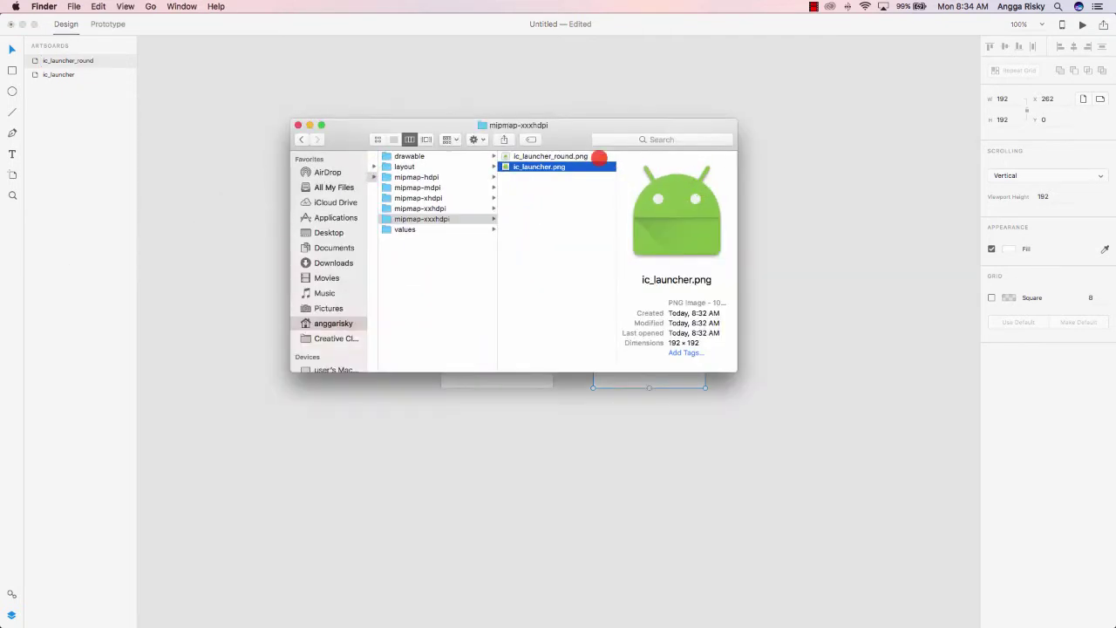
Step: Check the previews of ic_launcher_round.png and ic_launcher.png in mipmap-xxxhdpi in Finder, and minimize the window
click(598, 156)
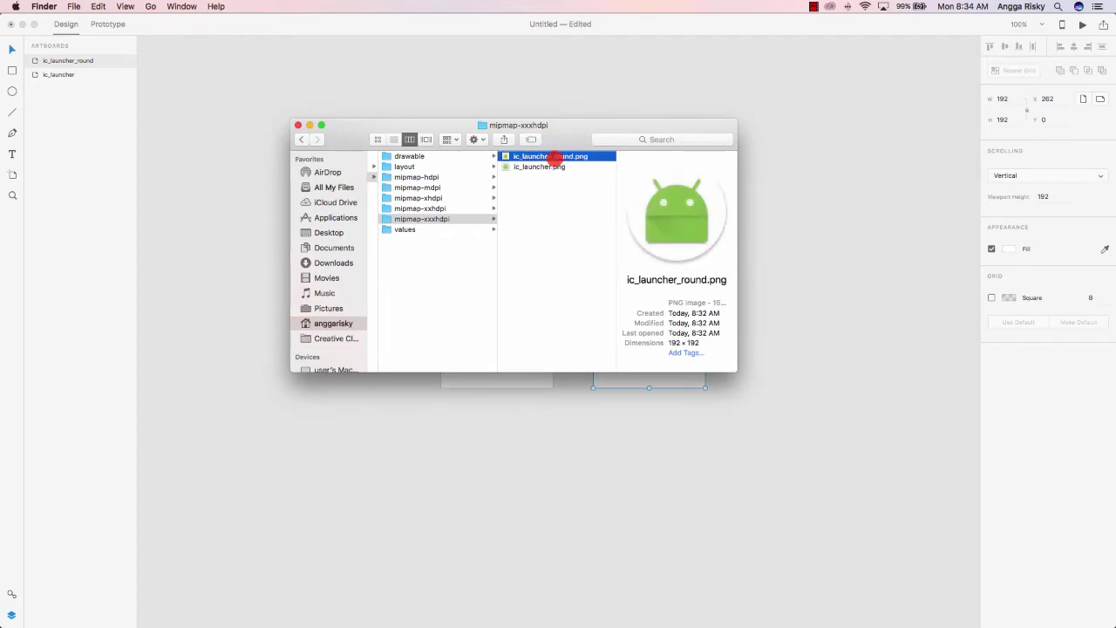
click(547, 168)
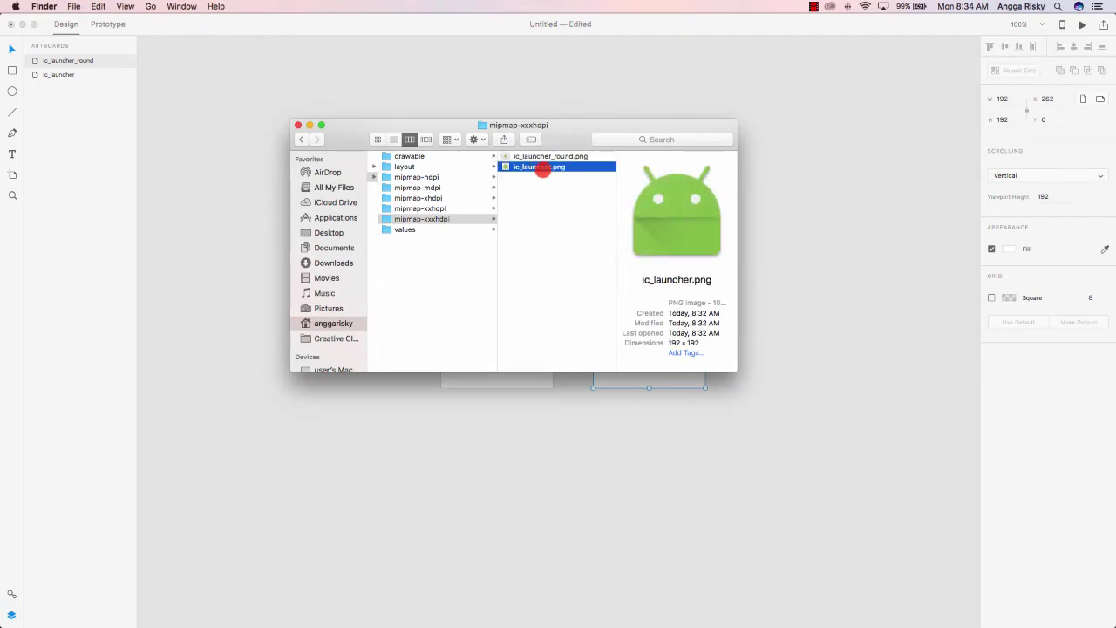
click(309, 125)
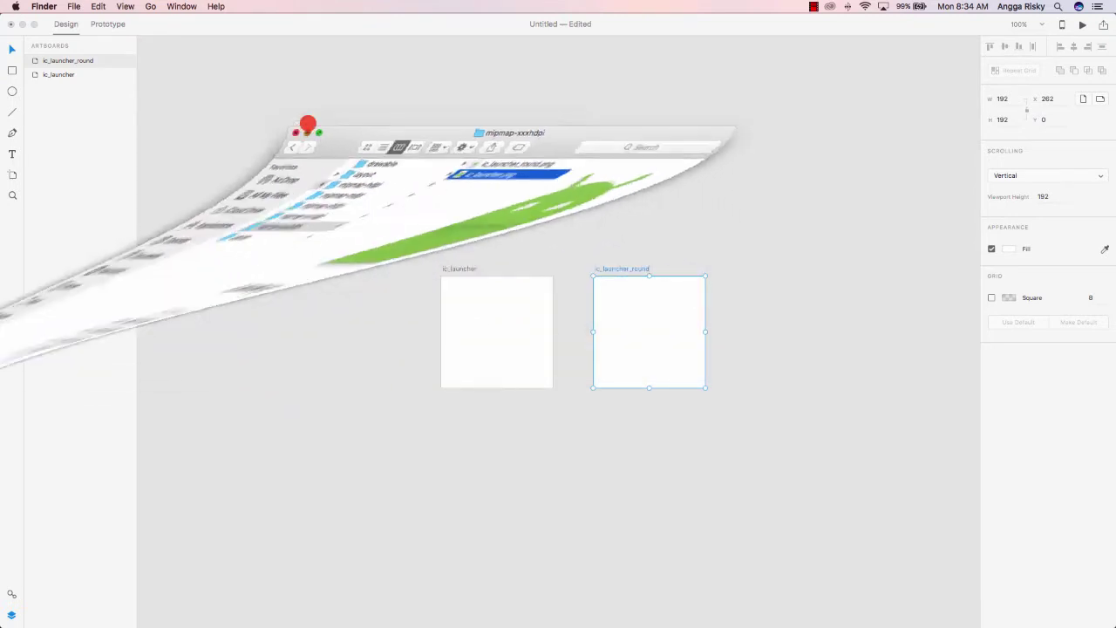
Step: Draw a borderless white rectangle on the ic_launcher artboard and stretch it to 192 × 192 at X 0, Y 0
scroll(469, 184, down, 1)
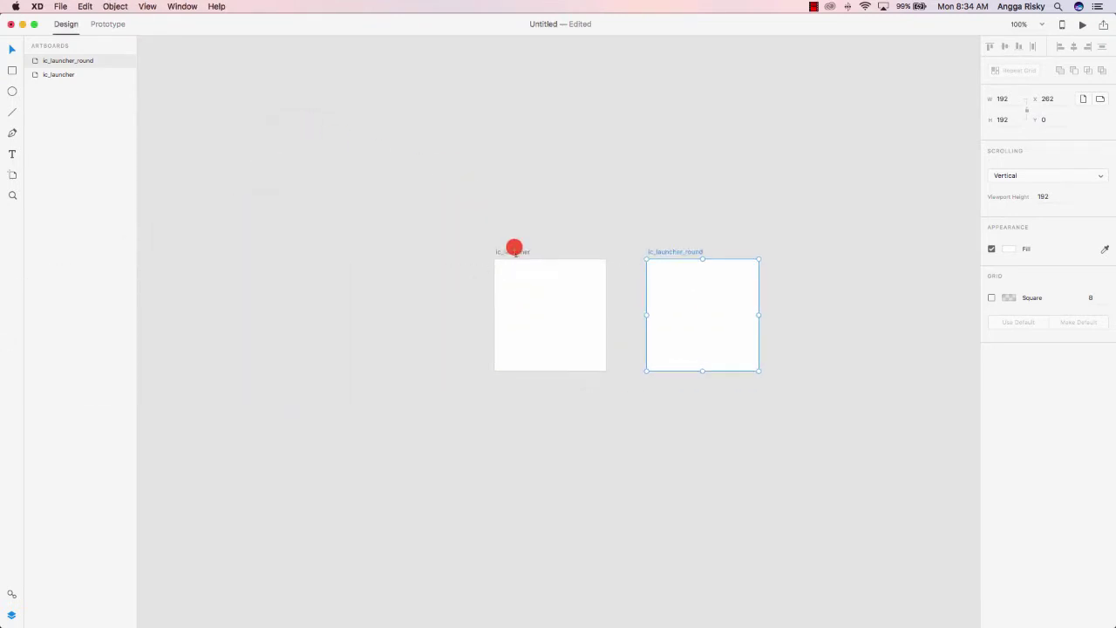
click(512, 249)
scroll(471, 200, down, 2)
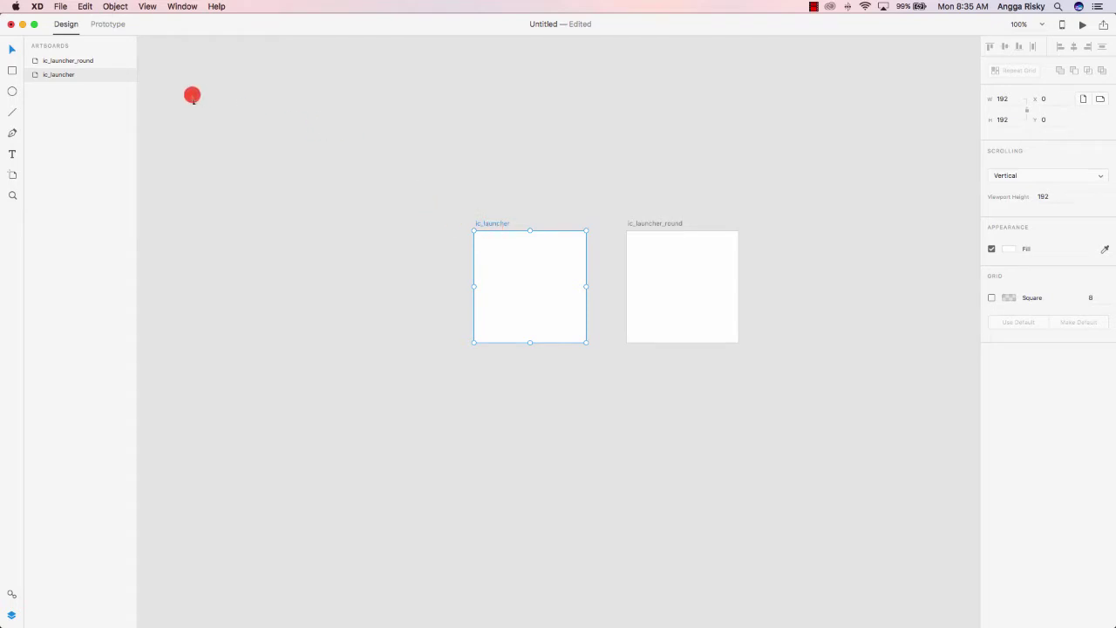
click(12, 70)
drag(478, 233, 587, 342)
click(991, 235)
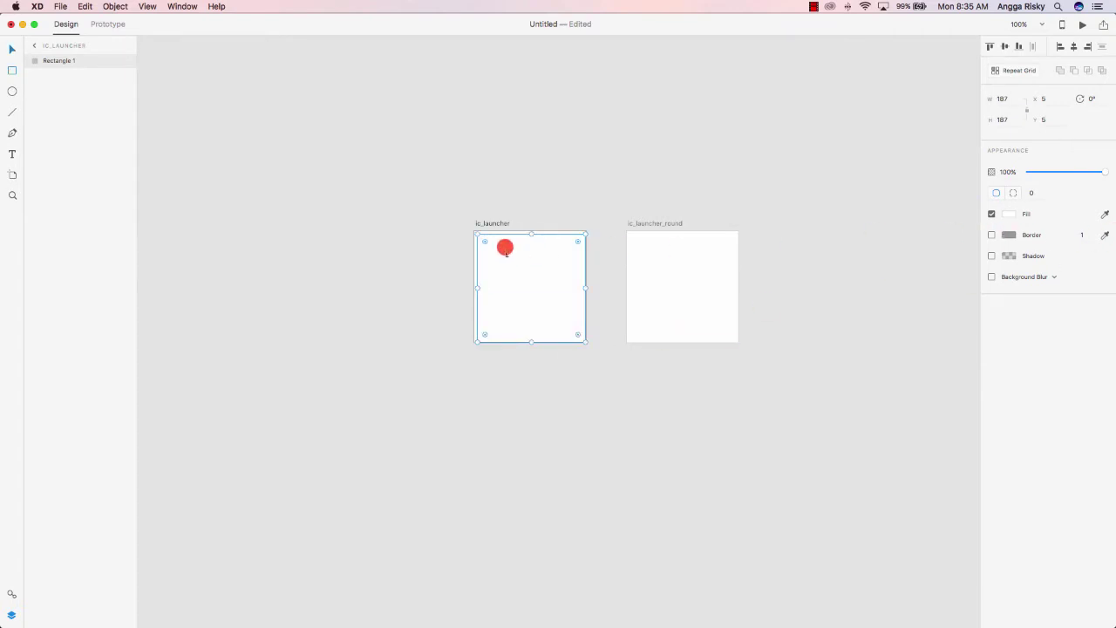
drag(478, 233, 475, 231)
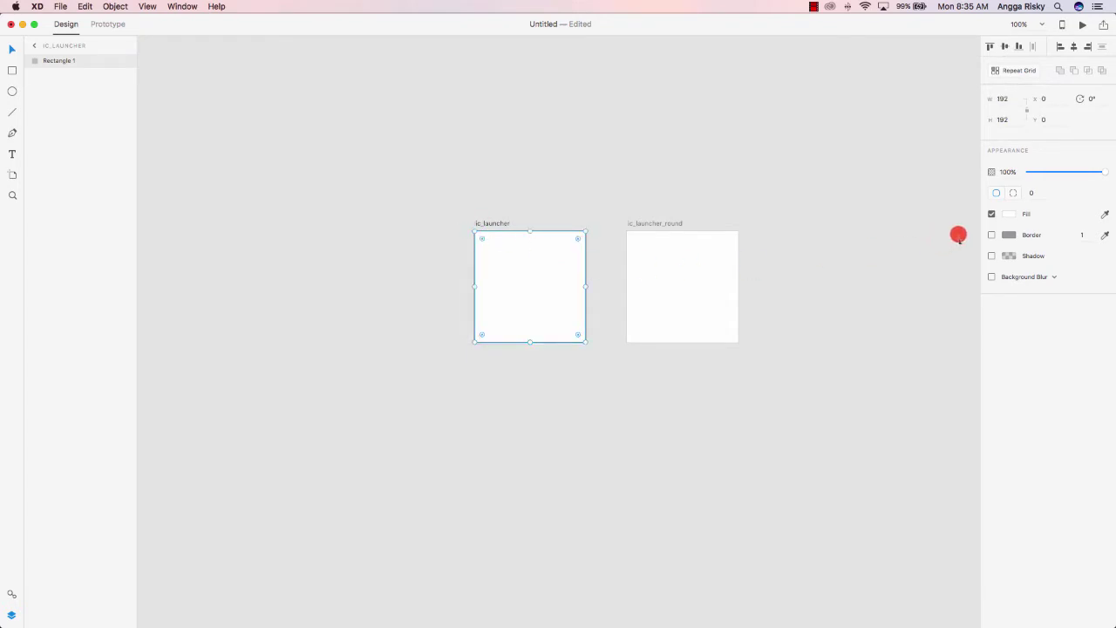
click(1008, 214)
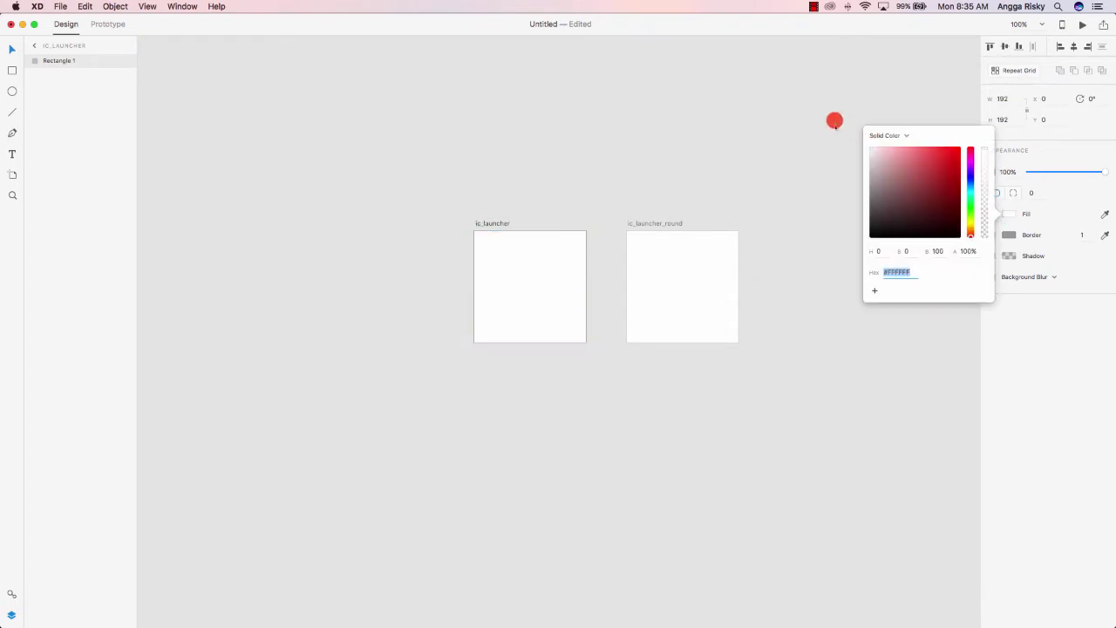
click(812, 180)
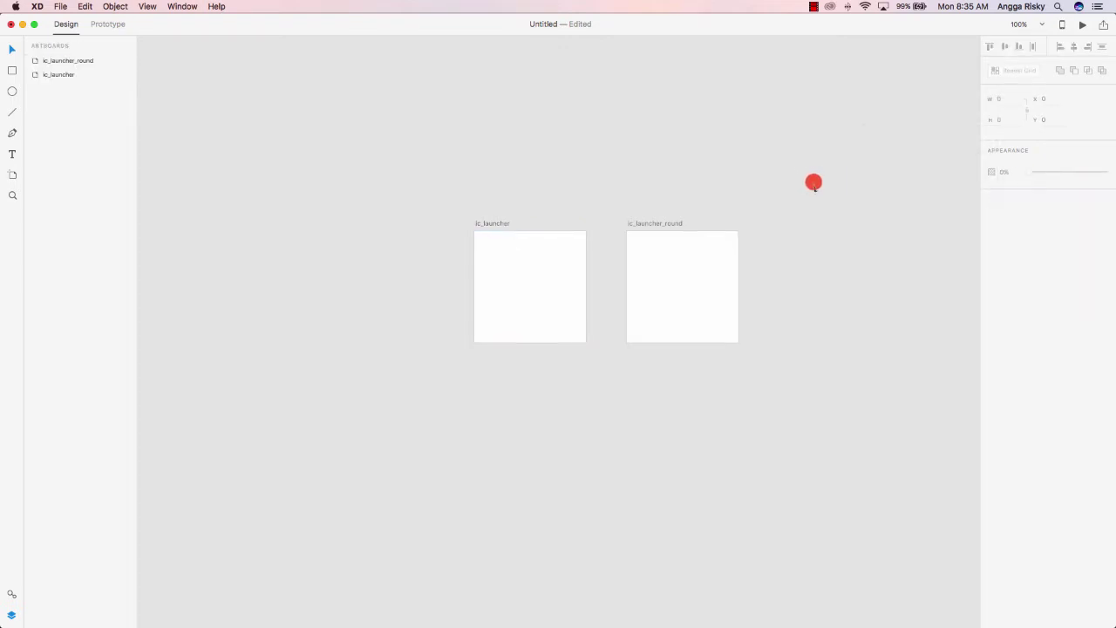
Step: Draw a closed Pen path along the ic_launcher artboard's four corners, with a V-shaped notch in the middle of its upper edge
scroll(813, 182, right, 1)
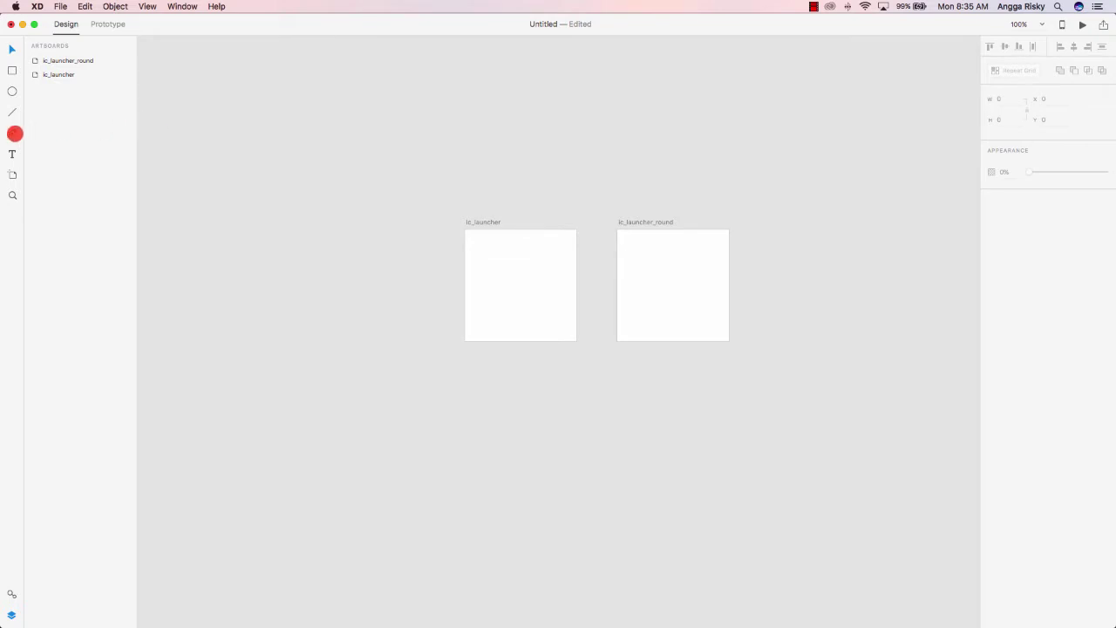
click(16, 133)
click(465, 230)
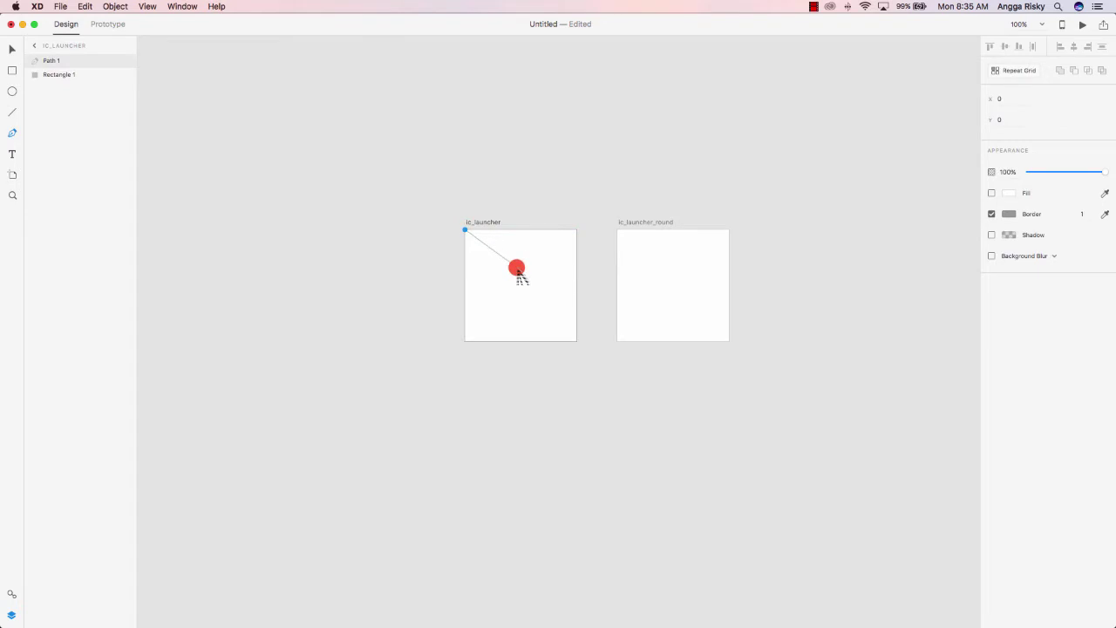
click(523, 269)
click(576, 232)
click(579, 340)
click(465, 340)
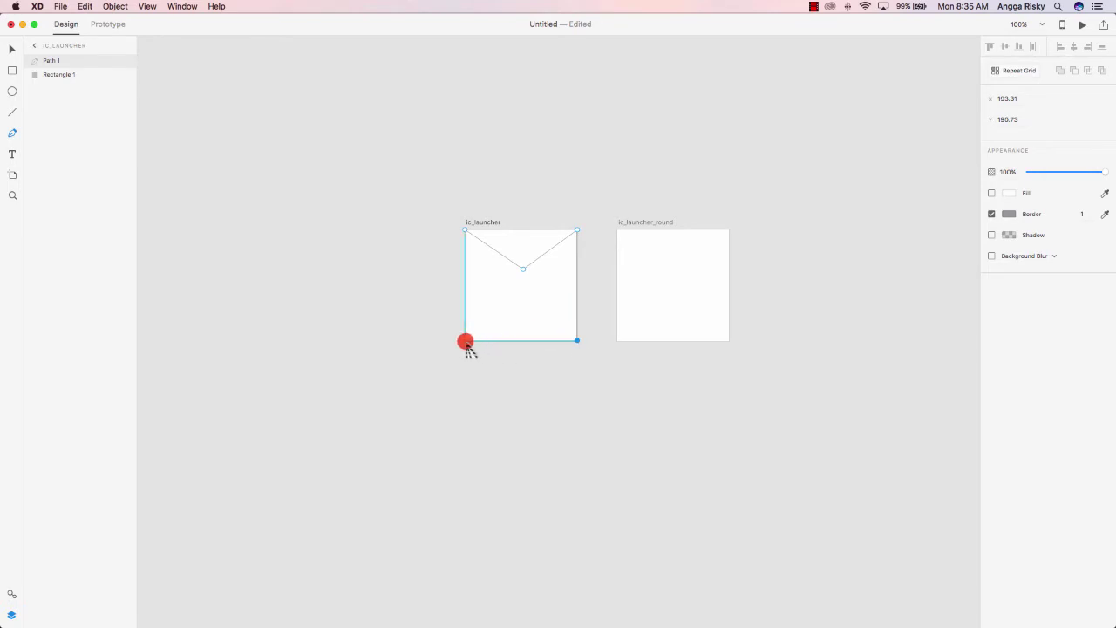
click(465, 230)
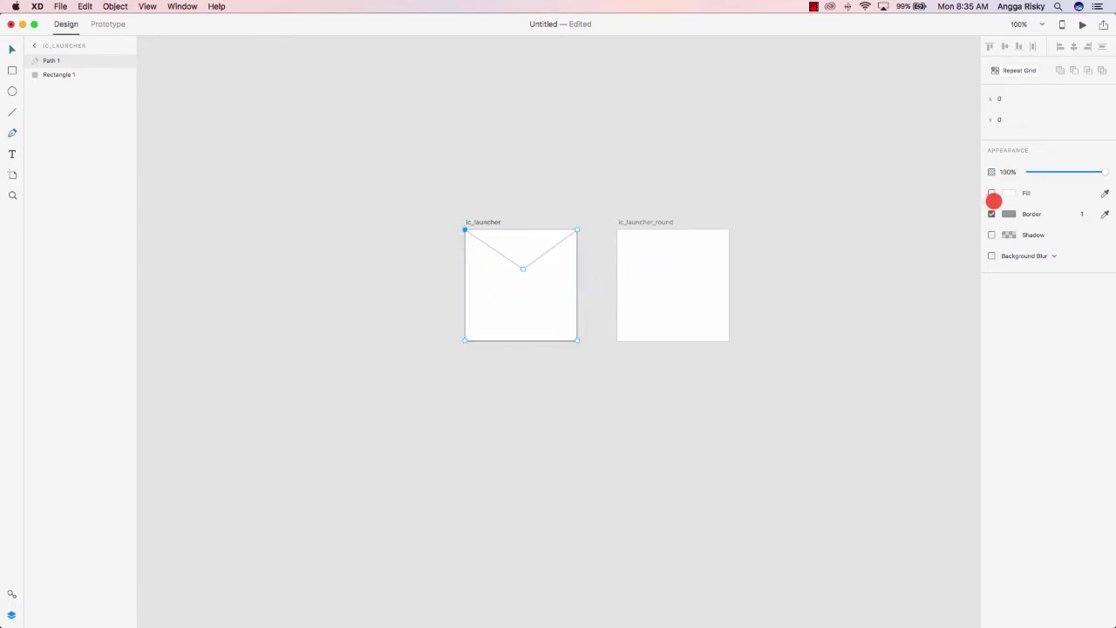
Step: Remove the notched path's border and fill it with dark grey #3C3C3C
click(992, 213)
click(1007, 192)
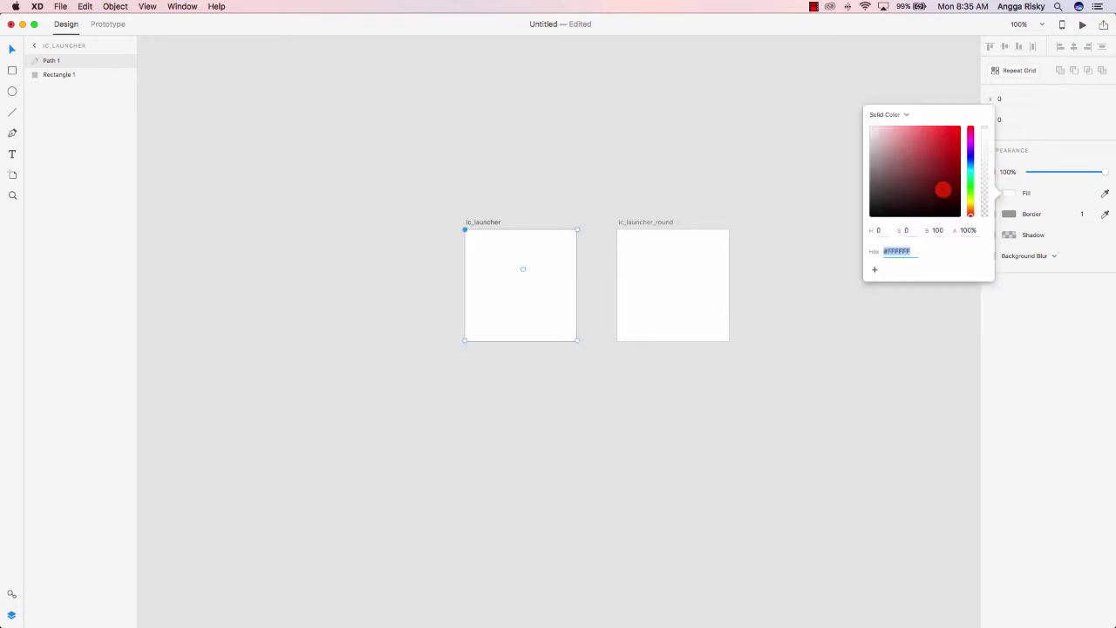
drag(942, 187, 829, 194)
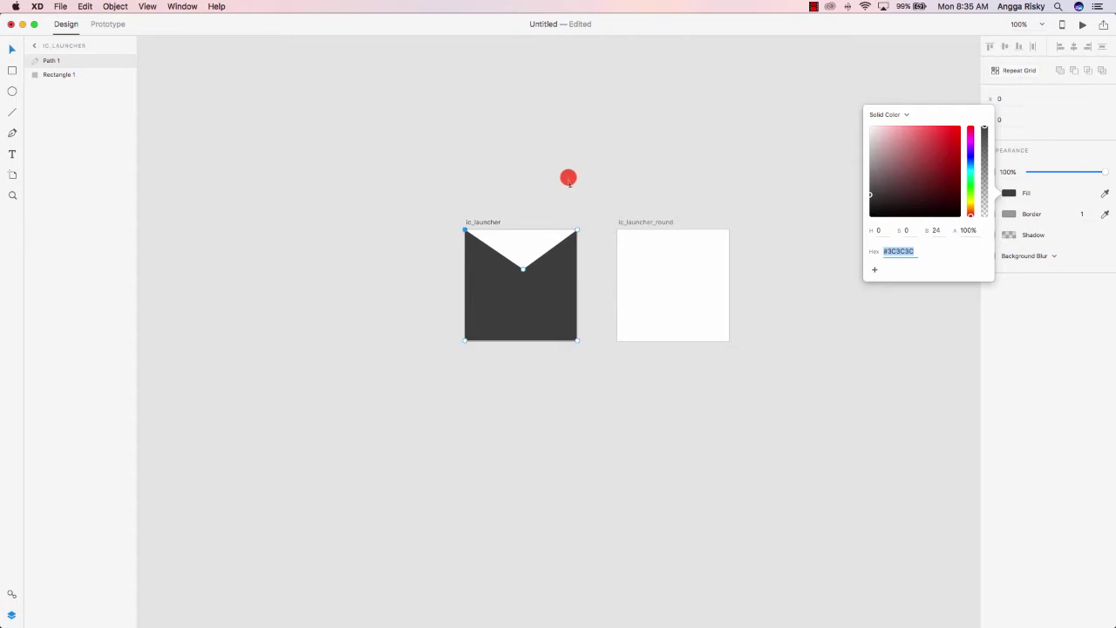
click(568, 178)
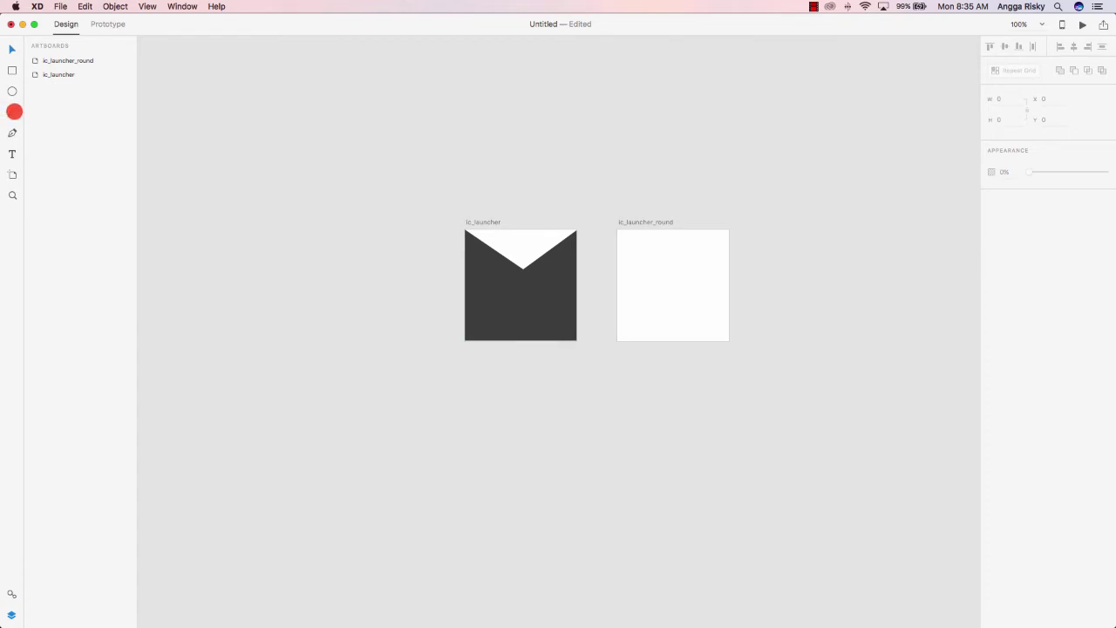
Step: Draw a vertical line about 131 long from the notch's tip past the ic_launcher artboard's lower edge and colour it white #FFFFFF
click(15, 112)
key(super+equal)
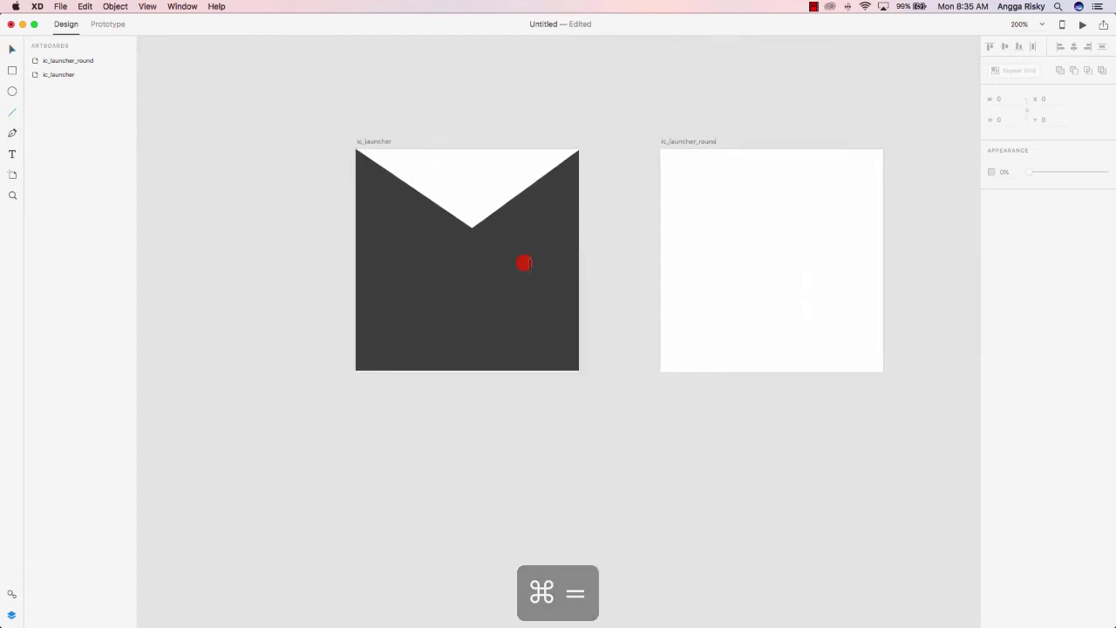
drag(472, 229, 468, 379)
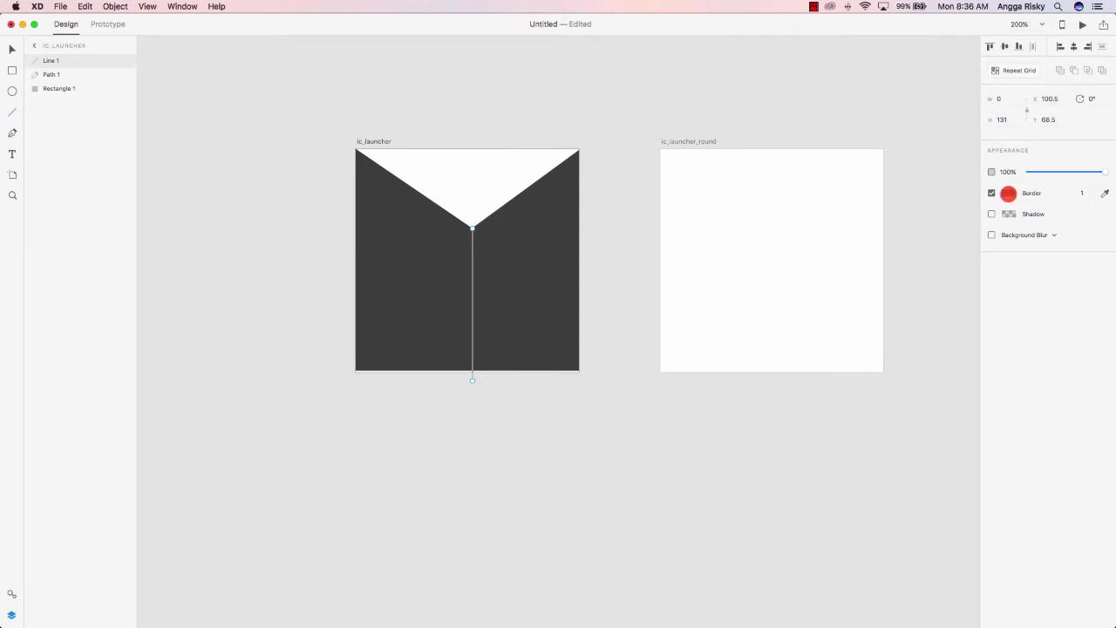
click(1009, 192)
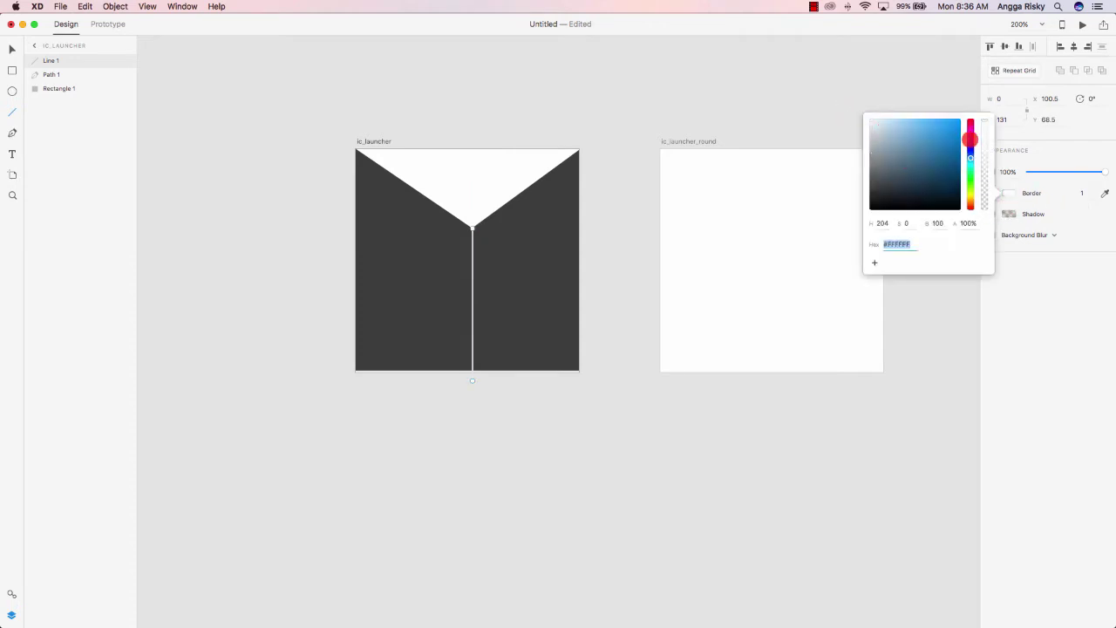
click(1042, 156)
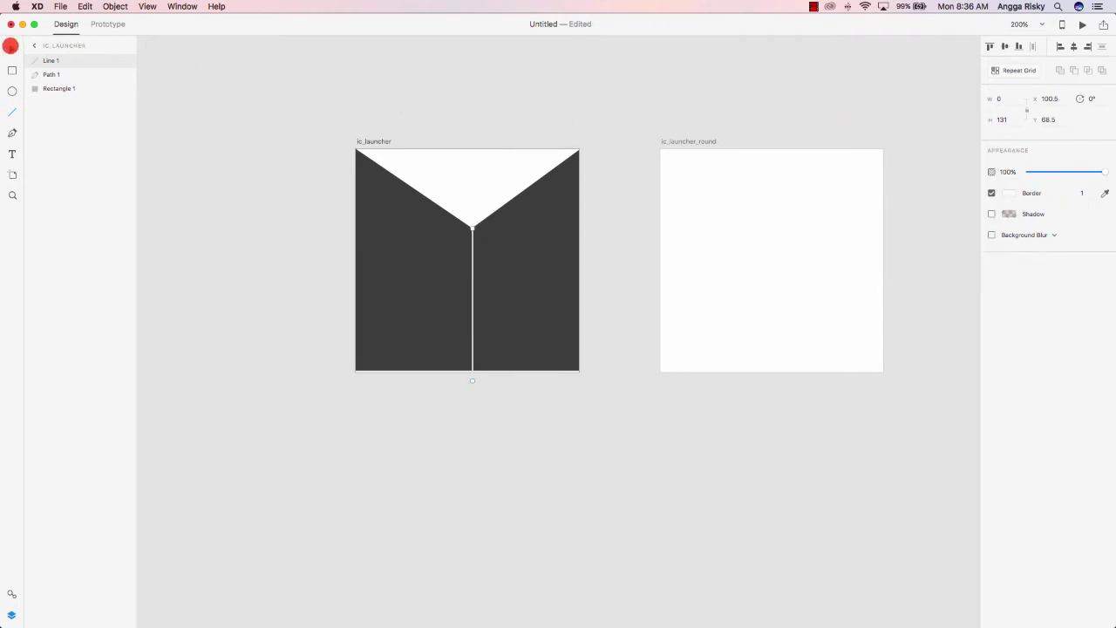
Step: Nudge the white line up slightly and shorten it to 123 high, ending near the artboard's lower edge
click(11, 45)
click(473, 272)
key(Up)
drag(470, 380, 471, 370)
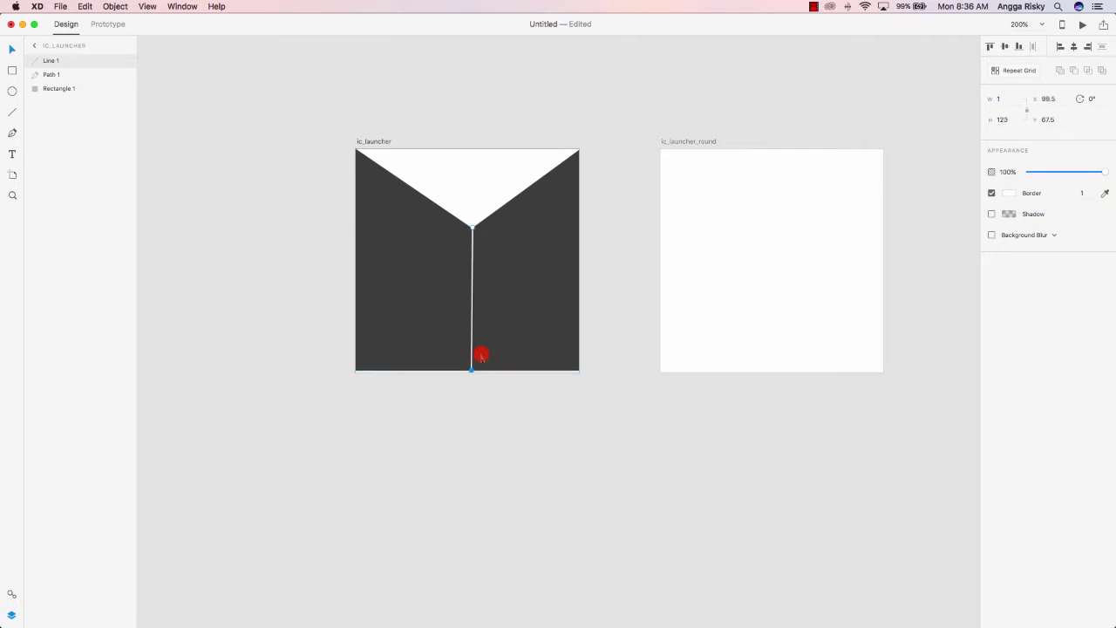
Step: Stretch the dark notched path to 192 high and centre the white line horizontally on the ic_launcher artboard
click(482, 355)
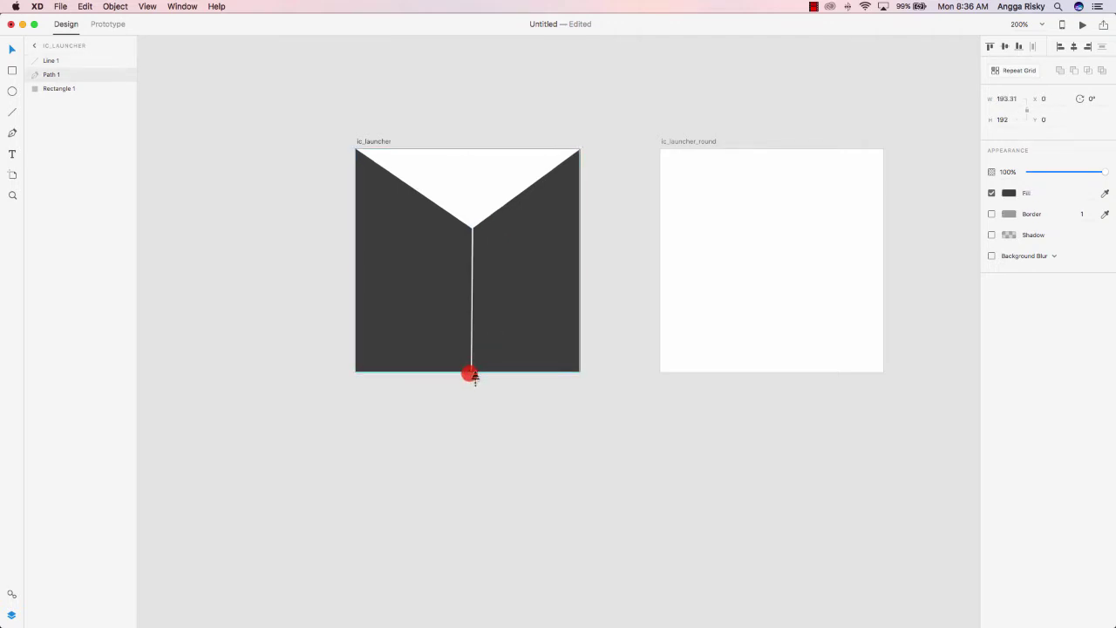
click(476, 393)
click(474, 354)
click(473, 353)
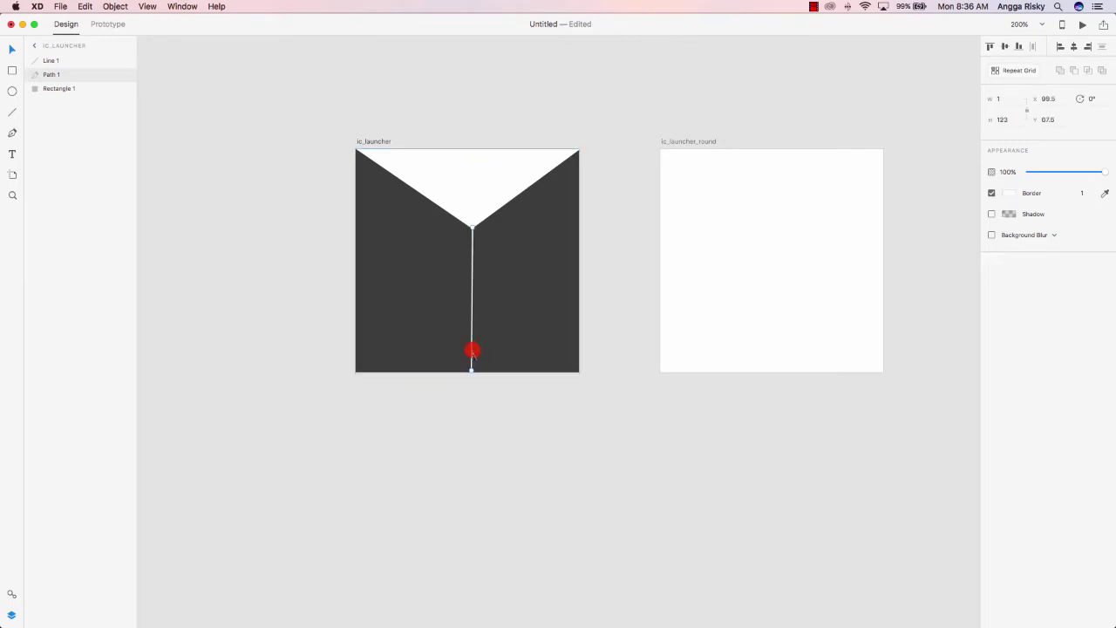
click(1069, 45)
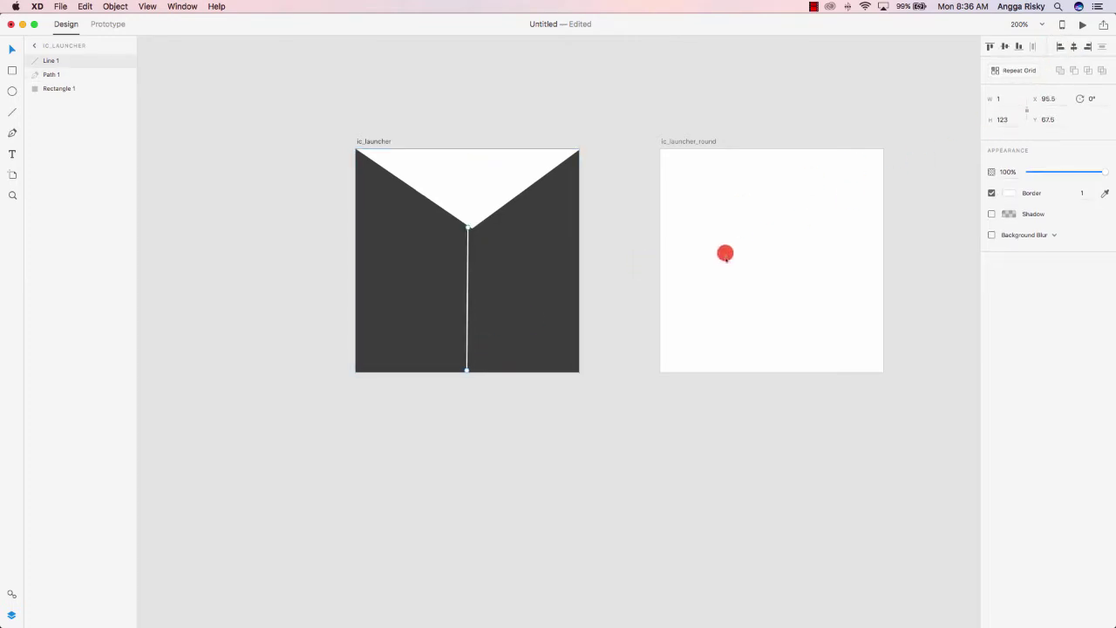
click(480, 227)
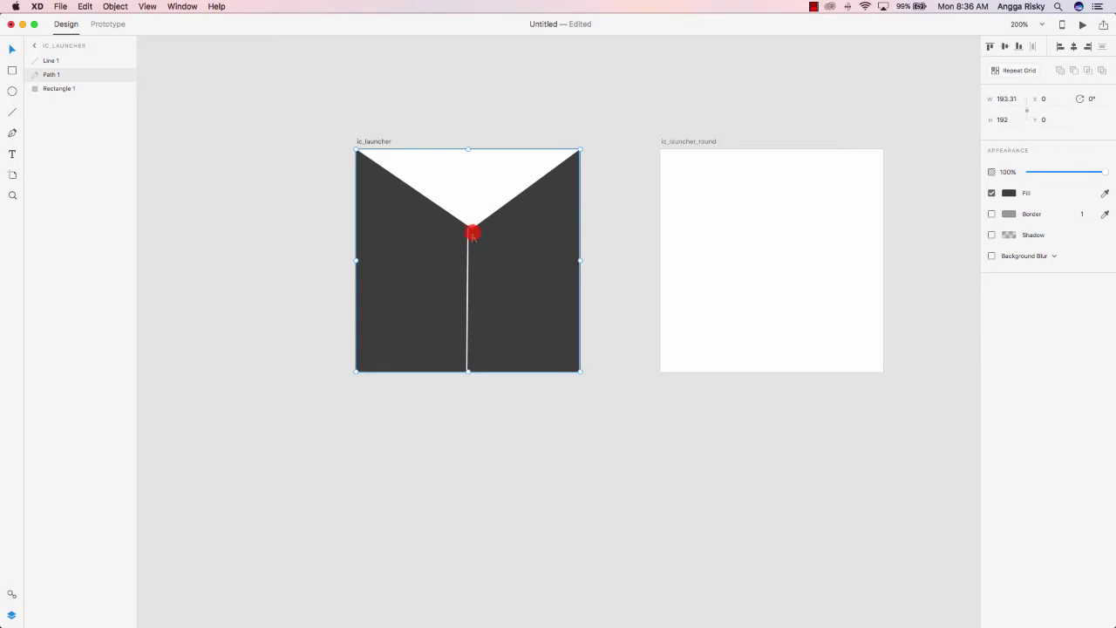
right_click(516, 239)
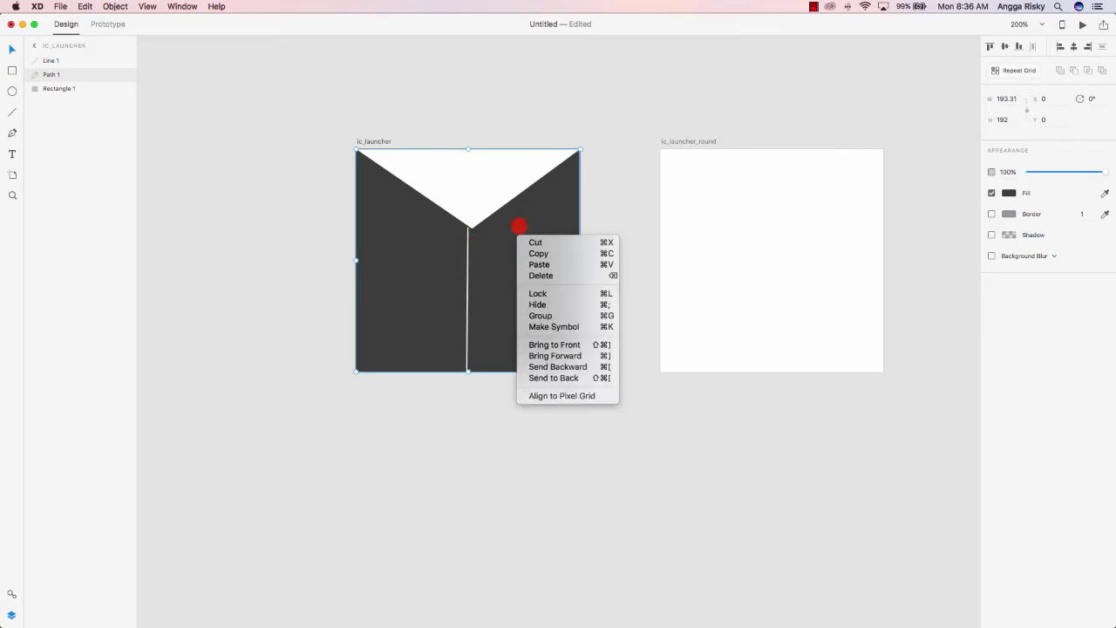
click(520, 225)
click(12, 132)
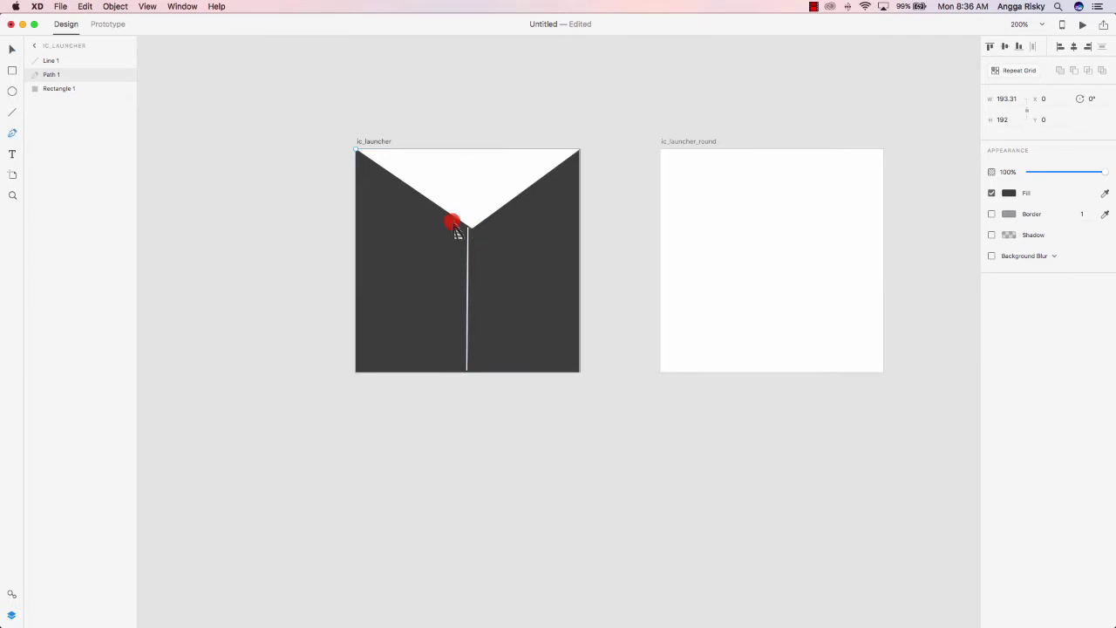
drag(354, 150, 369, 209)
key(ctrl+z)
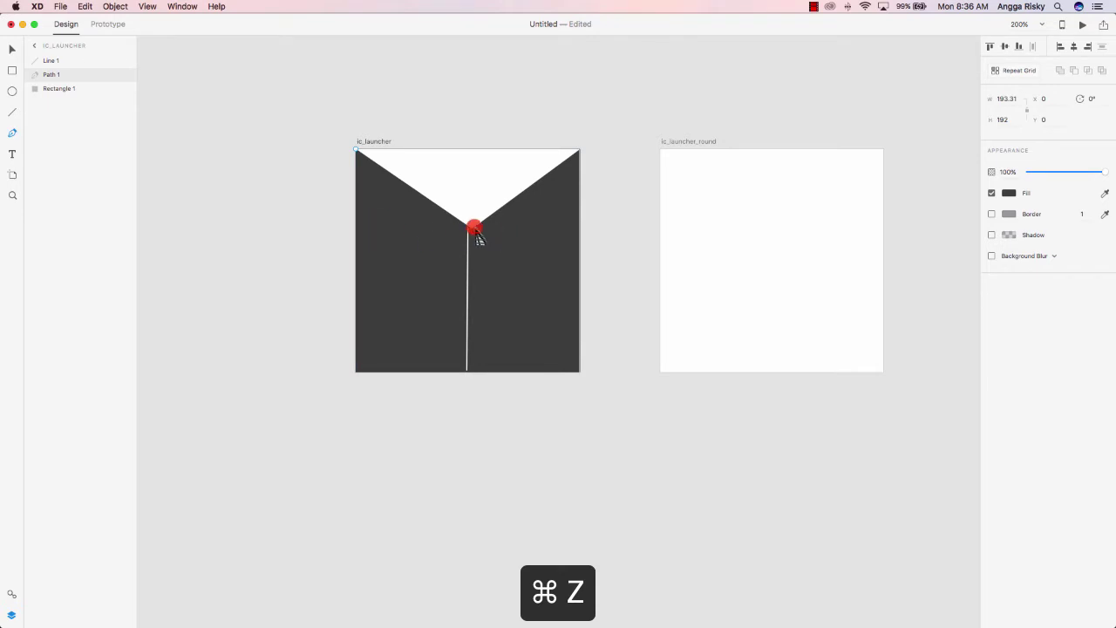
click(472, 229)
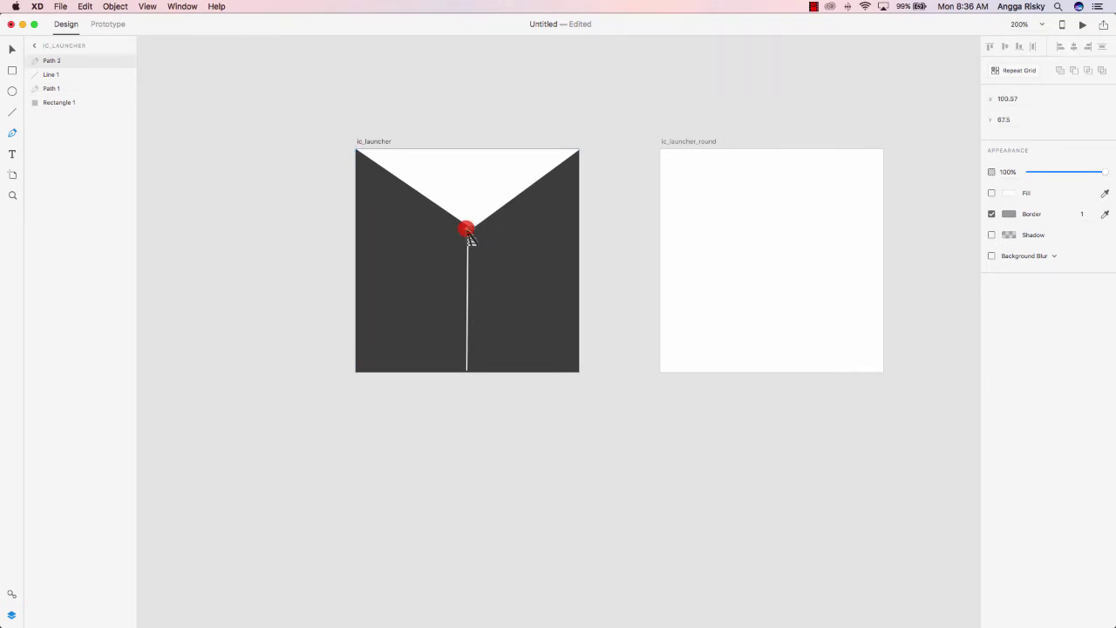
key(super+z)
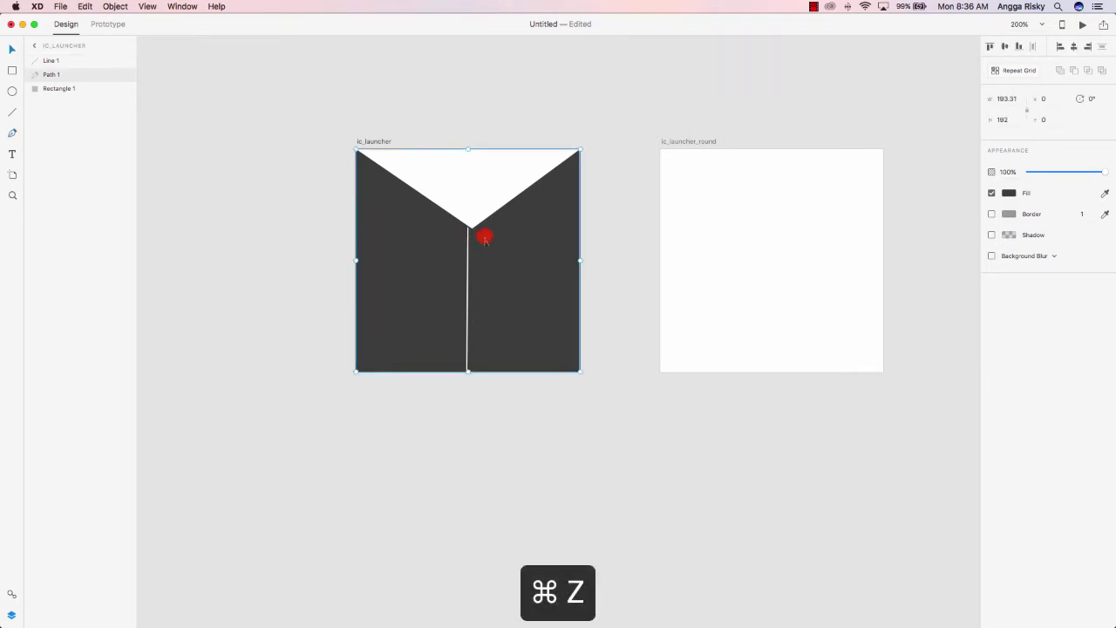
key(super+z)
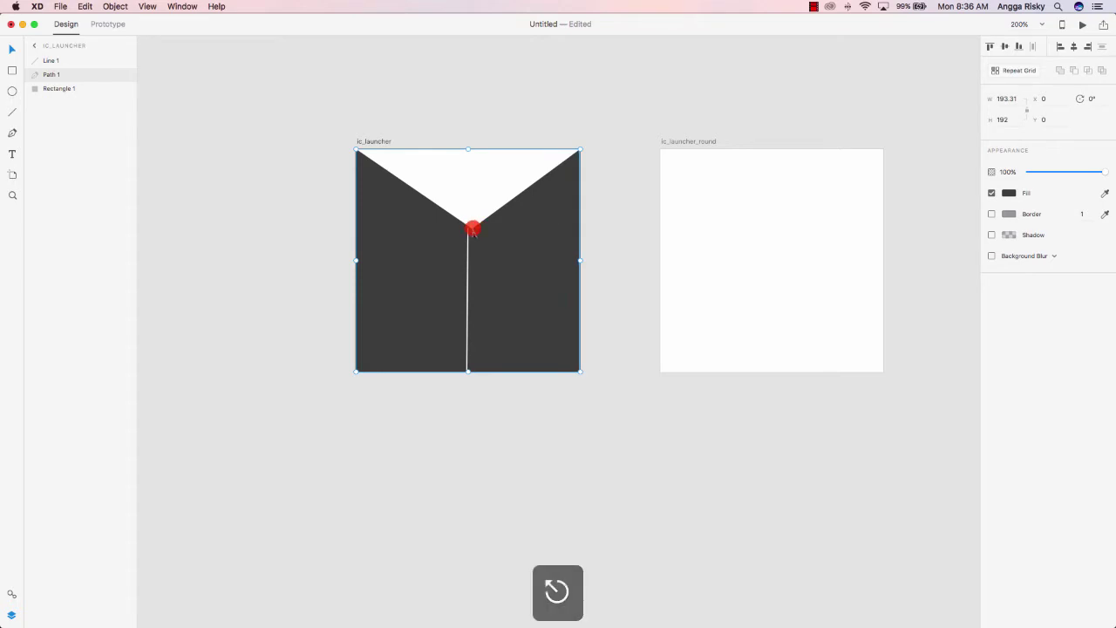
key(super+shift+z)
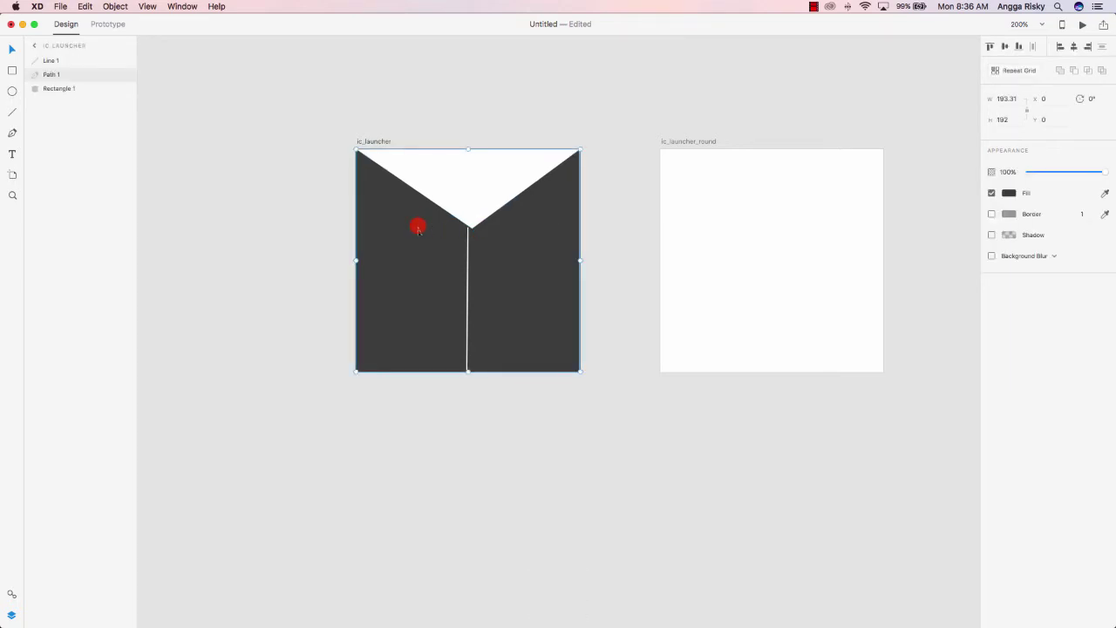
Step: Delete the dark notched path and fill the background rectangle with temporary pink #FCA6A6
key(Delete)
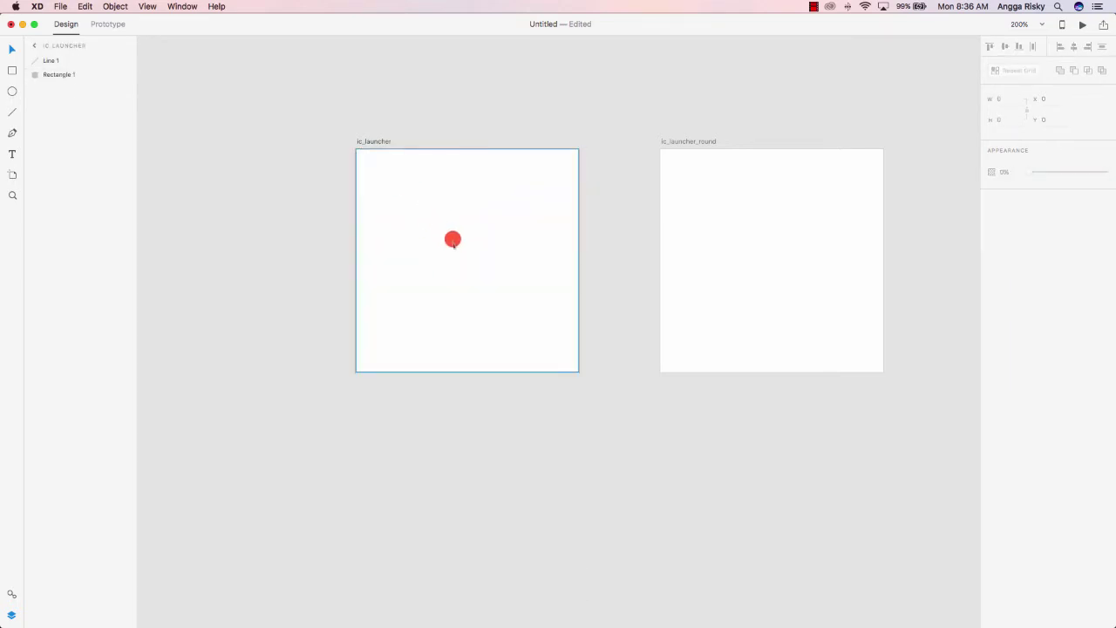
click(63, 72)
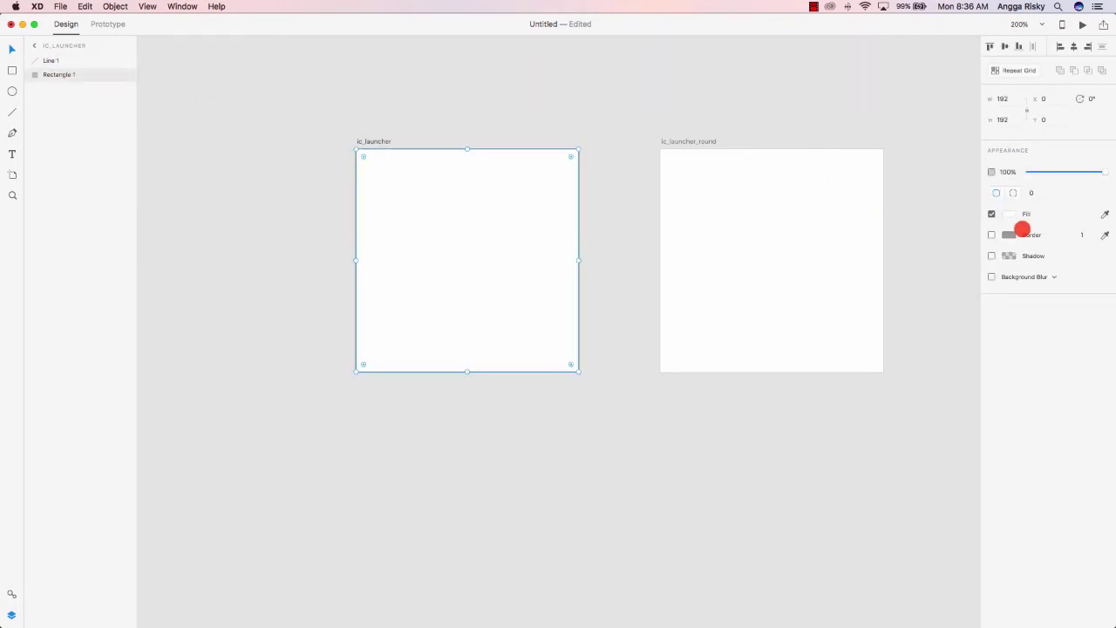
click(1007, 216)
drag(914, 160, 899, 147)
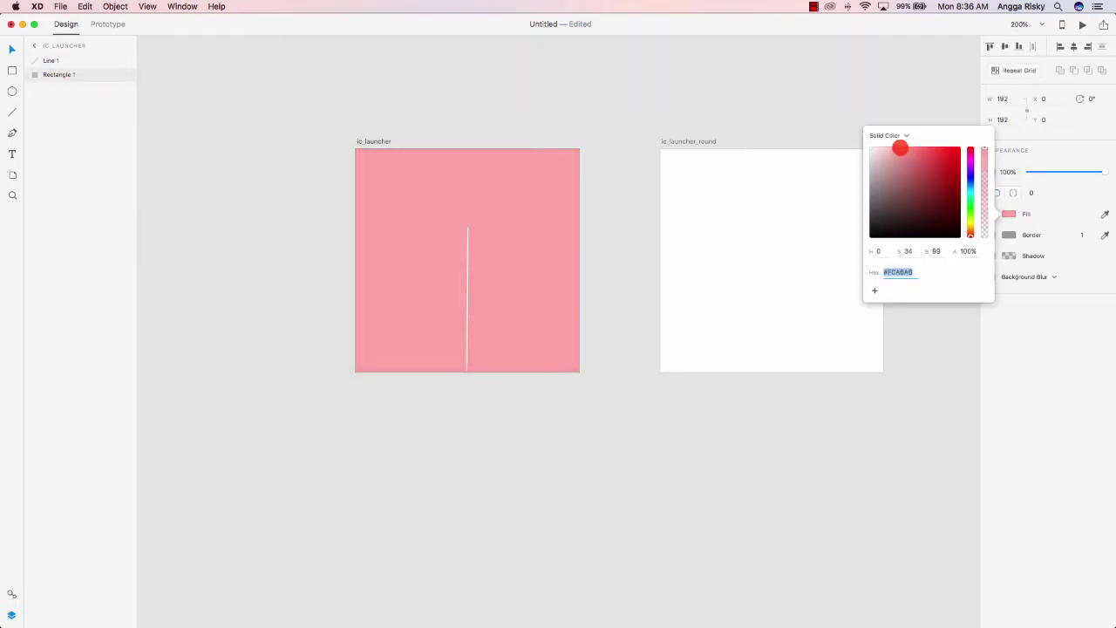
click(580, 78)
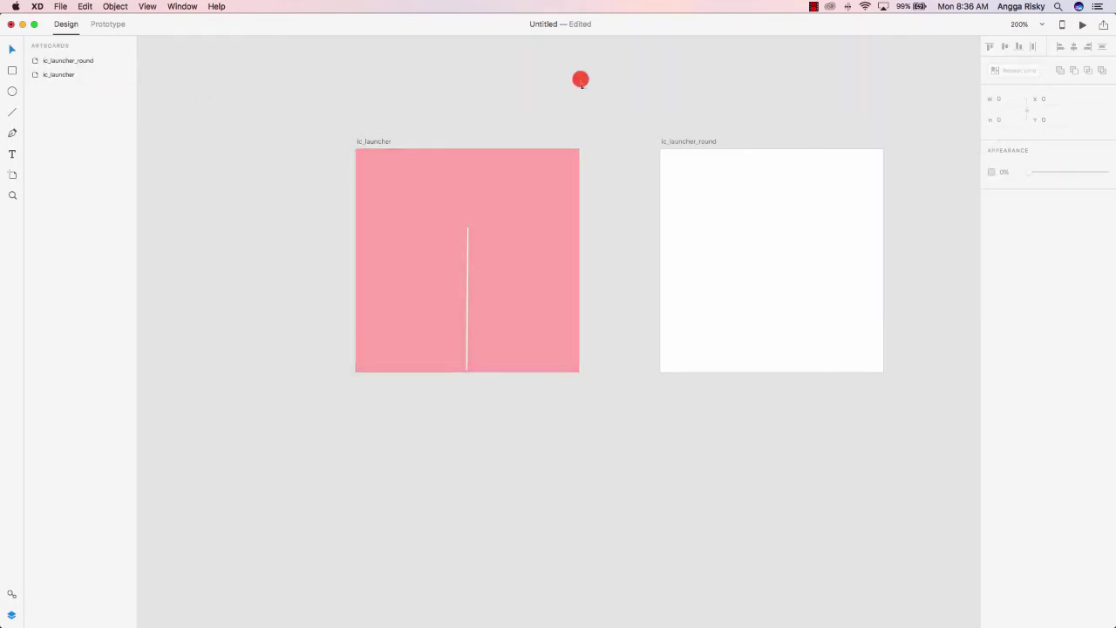
Step: Lower the white line to Y 69.5, and draw a closed Pen path along the artboard's four corners with its notch at the line's upper end
click(466, 234)
key(Down)
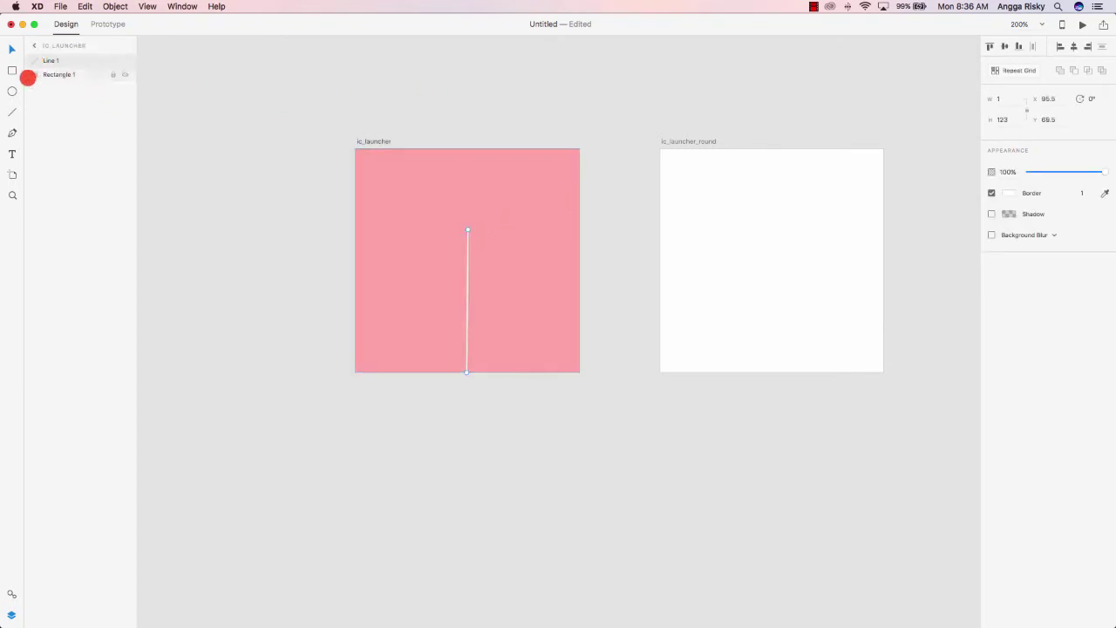
click(14, 132)
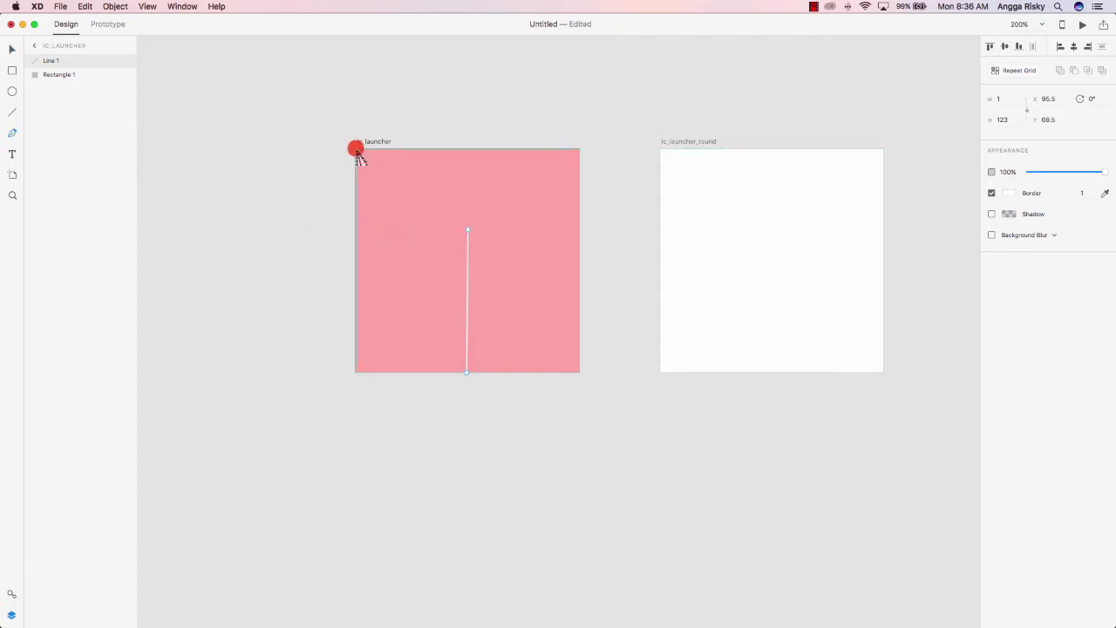
click(356, 150)
click(468, 231)
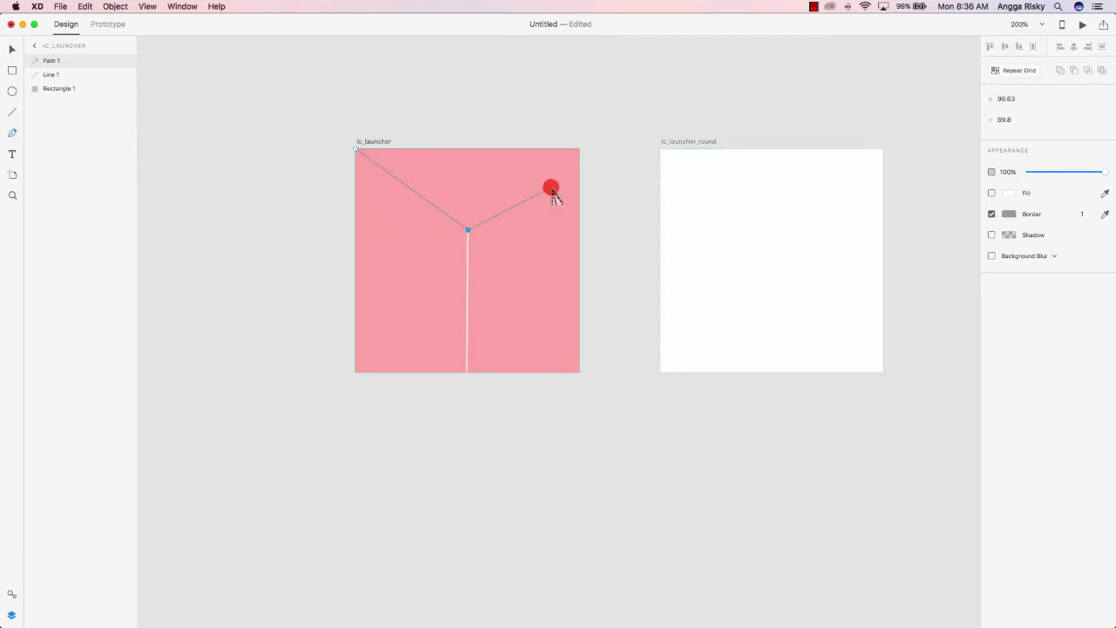
click(580, 150)
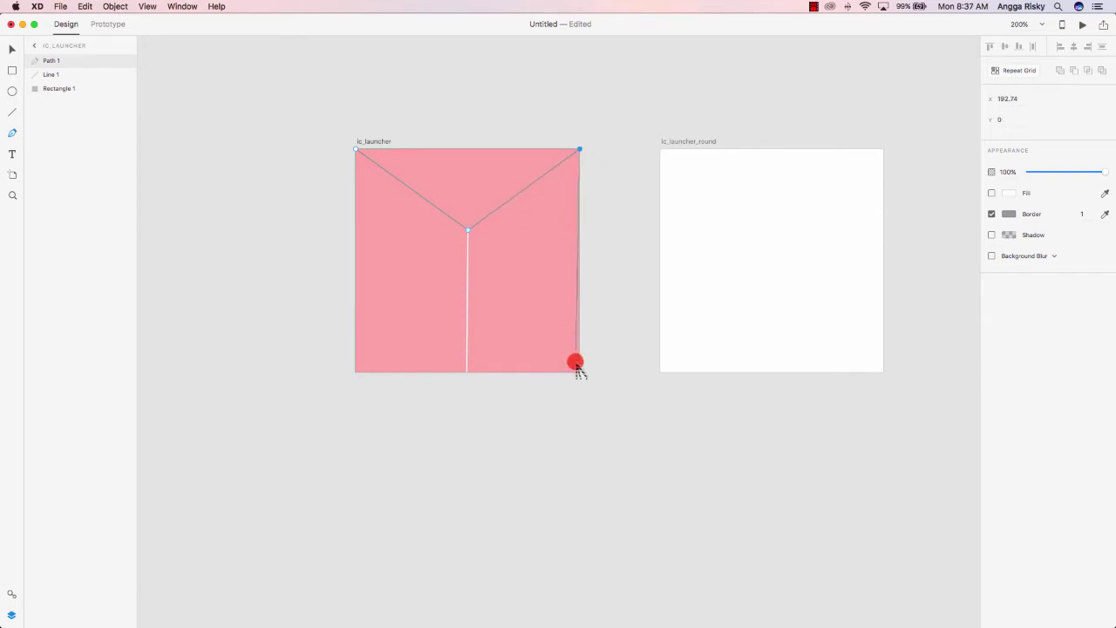
click(580, 372)
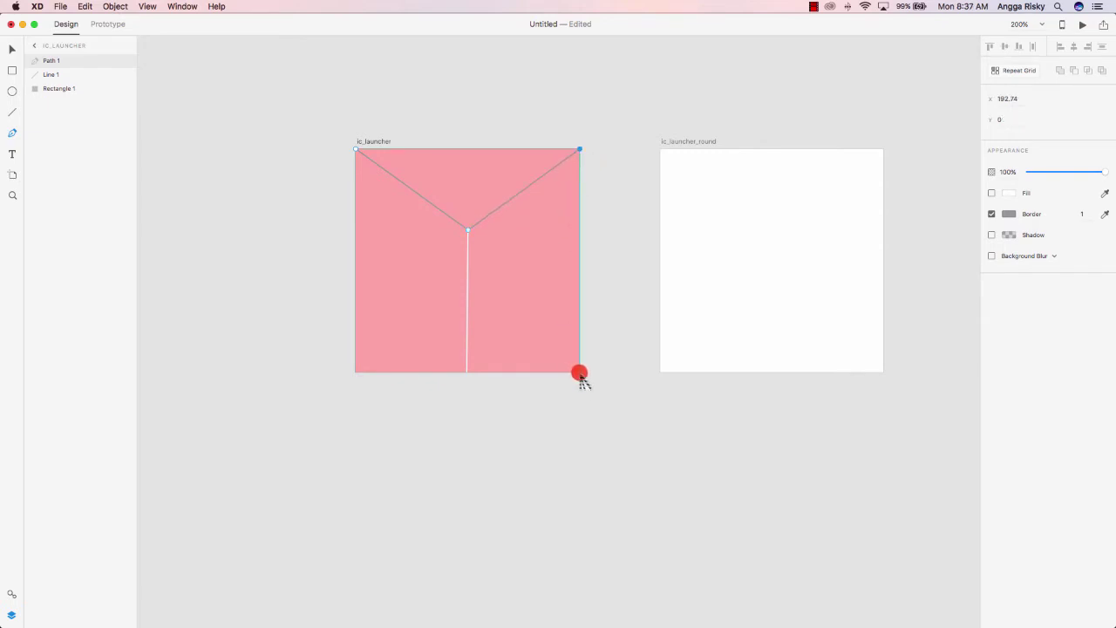
click(355, 372)
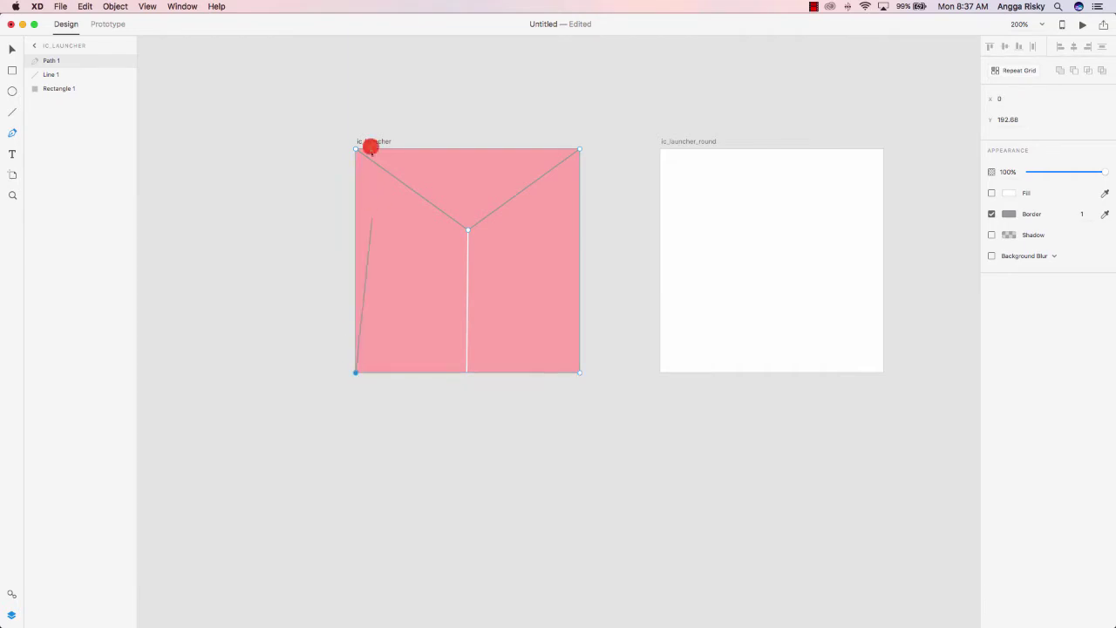
click(356, 150)
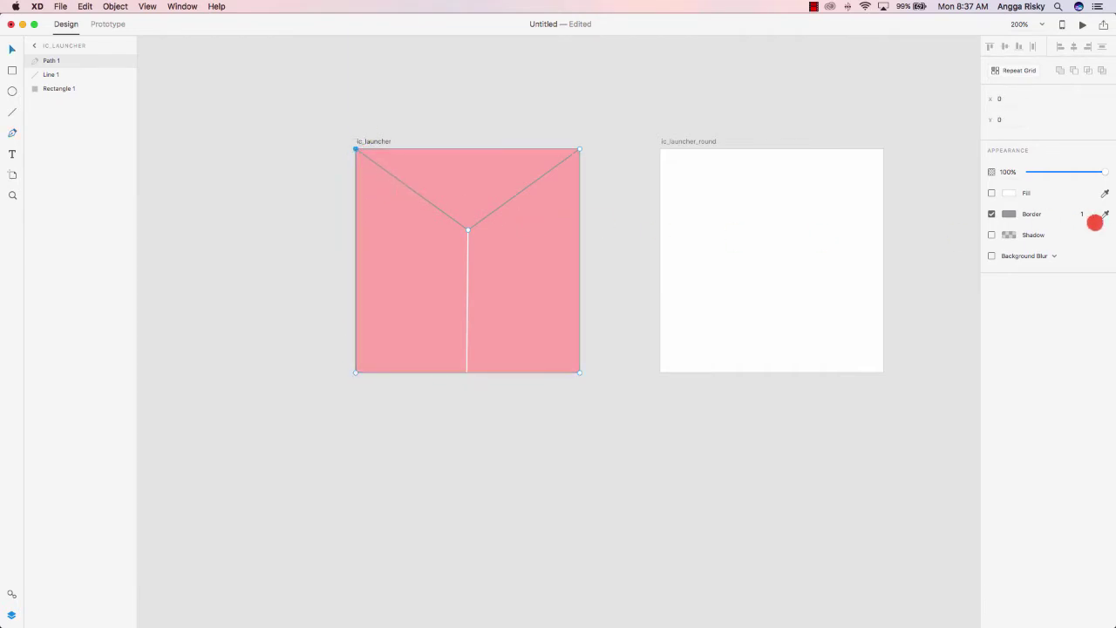
Step: Remove the new notched path's border and fill it with dark grey at H 0, S 0, B 21
click(992, 213)
click(992, 192)
click(1007, 193)
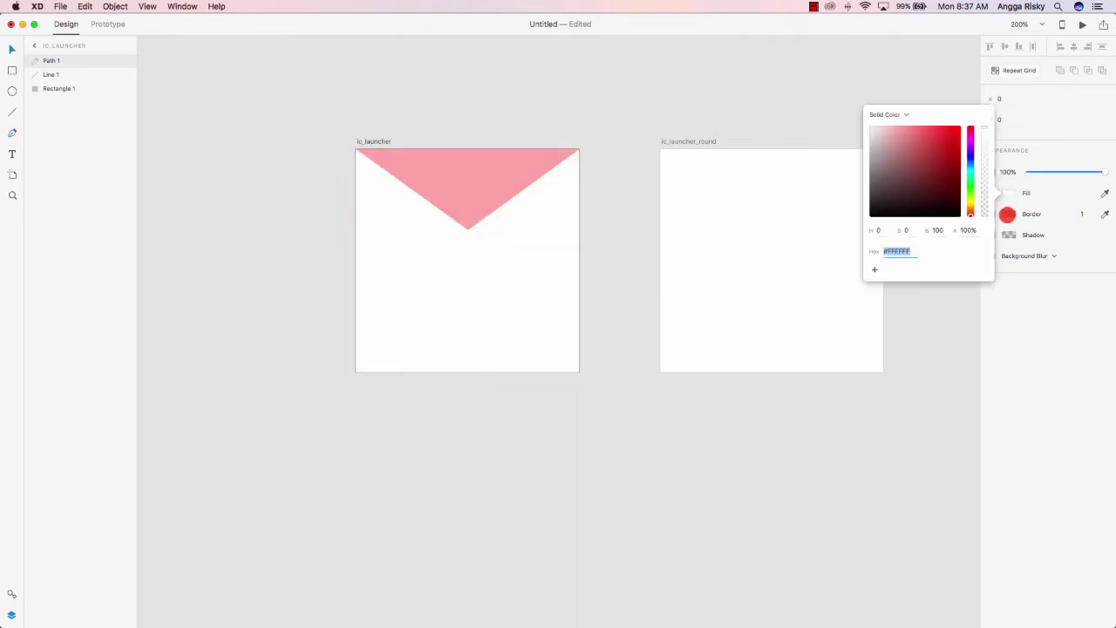
drag(902, 186, 837, 195)
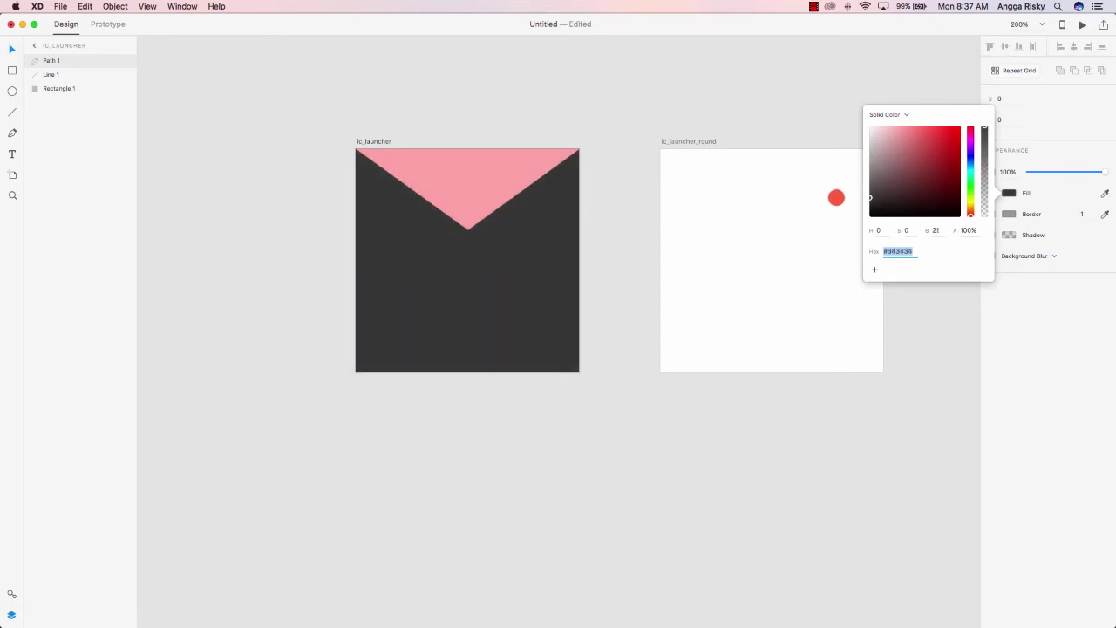
Step: Reorder the layers so the notched path sits beneath the white line
click(54, 60)
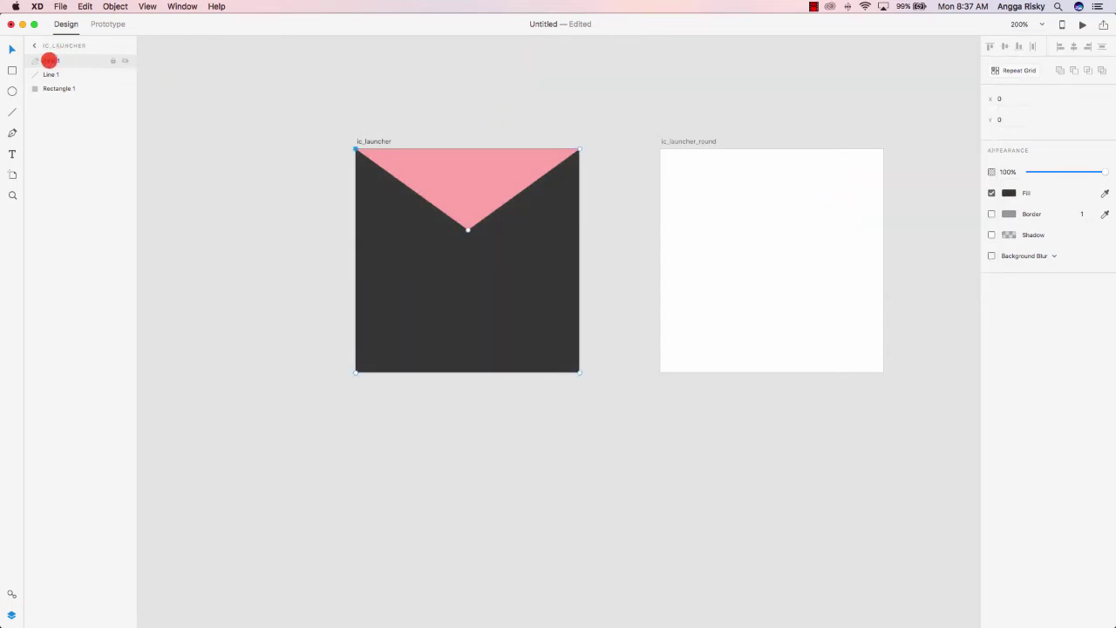
drag(50, 60, 47, 81)
click(49, 61)
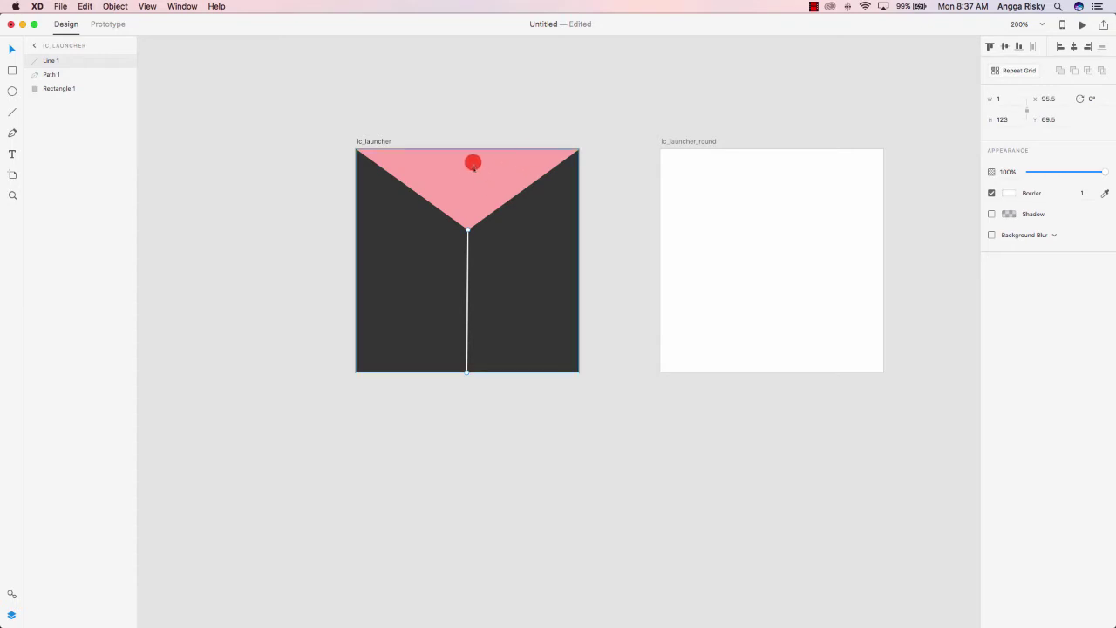
Step: Set the background rectangle's fill to white #FFFFFF
click(67, 89)
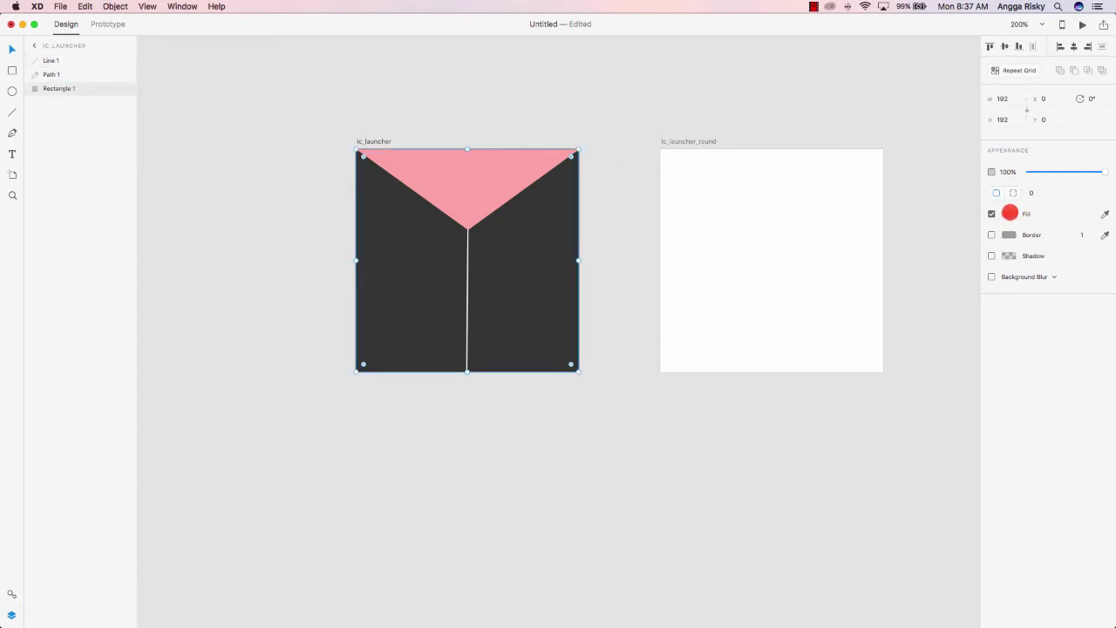
click(1009, 214)
drag(914, 169, 849, 134)
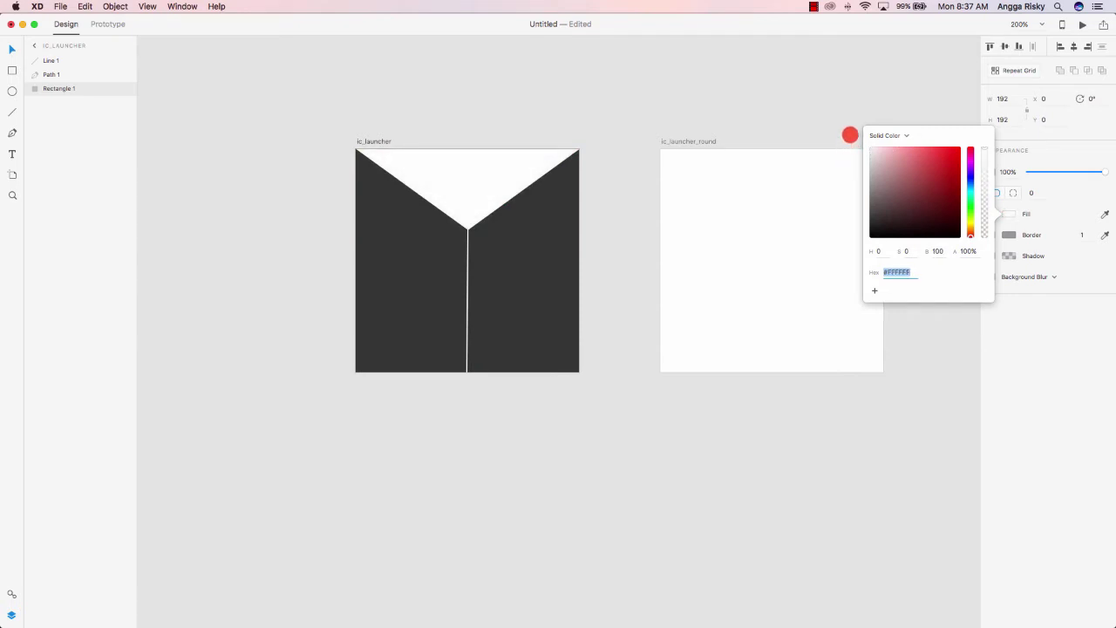
click(689, 122)
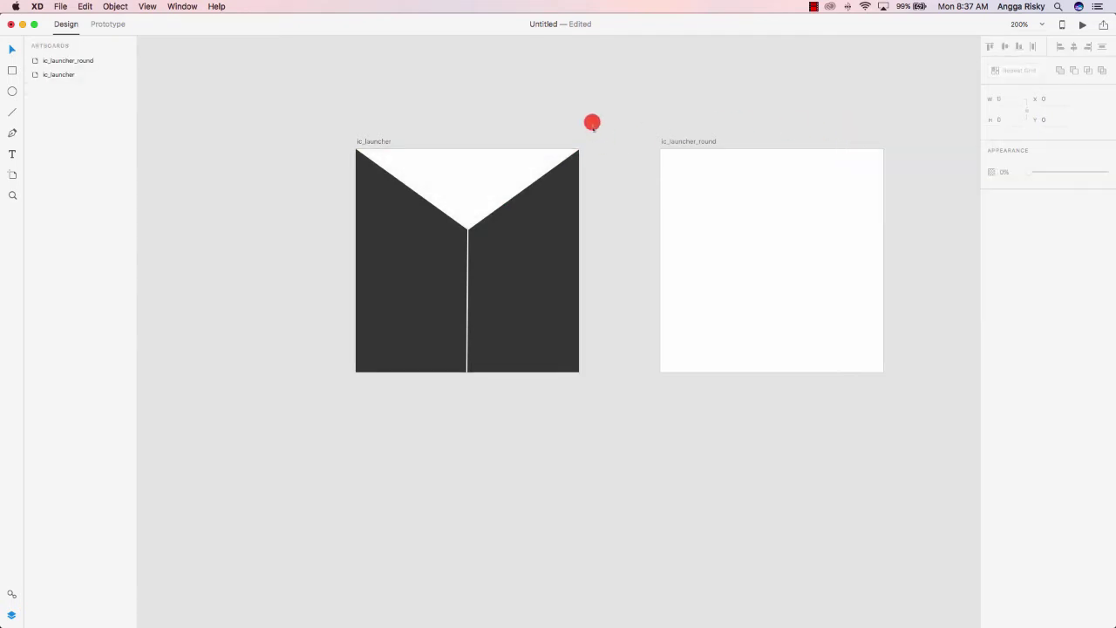
Step: Draw a 13 × 13 circle as a button on the white line below the notch, at X 90, Y 92
click(12, 90)
drag(461, 257, 474, 269)
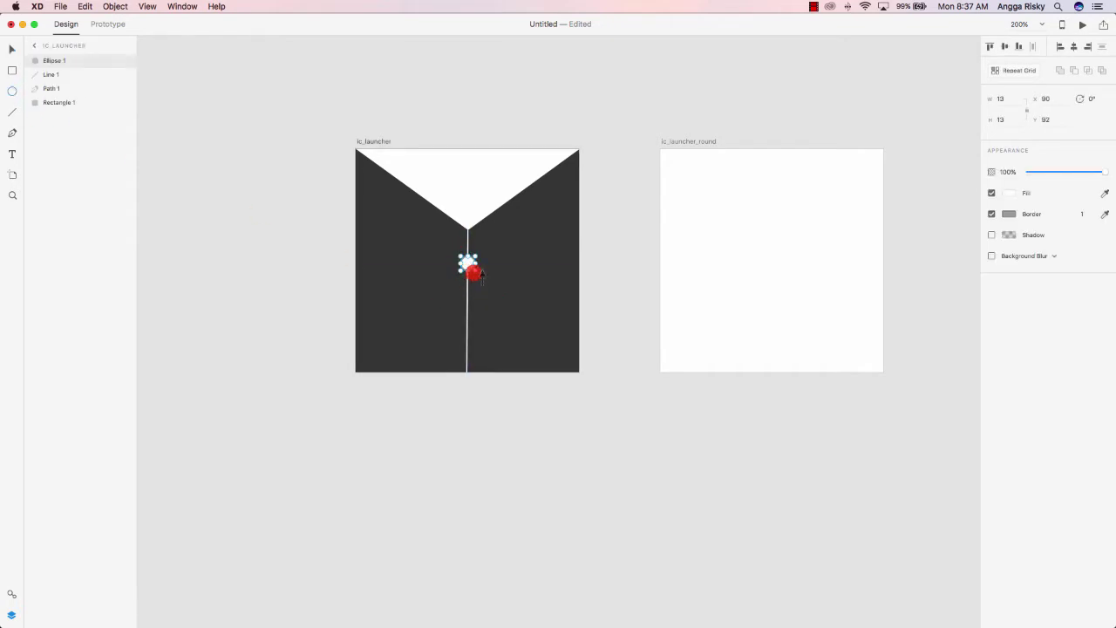
Step: Remove the circle button's border and fill it with pinkish red
scroll(469, 259, down, 1)
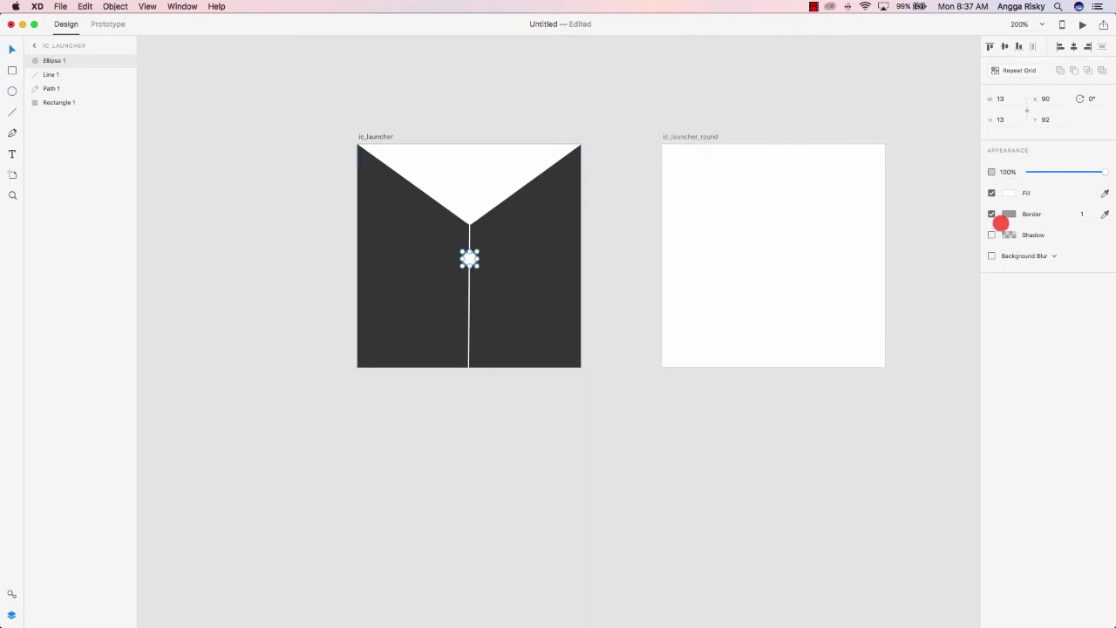
click(992, 214)
click(1006, 193)
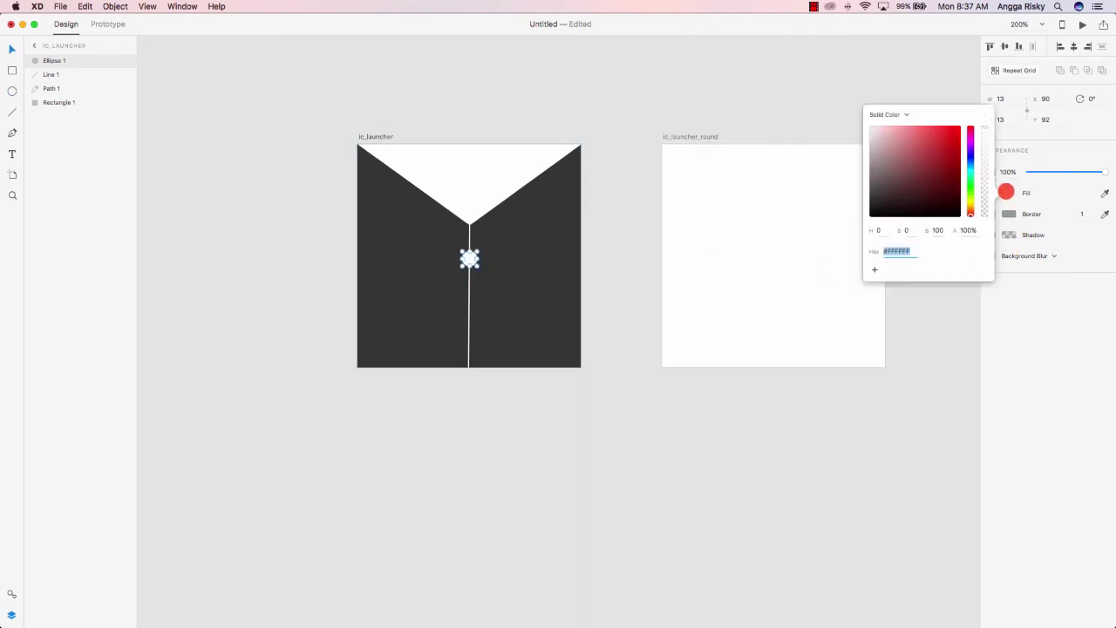
click(915, 125)
mouse_move(921, 124)
mouse_down()
mouse_move(937, 122)
mouse_move(924, 122)
mouse_up()
click(625, 143)
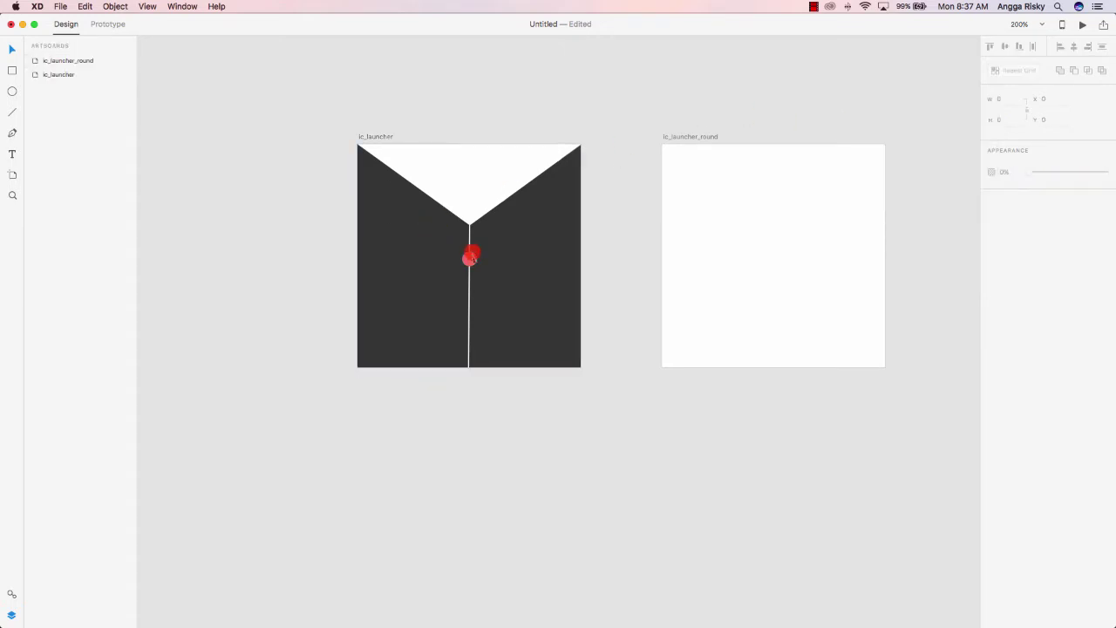
Step: Duplicate the red button and move the copy 40 px straight down the white line to Y 132
click(470, 257)
key(super+c)
key(super+v)
key(shift+Down)
key(shift+Down)
key(shift+Down)
key(shift+Down)
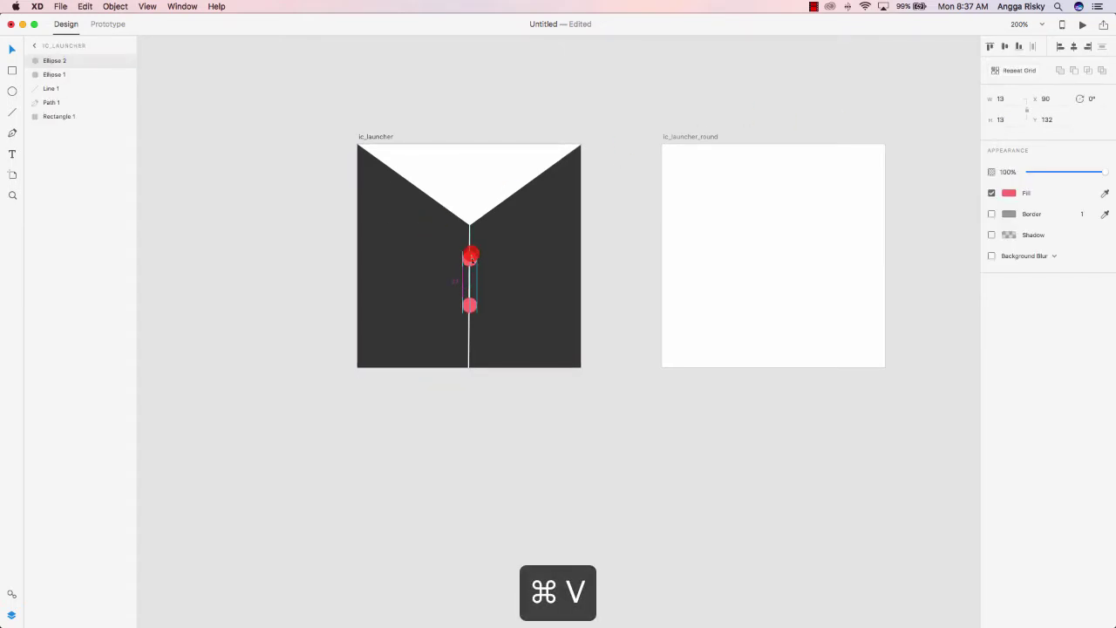
Step: Paste a third red button and move it down the white line to X 90, Y 172
key(super+v)
key(shift+Down)
key(shift+Down)
key(shift+Down)
key(shift+Down)
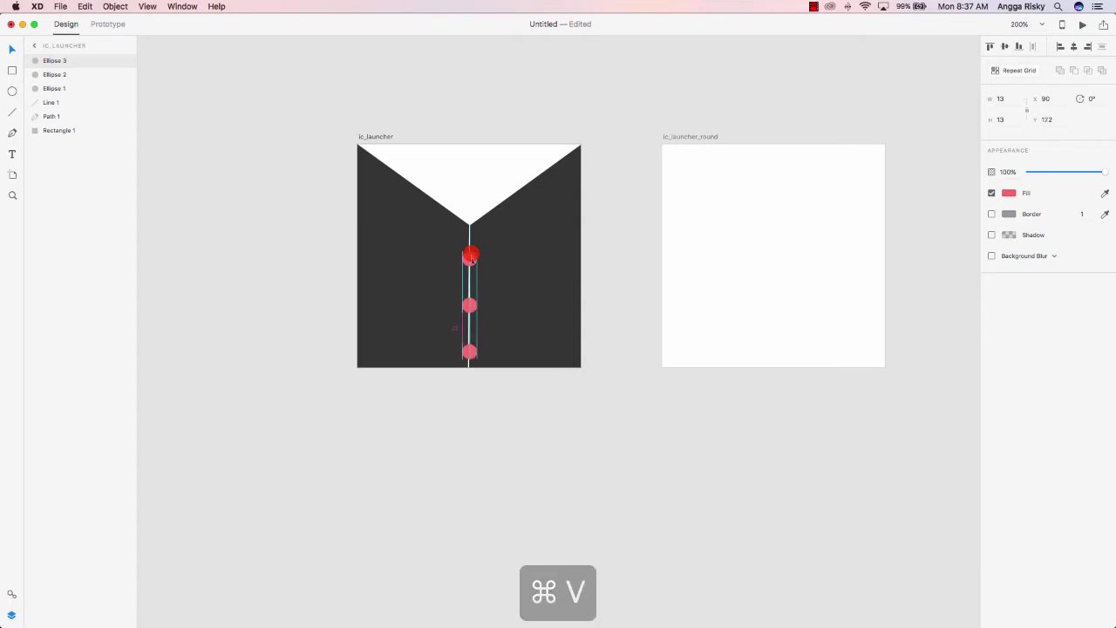
click(641, 195)
Step: Draw a 34 × 36 borderless rectangle as a pocket in ic_launcher's lower-left corner, at X 0, Y 156
scroll(641, 196, up, 2)
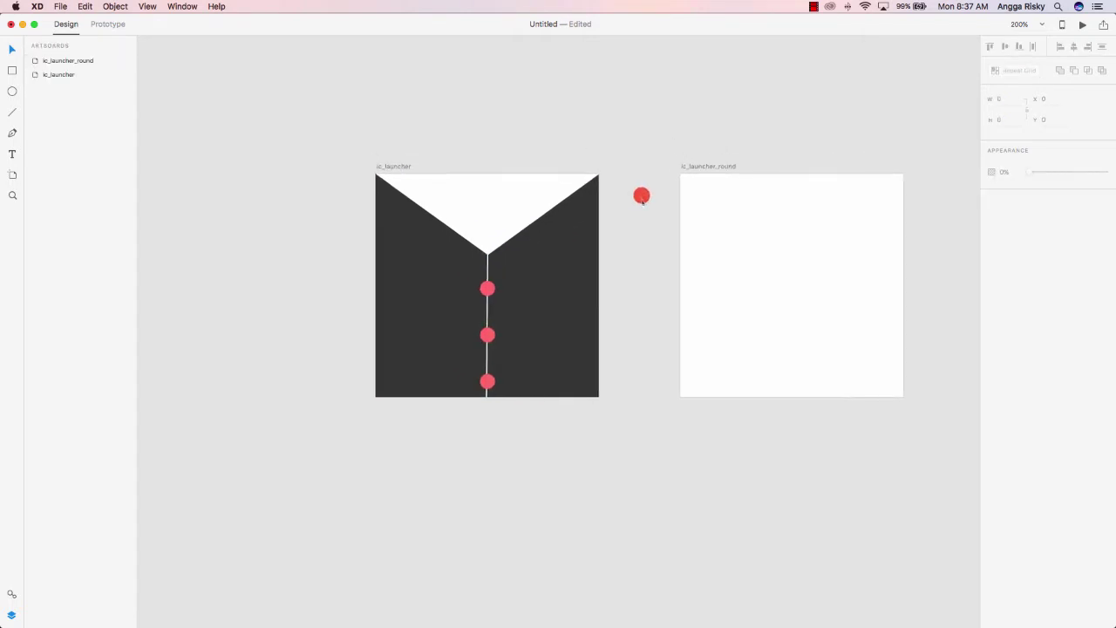
scroll(641, 195, down, 1)
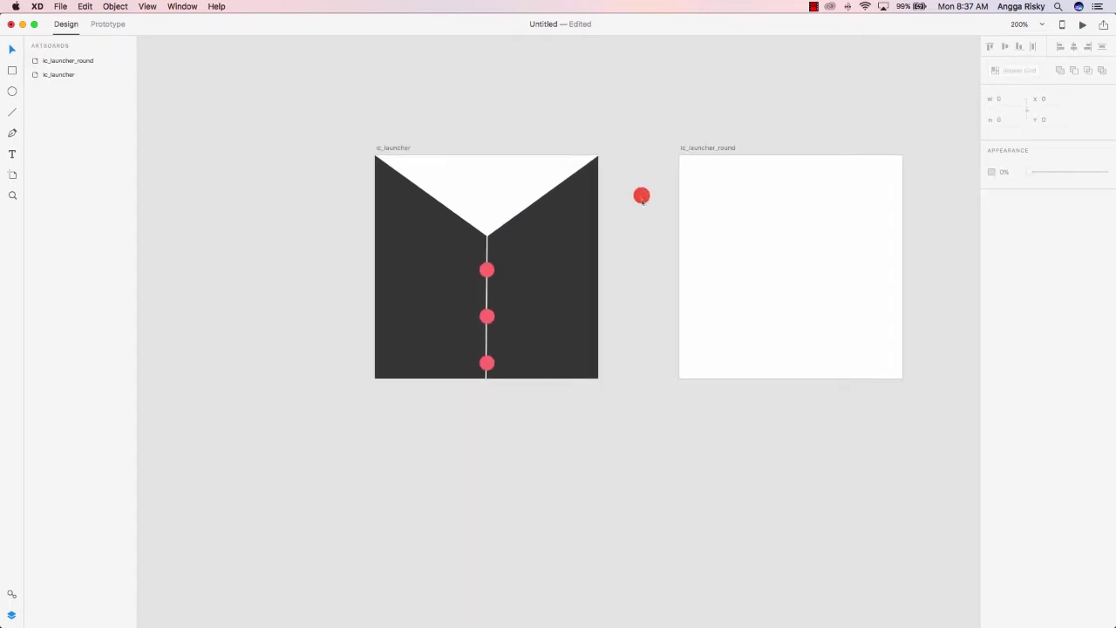
scroll(641, 195, right, 1)
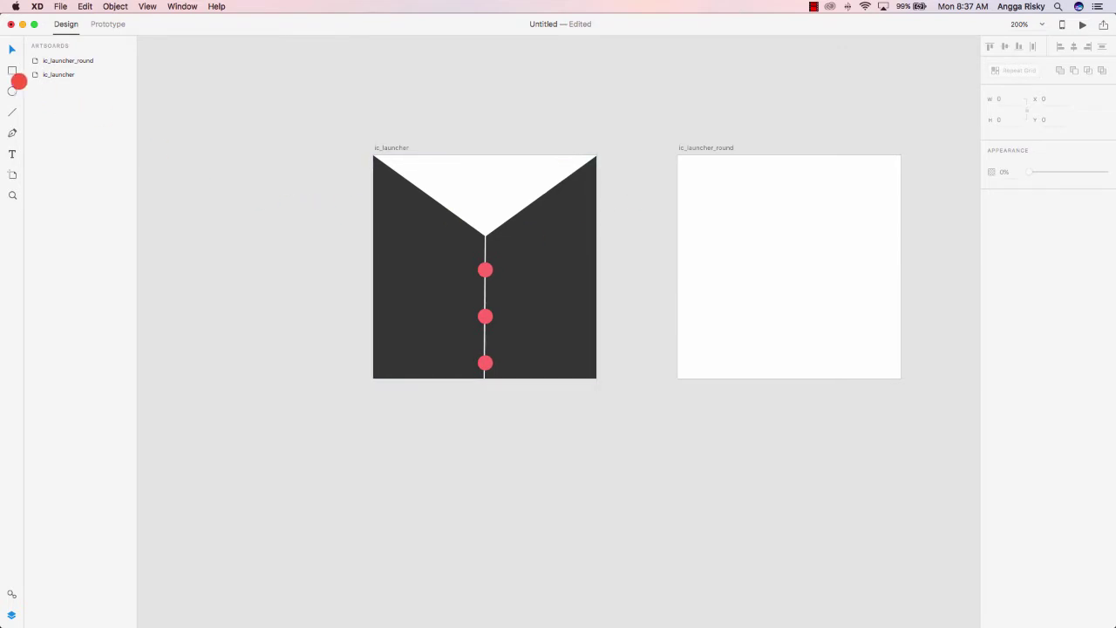
click(14, 72)
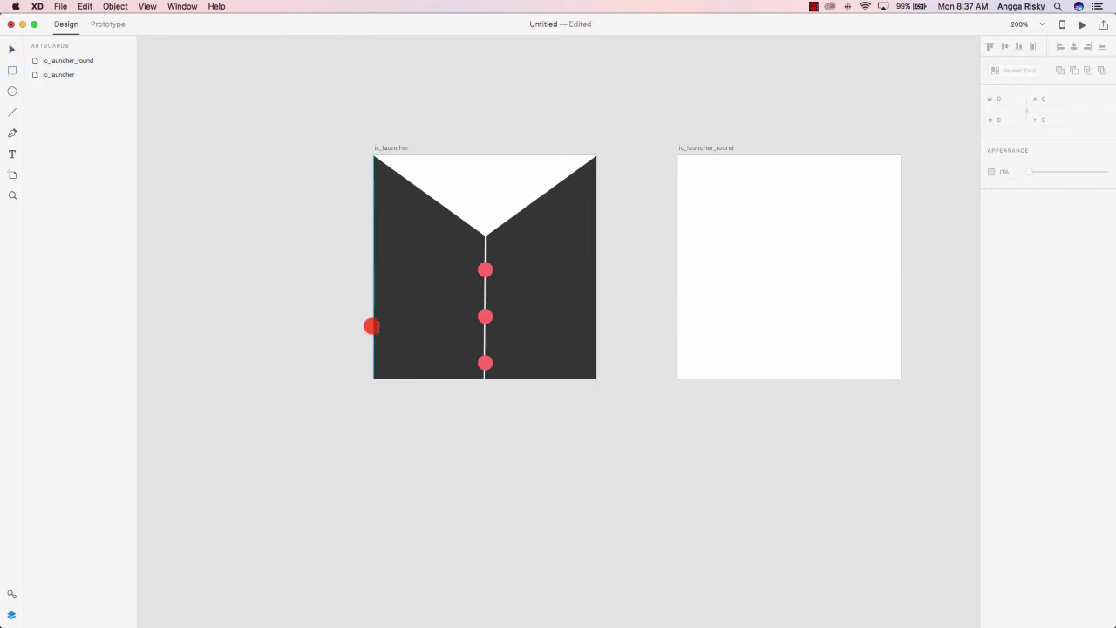
mouse_move(373, 324)
mouse_down()
mouse_move(420, 381)
mouse_move(412, 378)
mouse_up()
drag(396, 328, 394, 339)
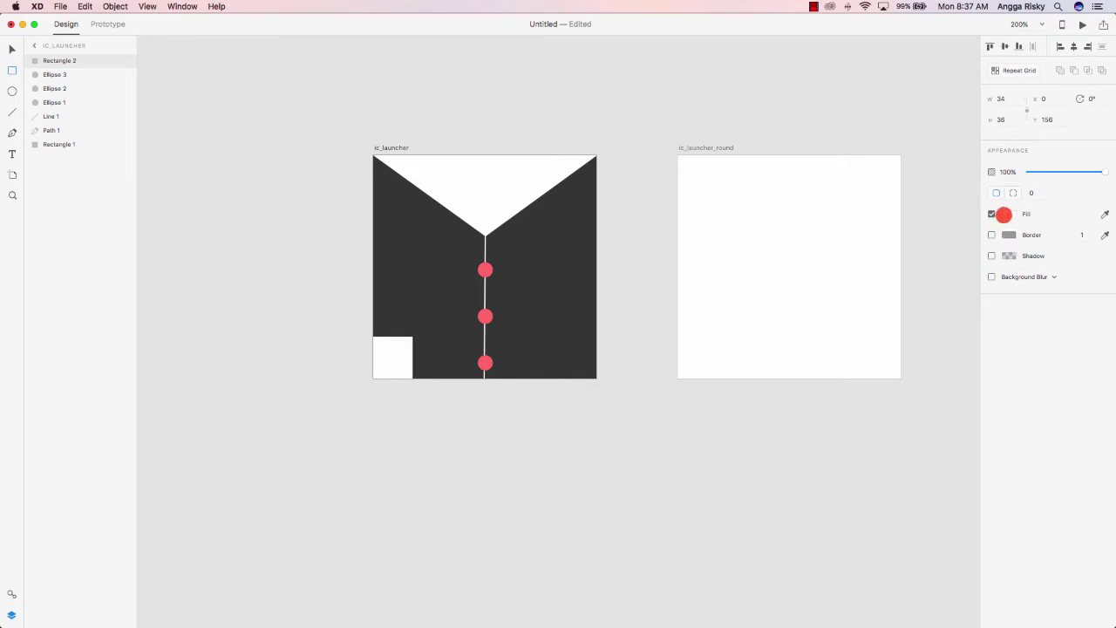
Step: Fill the pocket rectangle with the shirt's sampled dark grey, lightened to H 0, S 0, B 31
click(1007, 214)
click(1105, 213)
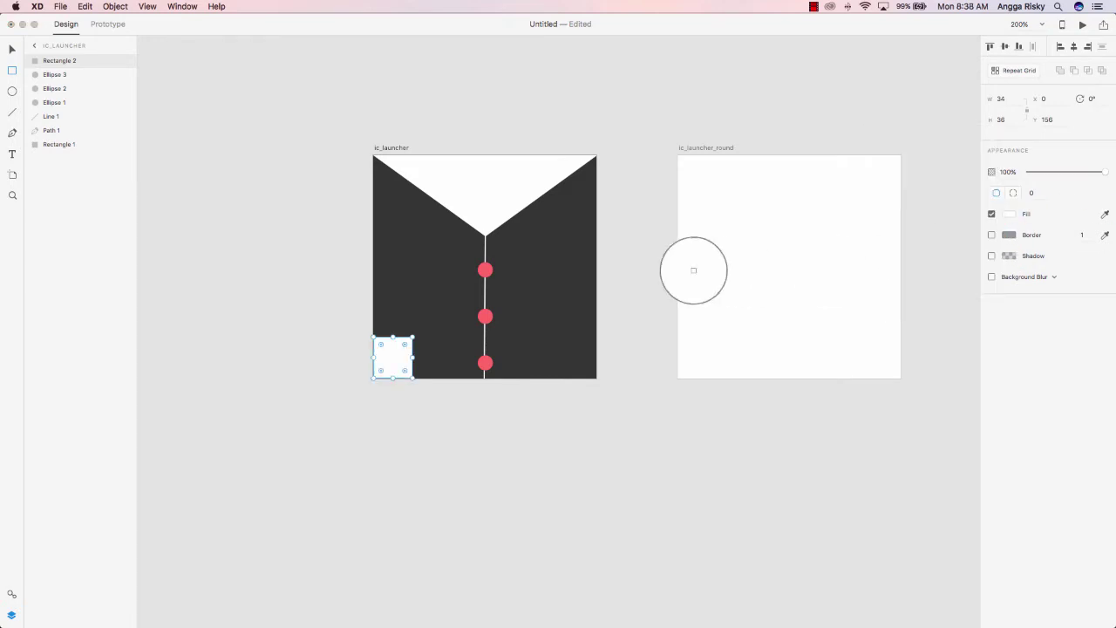
click(429, 269)
click(1009, 214)
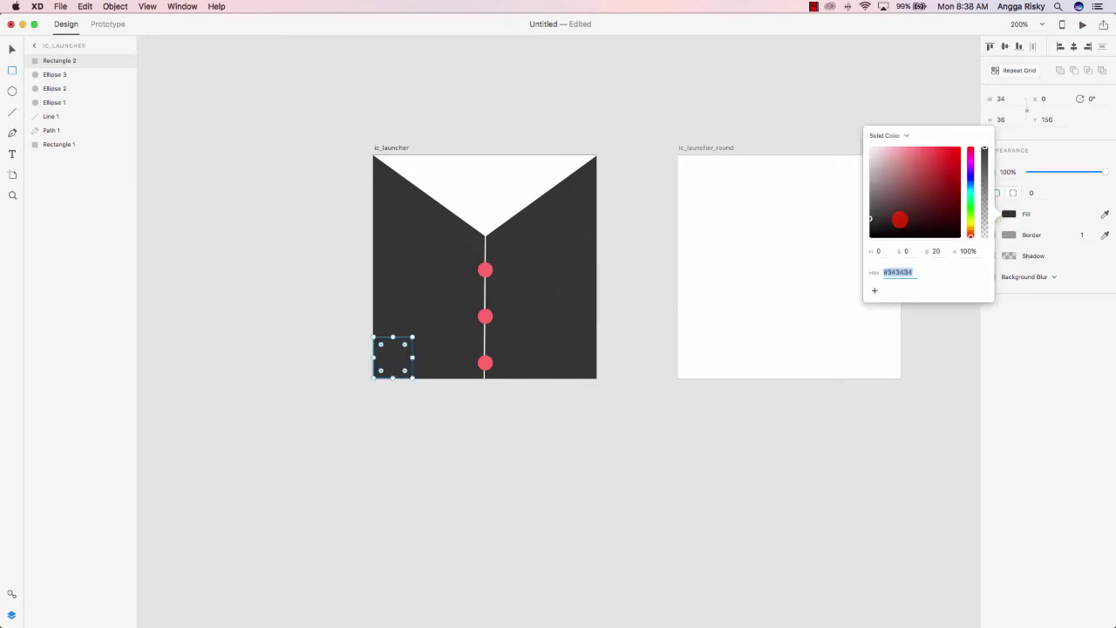
drag(898, 219, 864, 211)
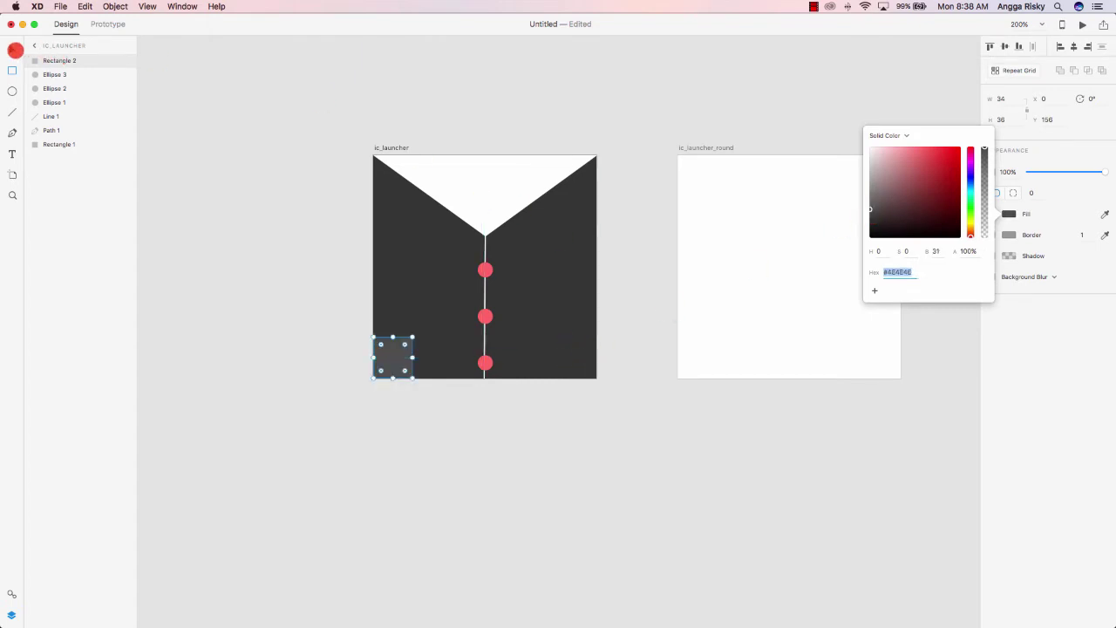
click(242, 117)
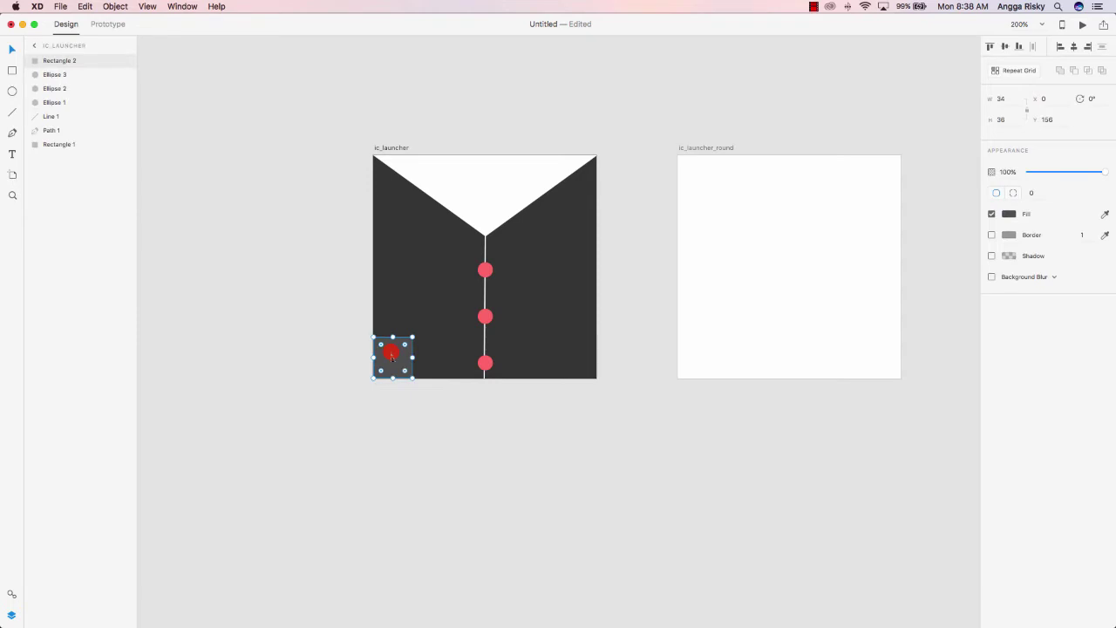
Step: Duplicate the pocket rectangle and place the copy in ic_launcher's lower-right corner, at X 158, Y 156
key(super+c)
key(super+v)
drag(391, 354, 575, 356)
click(633, 268)
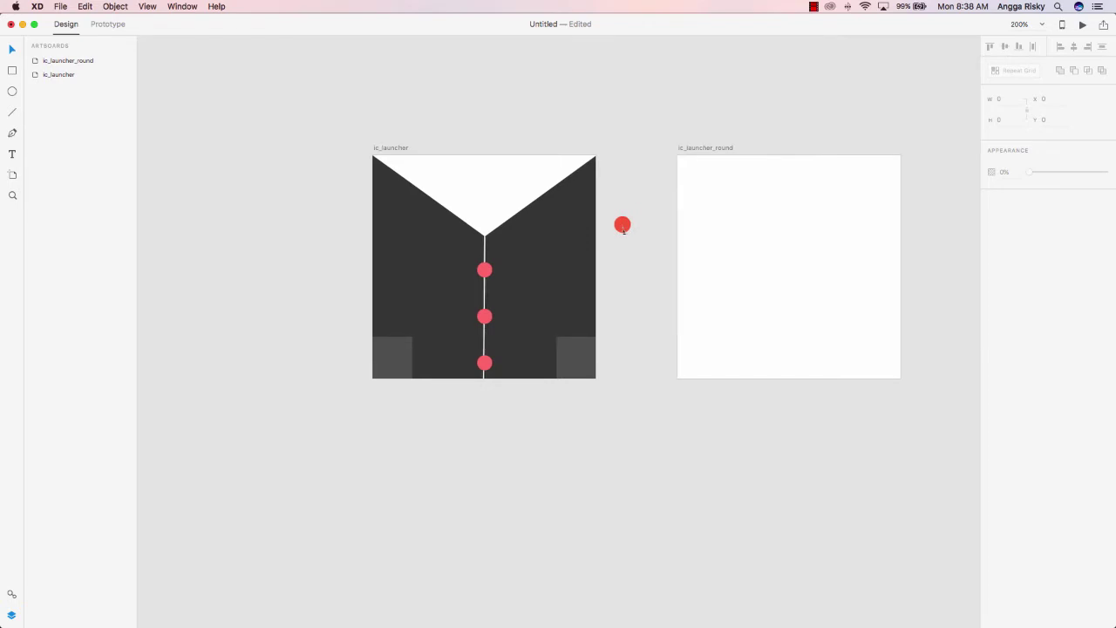
scroll(622, 226, right, 2)
scroll(623, 226, up, 2)
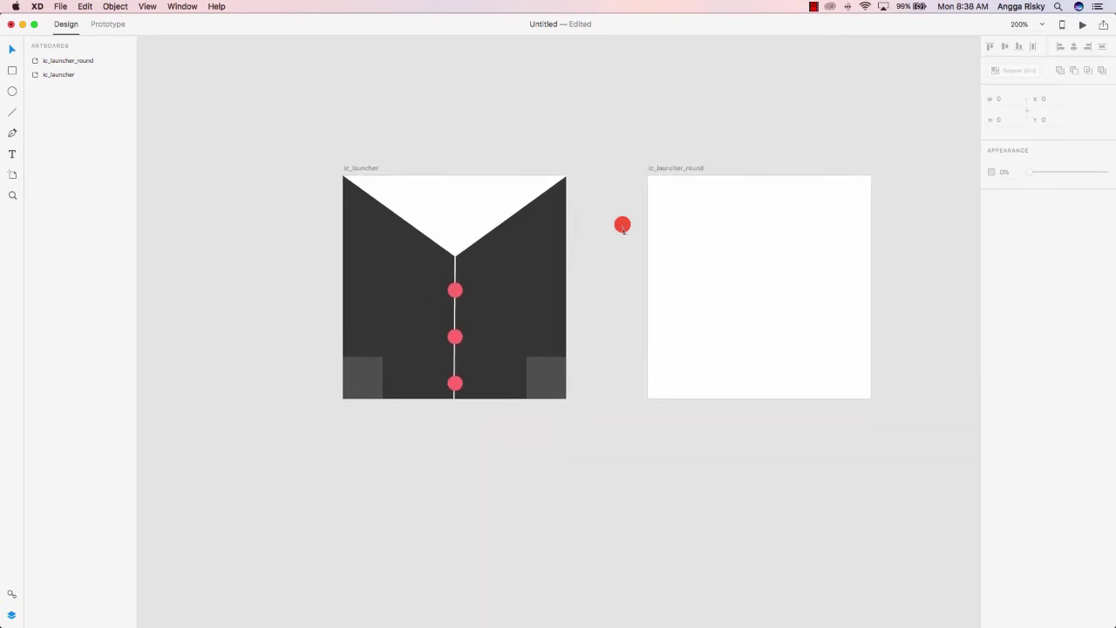
click(550, 372)
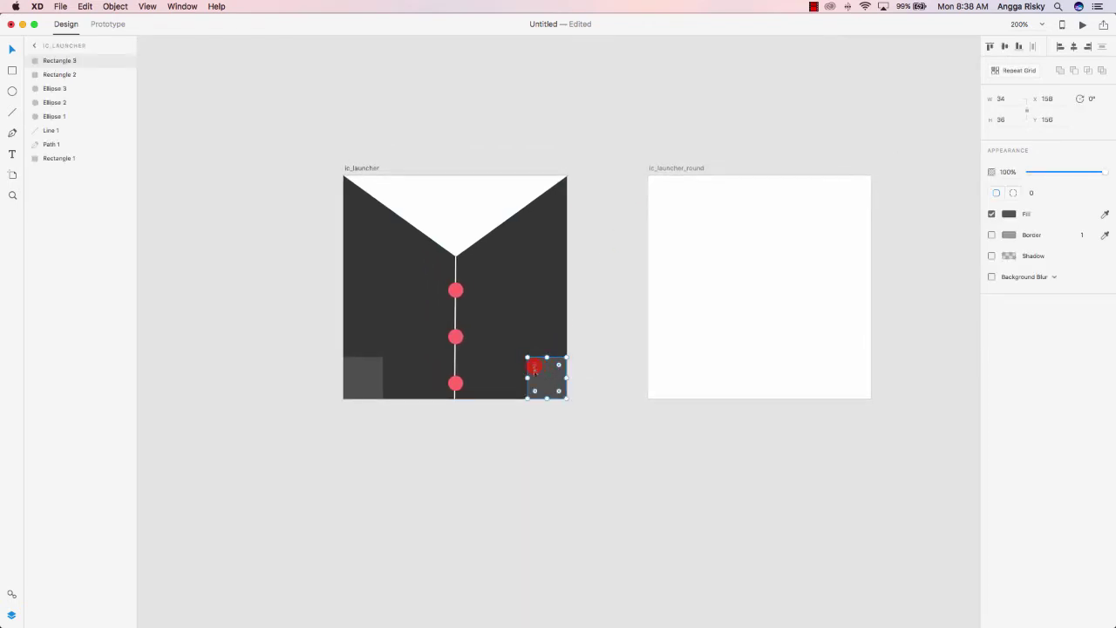
drag(528, 360, 530, 364)
key(super+z)
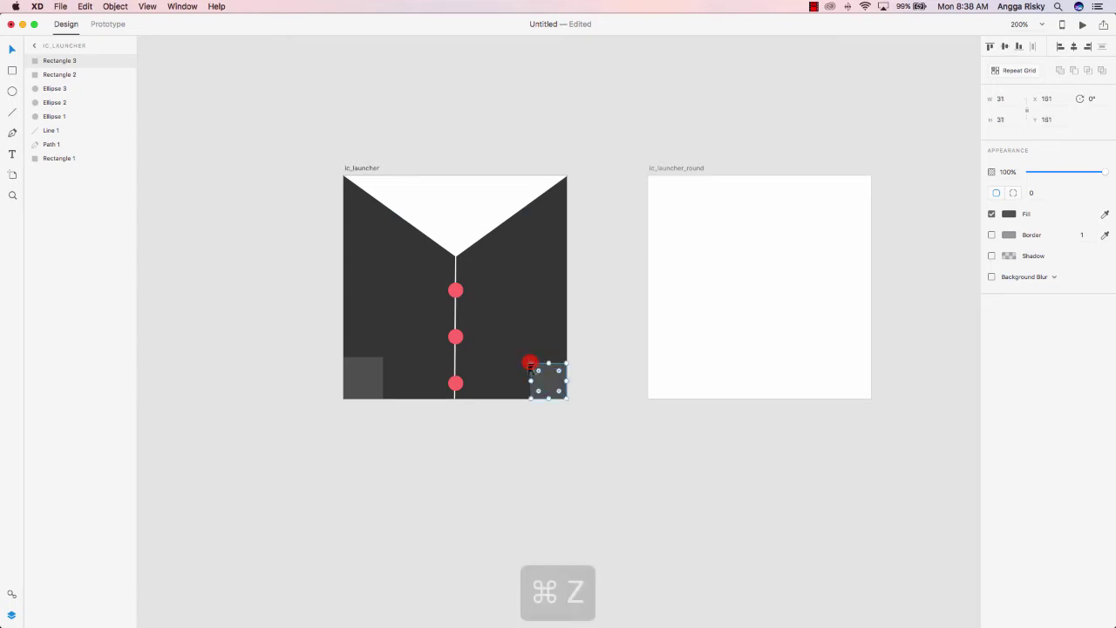
click(12, 132)
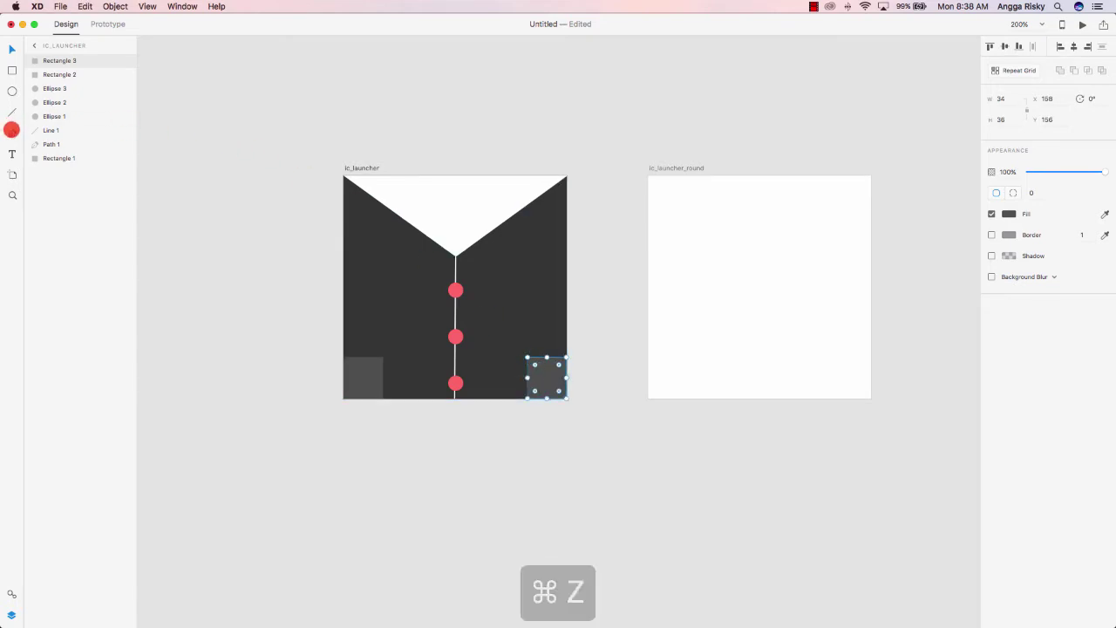
click(527, 360)
key(super+z)
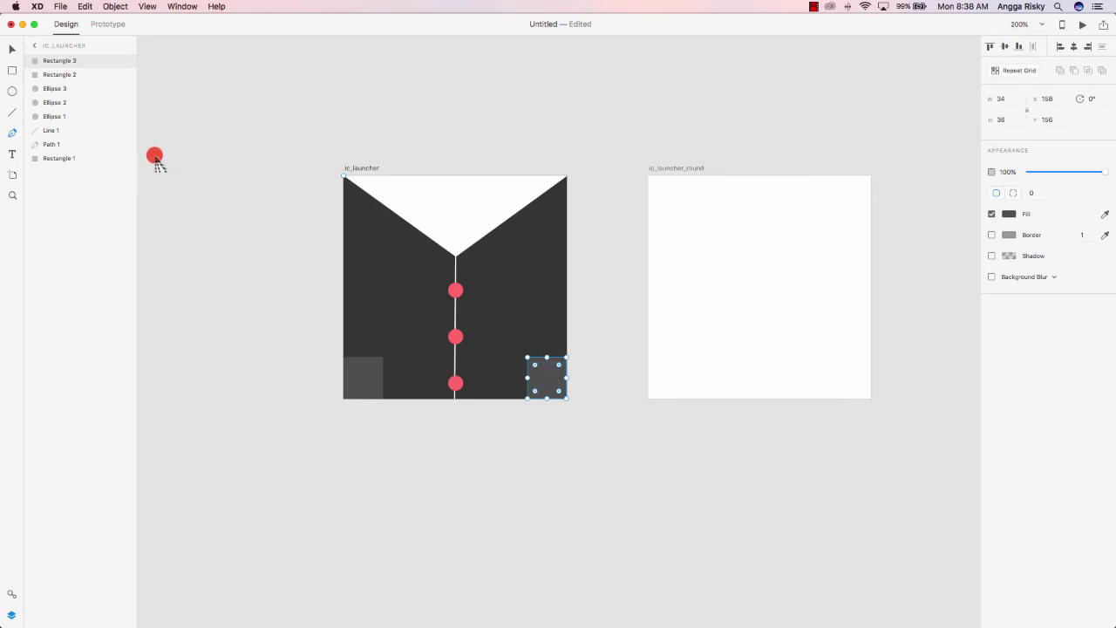
click(12, 49)
click(529, 99)
Step: Draw a 192 × 192 circle filling the ic_launcher_round artboard, at X 0, Y 0
scroll(529, 99, right, 3)
scroll(529, 99, up, 1)
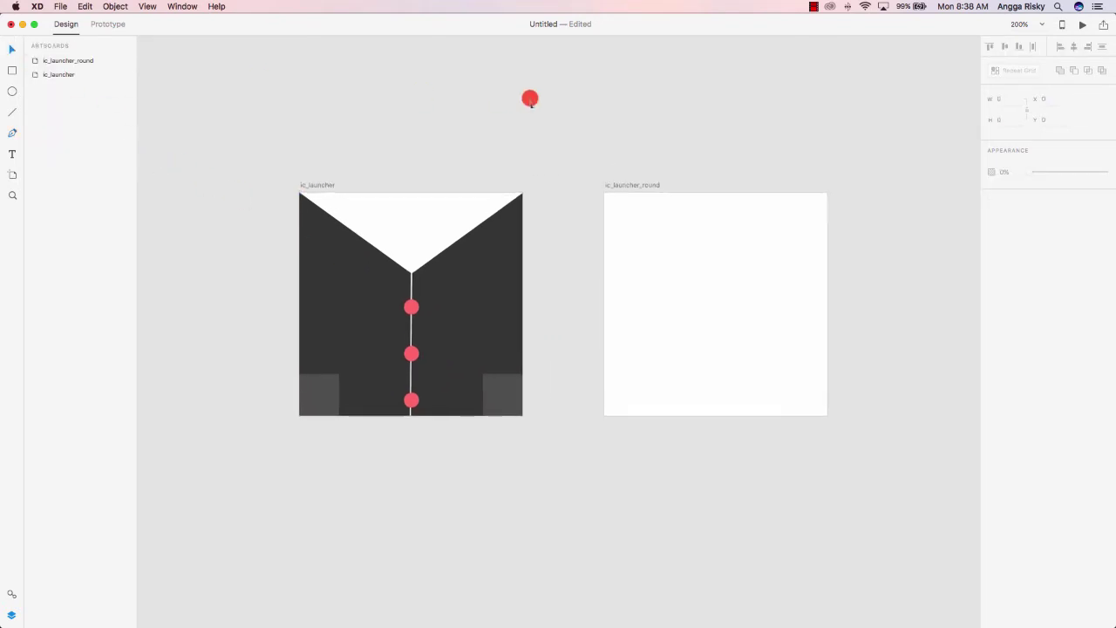
scroll(529, 98, right, 5)
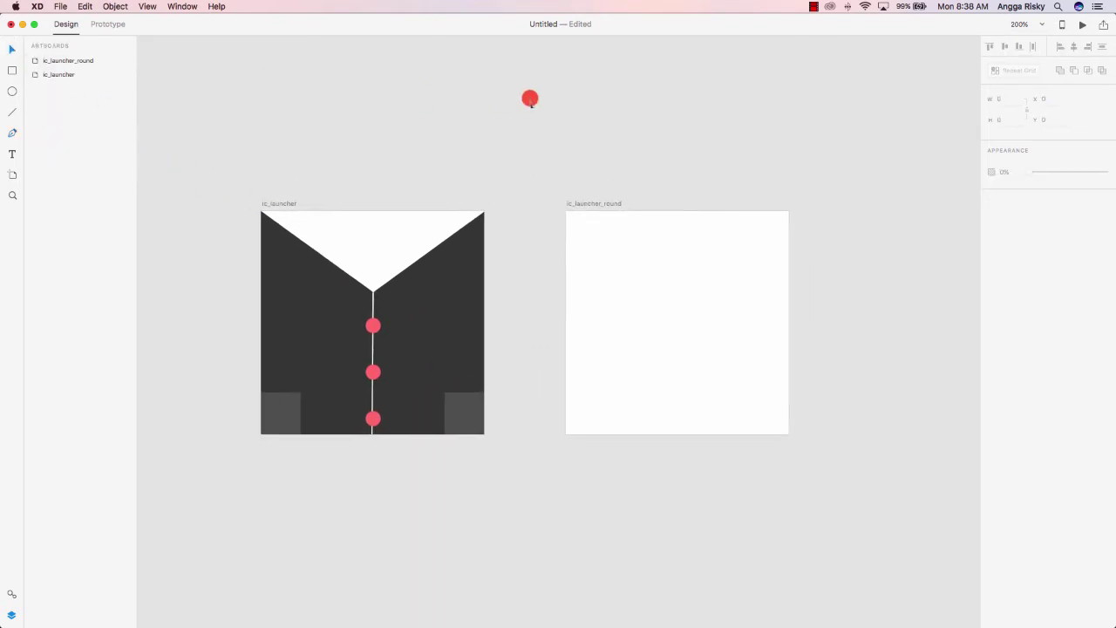
scroll(530, 98, up, 1)
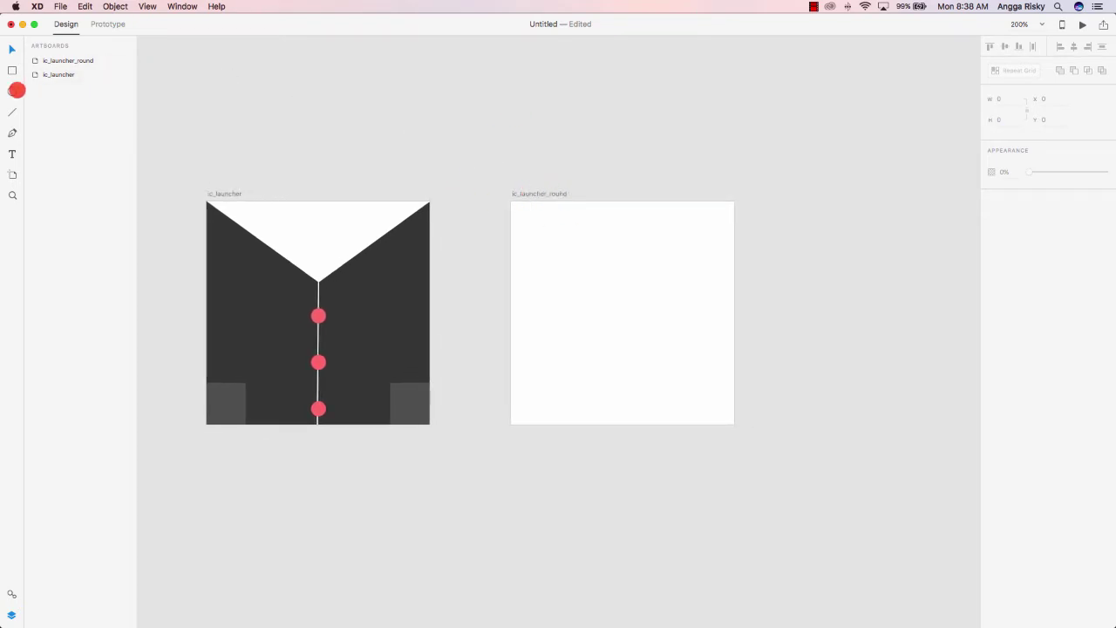
click(13, 91)
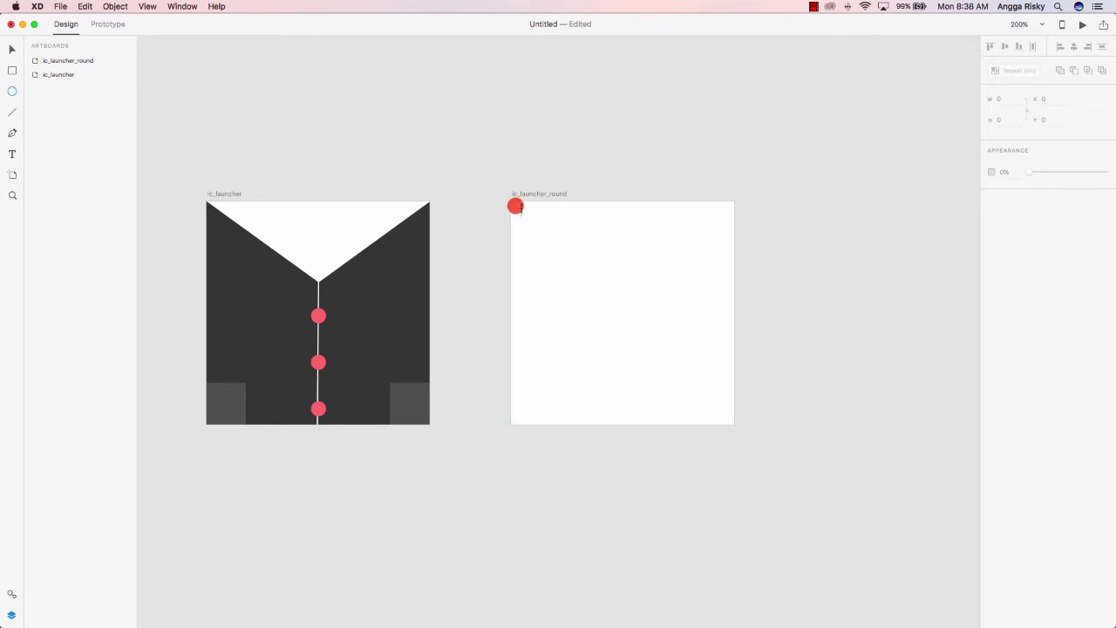
mouse_move(516, 207)
mouse_down()
mouse_move(773, 421)
mouse_move(747, 393)
mouse_up()
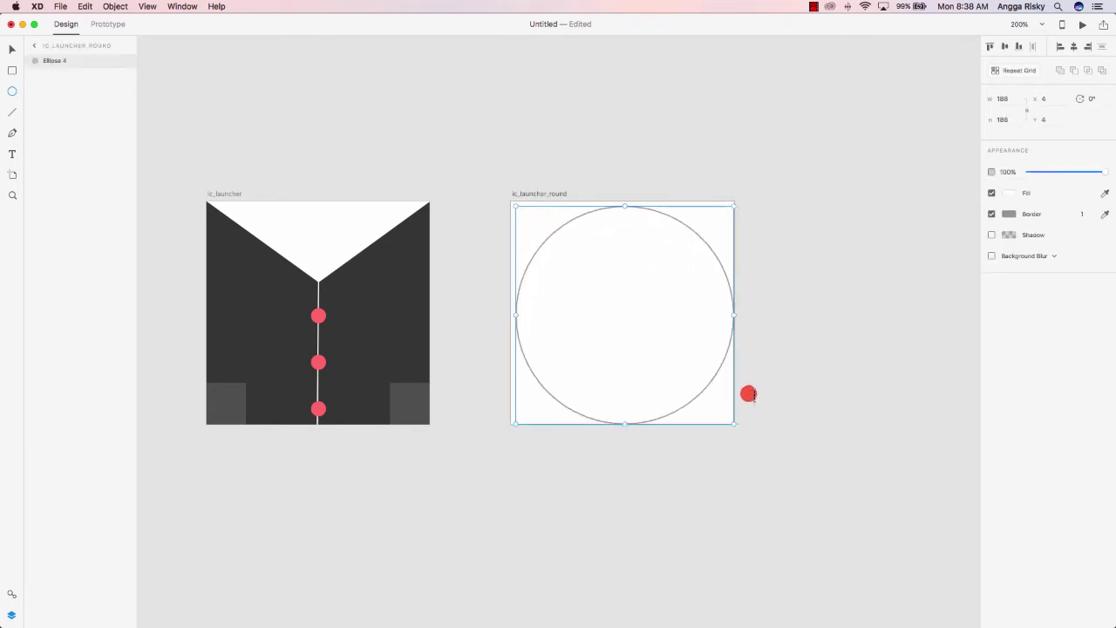
drag(514, 208, 511, 202)
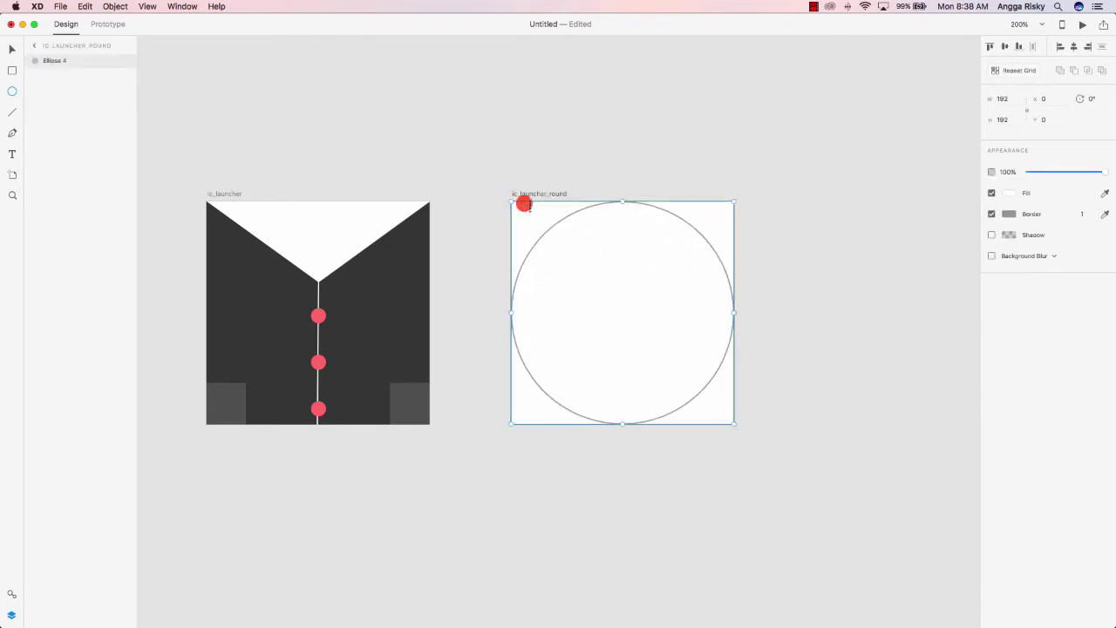
Step: Remove the large circle's border and fill it with light grey at H 0, S 0, B 74
click(990, 214)
click(1004, 191)
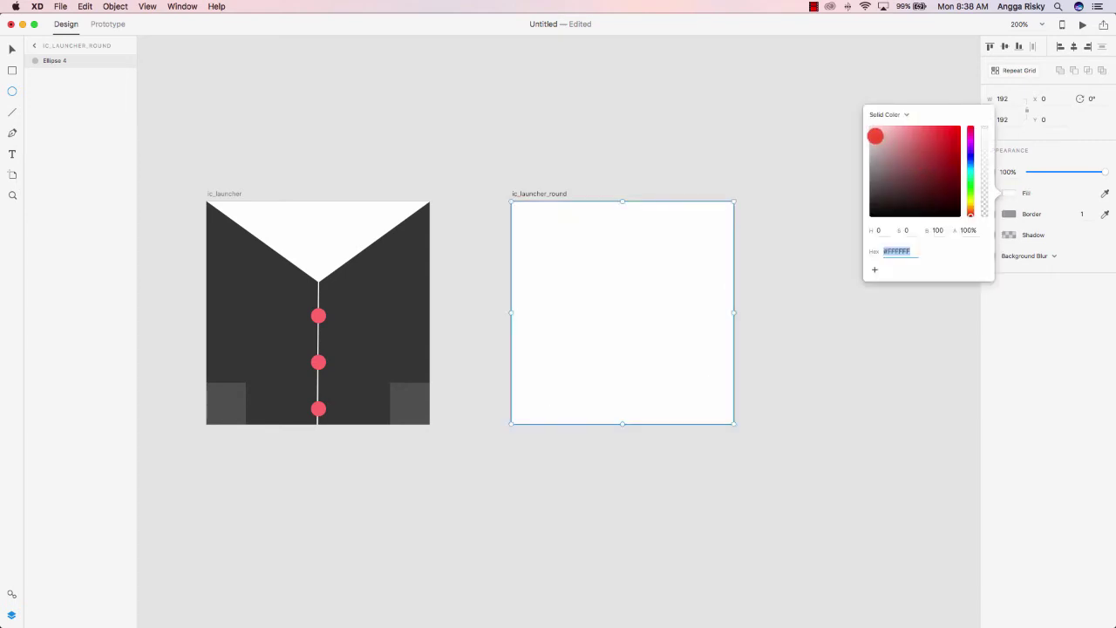
drag(870, 128, 856, 149)
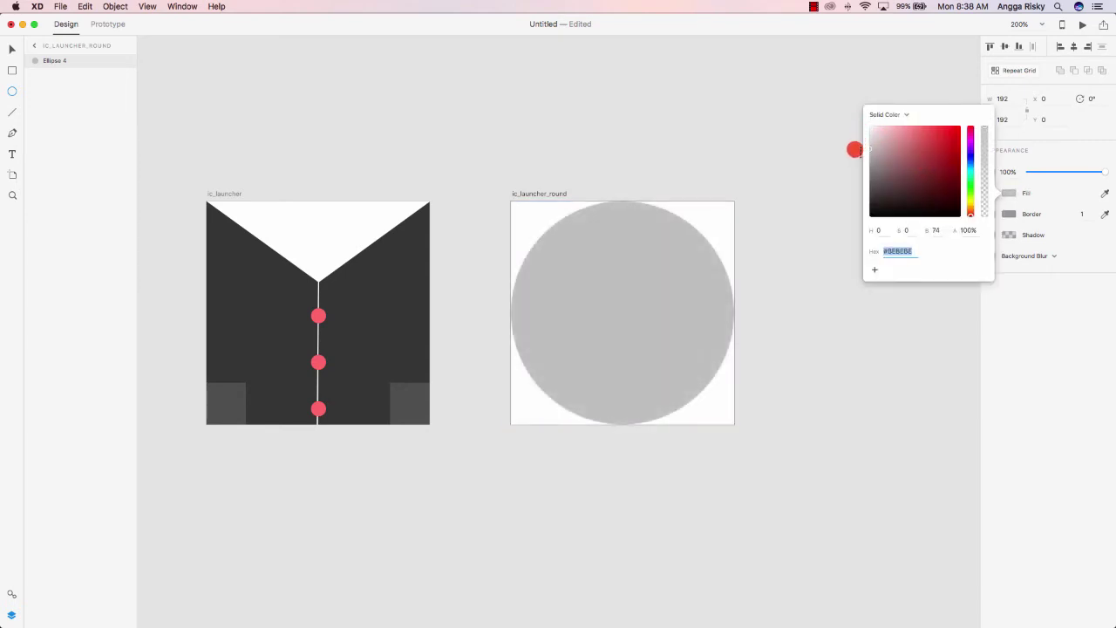
click(1009, 192)
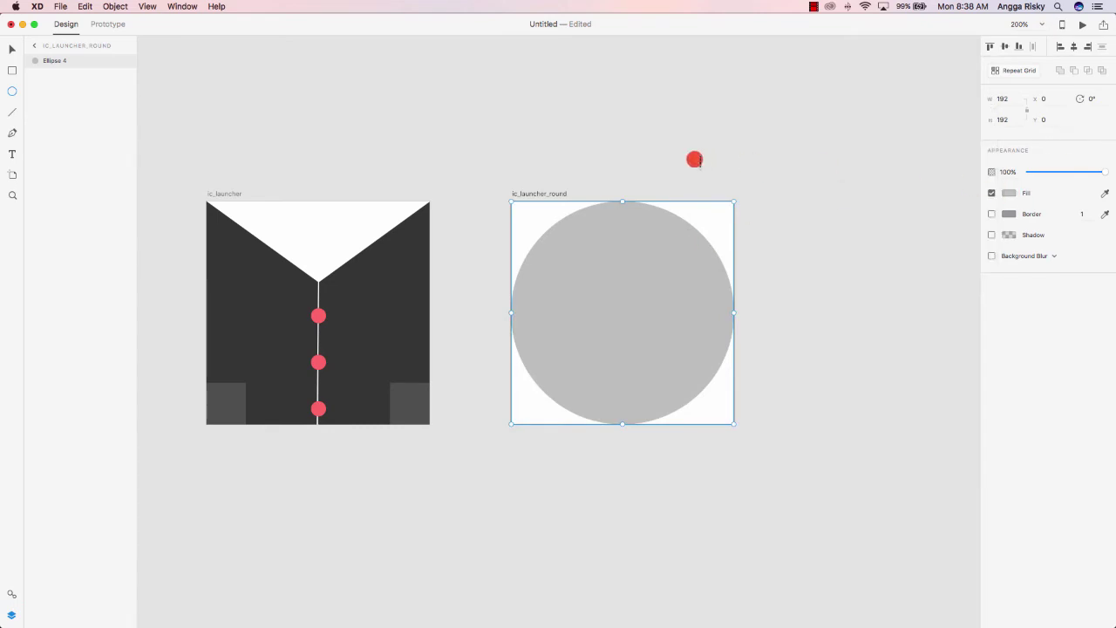
click(309, 83)
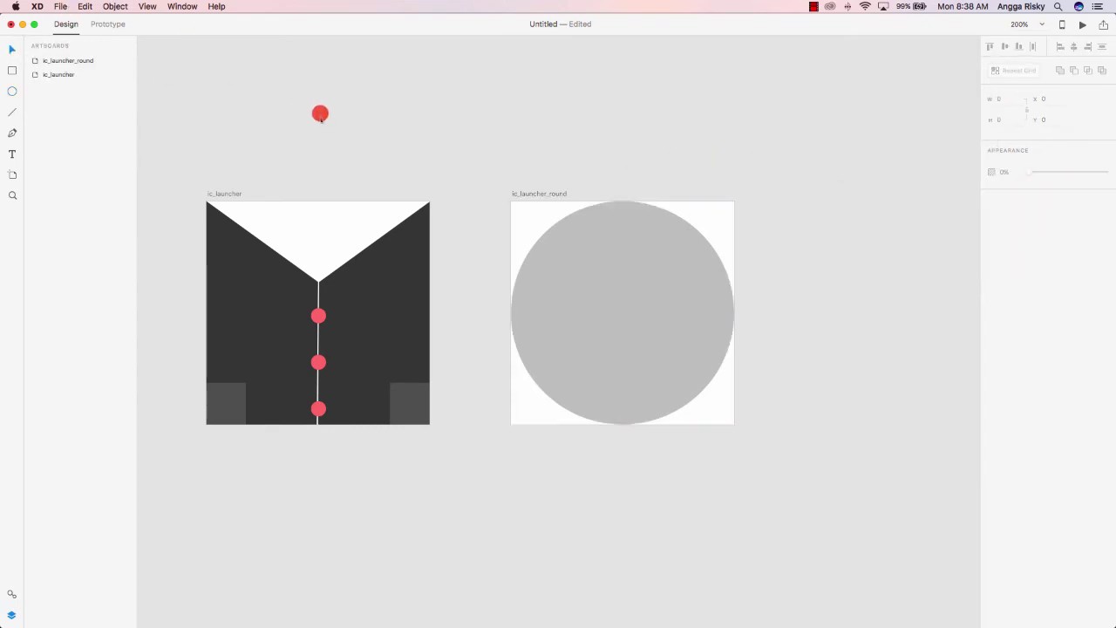
Step: Group all layers of the ic_launcher artboard, from the background rectangle to the pockets, and name the group content
click(237, 252)
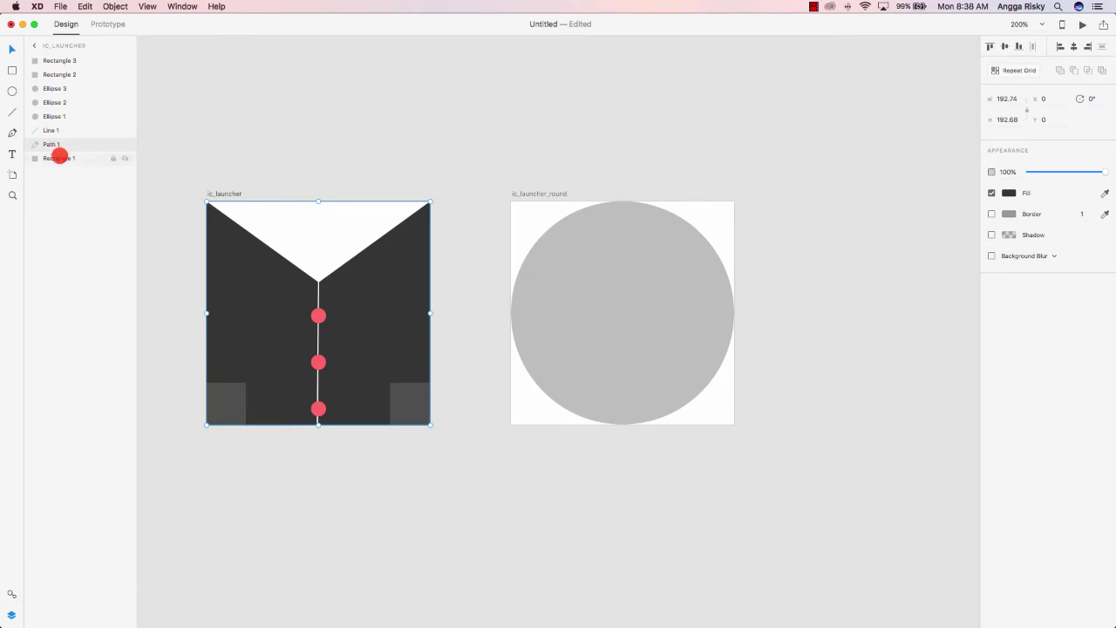
click(57, 157)
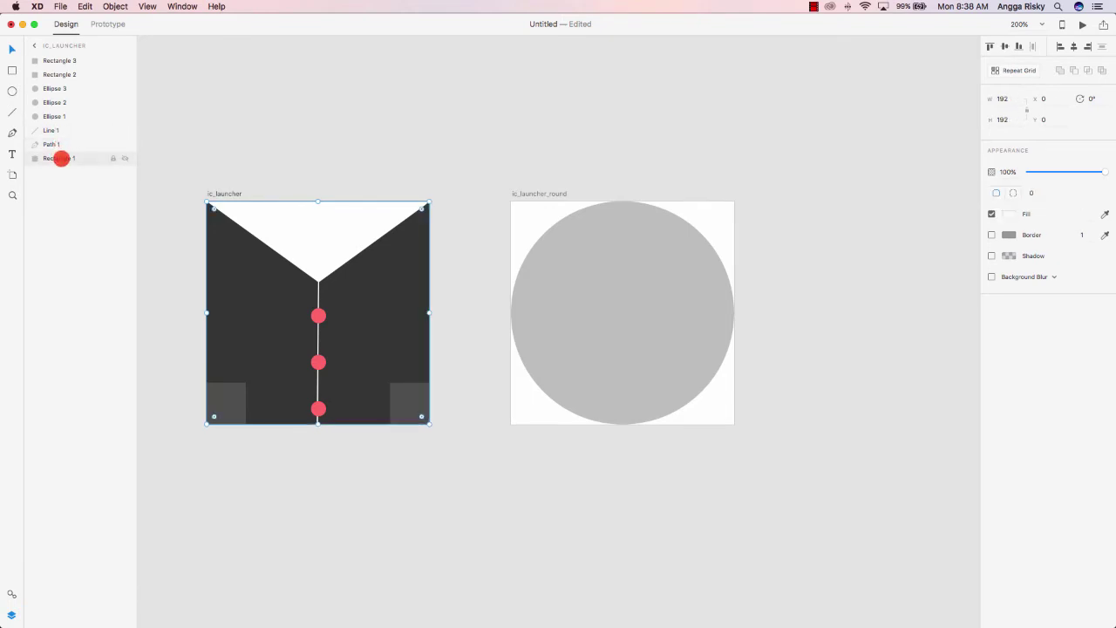
shift+click(61, 60)
key(super+g)
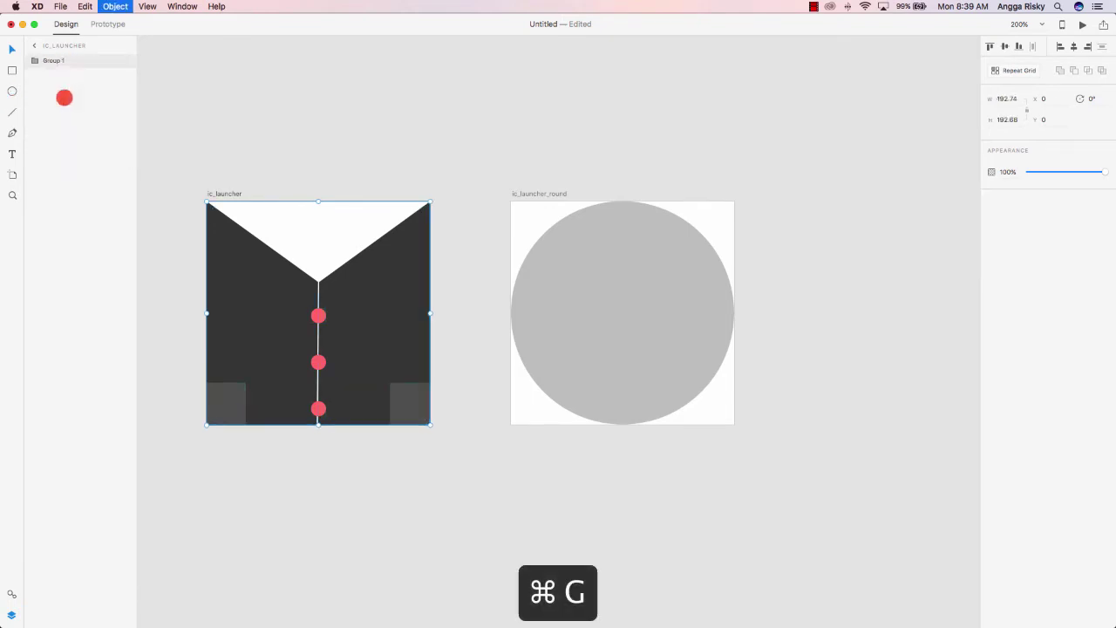
double_click(58, 61)
text(digan)
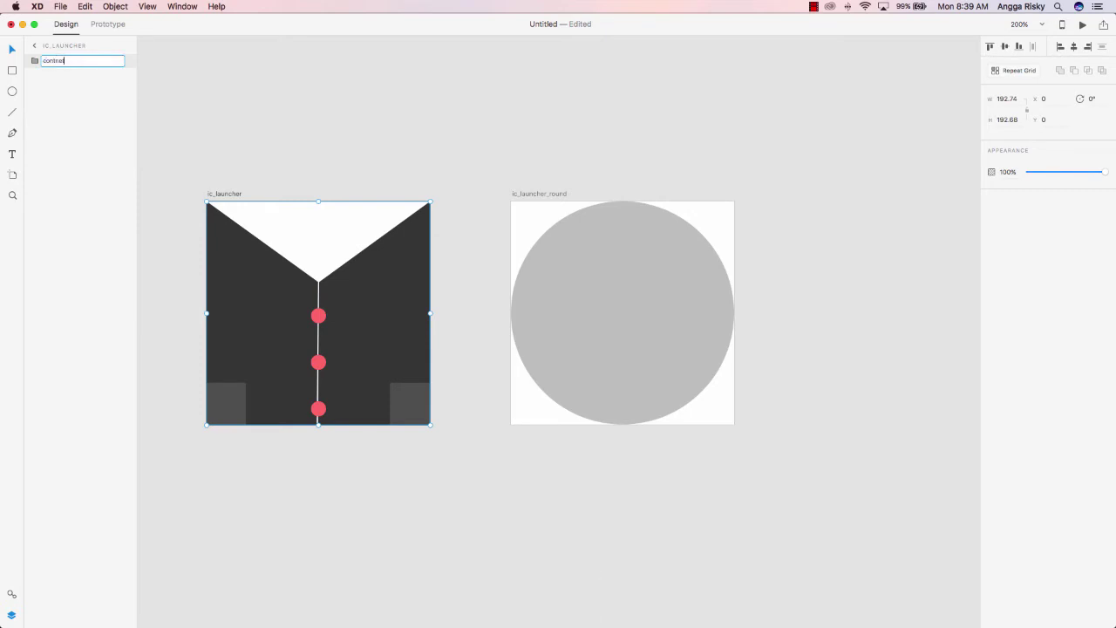
text(ontent)
key(Return)
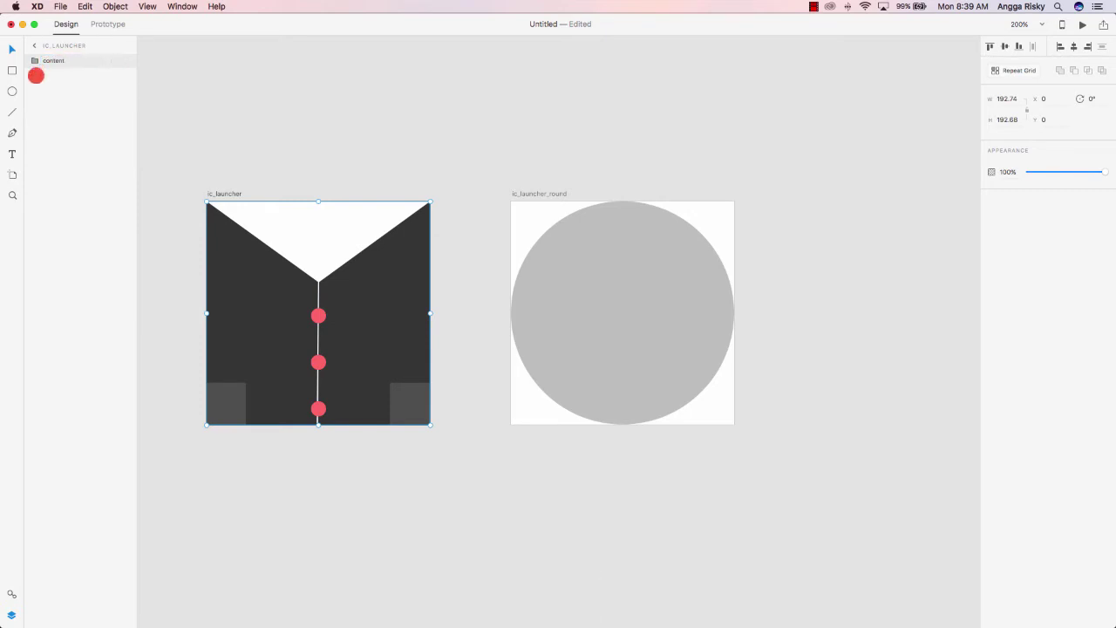
Step: Paste a copy of ic_launcher's content group over the circle in the ic_launcher_round artboard
key(super+c)
click(643, 247)
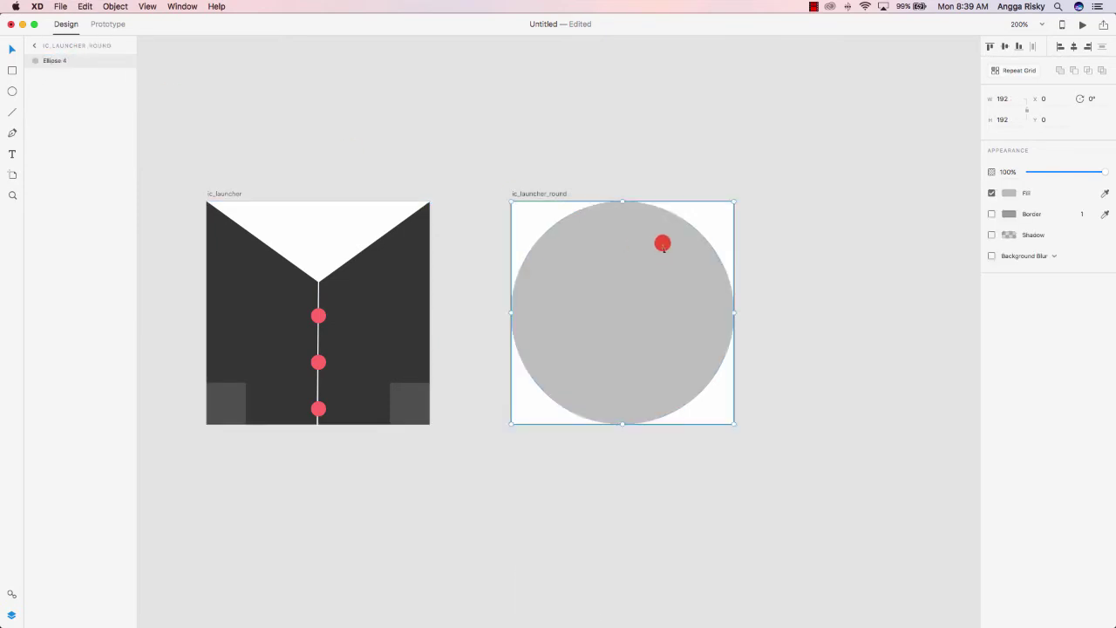
key(super+v)
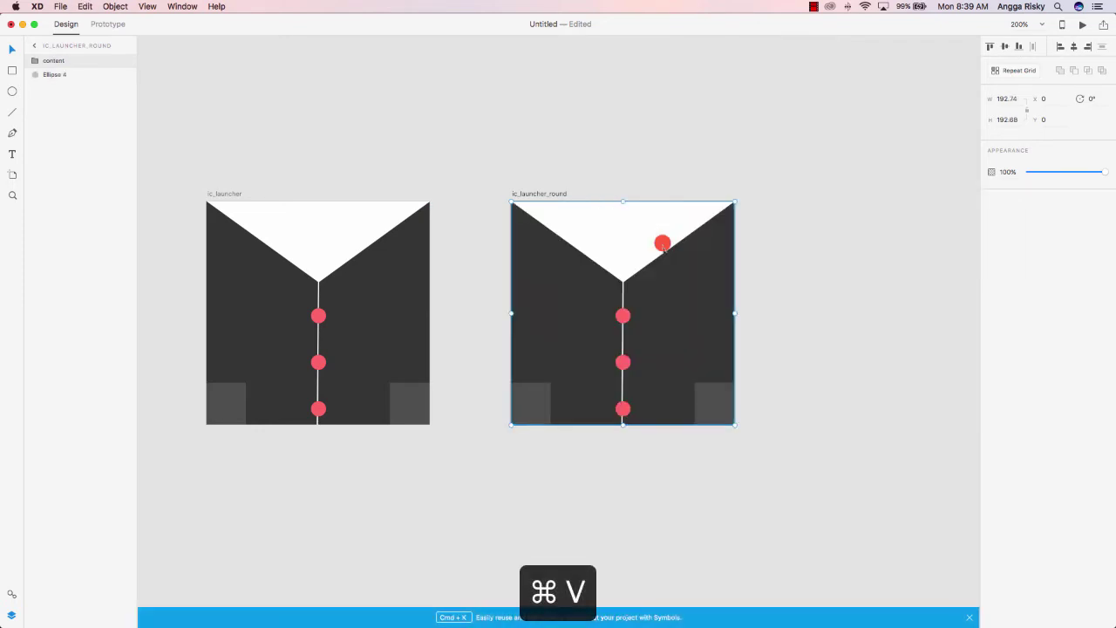
Step: Check the commands available for the circle and pasted content layers, and delete the pasted content group from ic_launcher_round
click(59, 75)
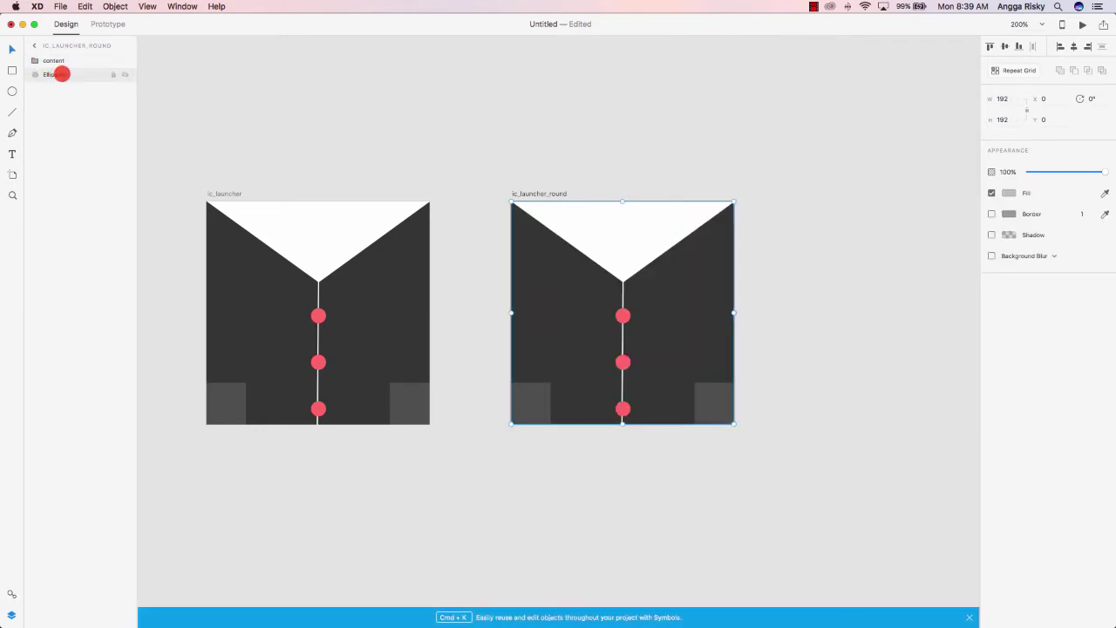
right_click(83, 75)
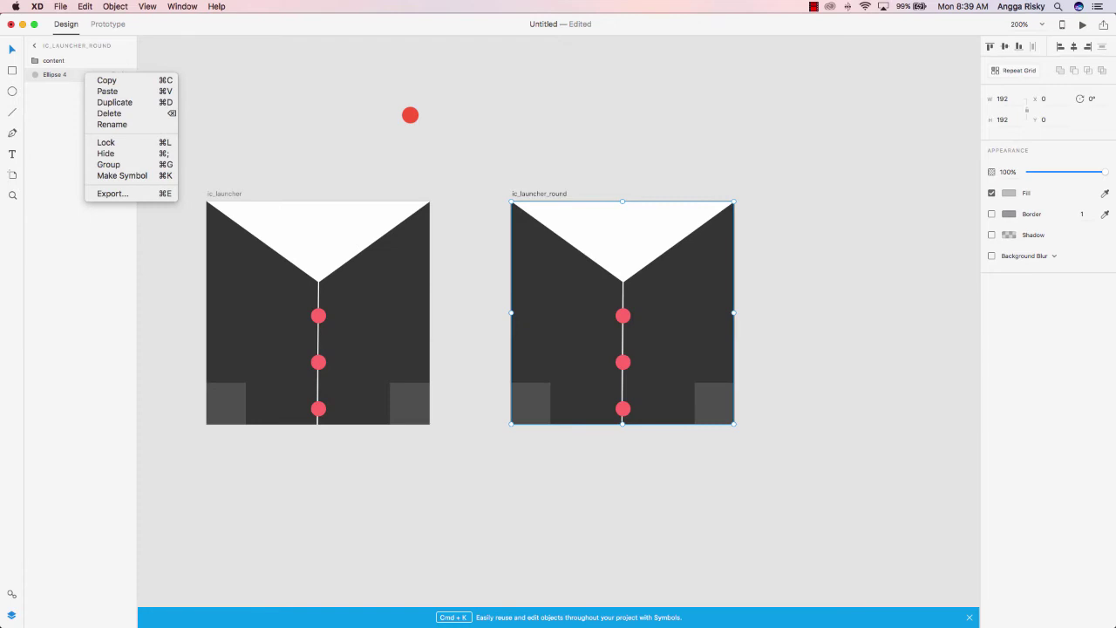
key(Escape)
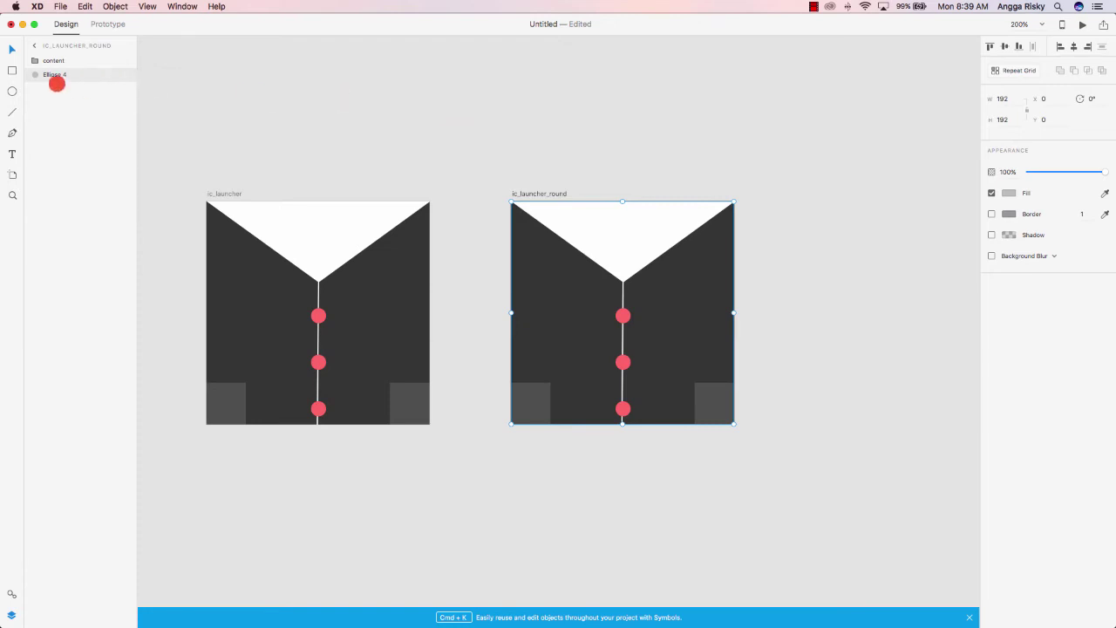
click(57, 60)
right_click(59, 61)
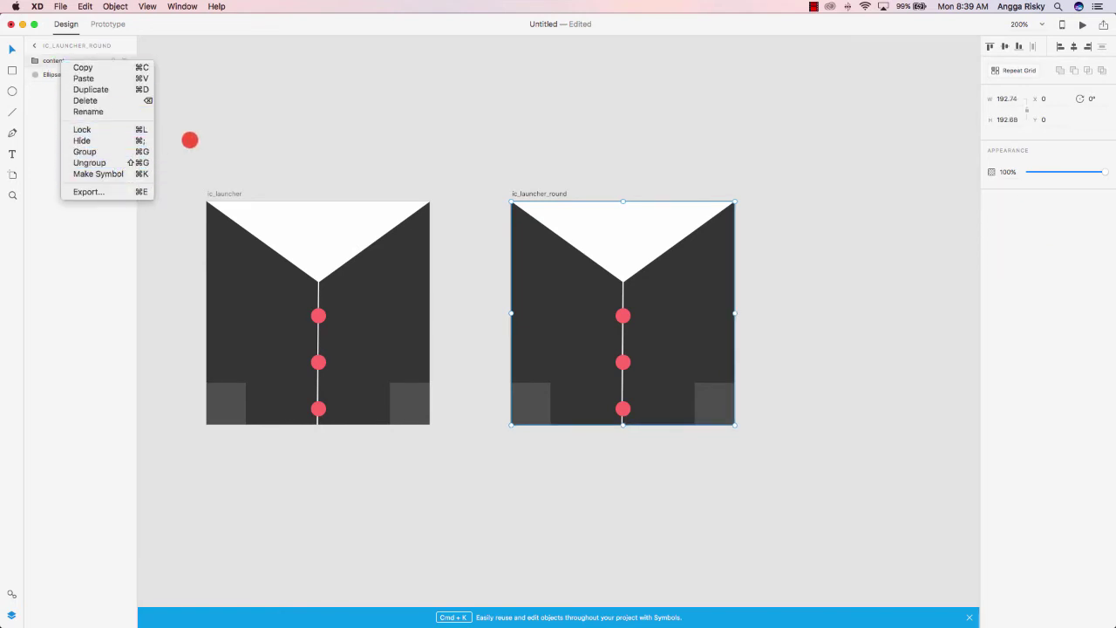
click(190, 139)
click(72, 74)
right_click(71, 74)
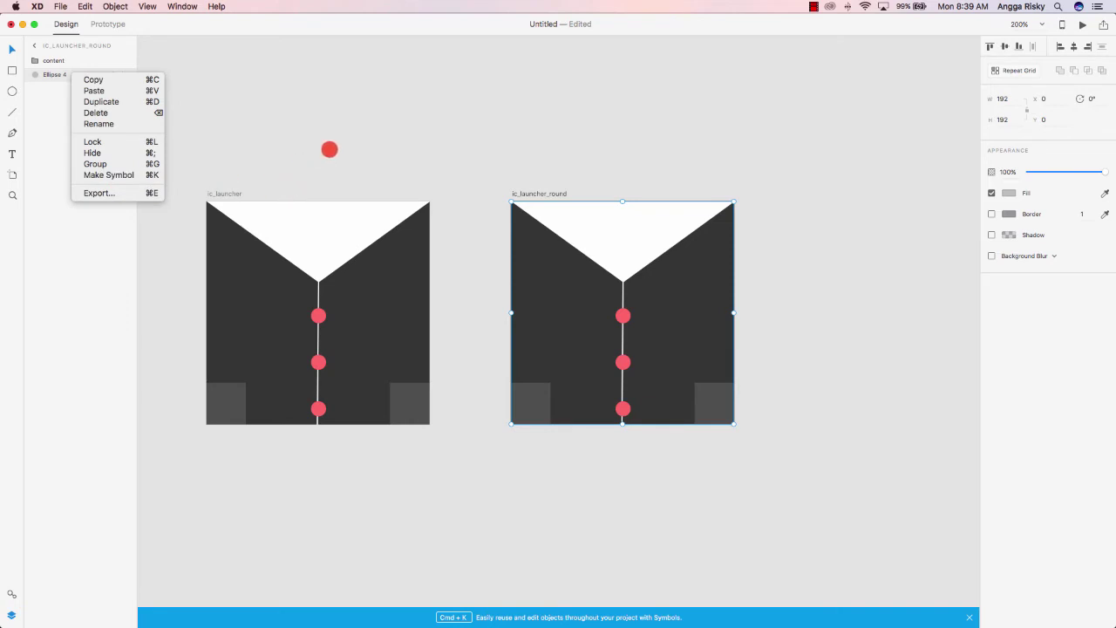
click(329, 149)
click(543, 242)
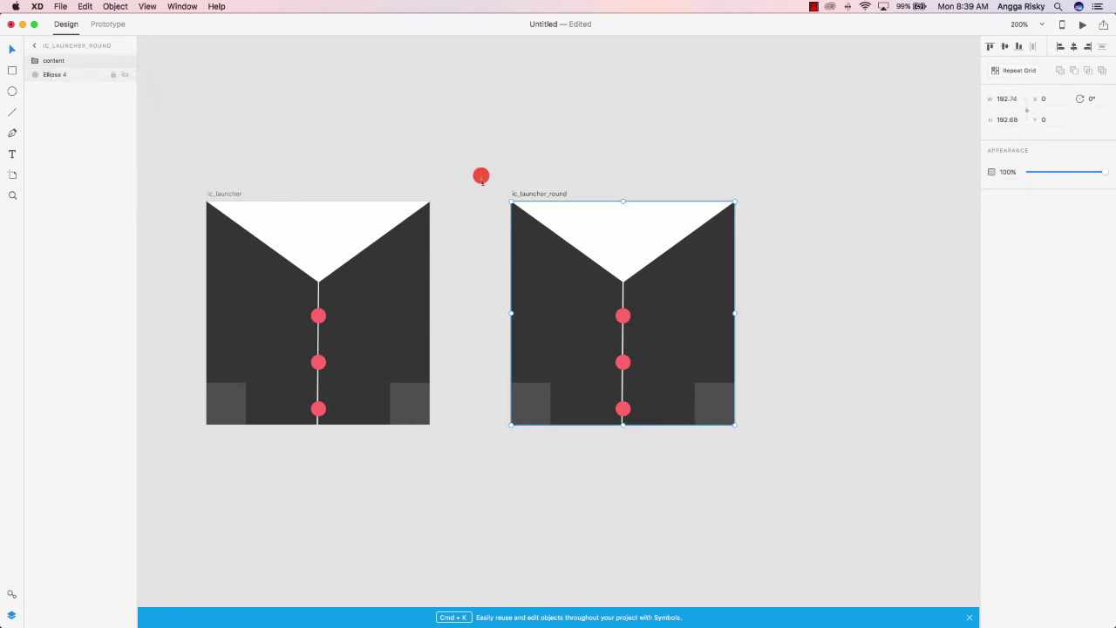
key(Delete)
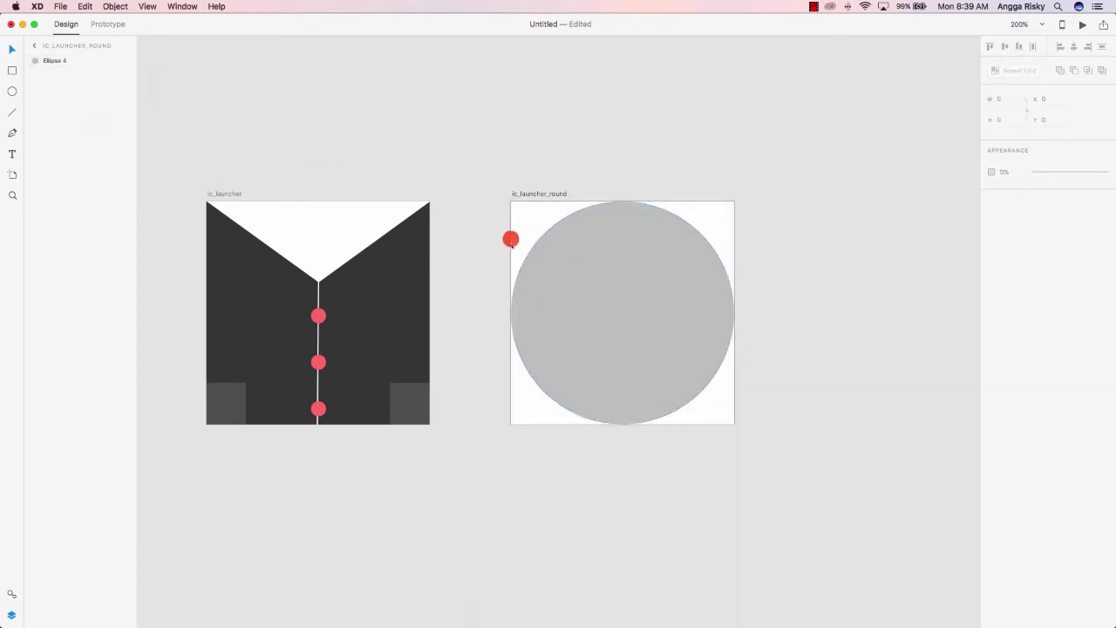
Step: Draw a 96-high vertical line from the circle's centre to its bottom edge in ic_launcher_round and colour its border white, #FFFFFF
click(596, 242)
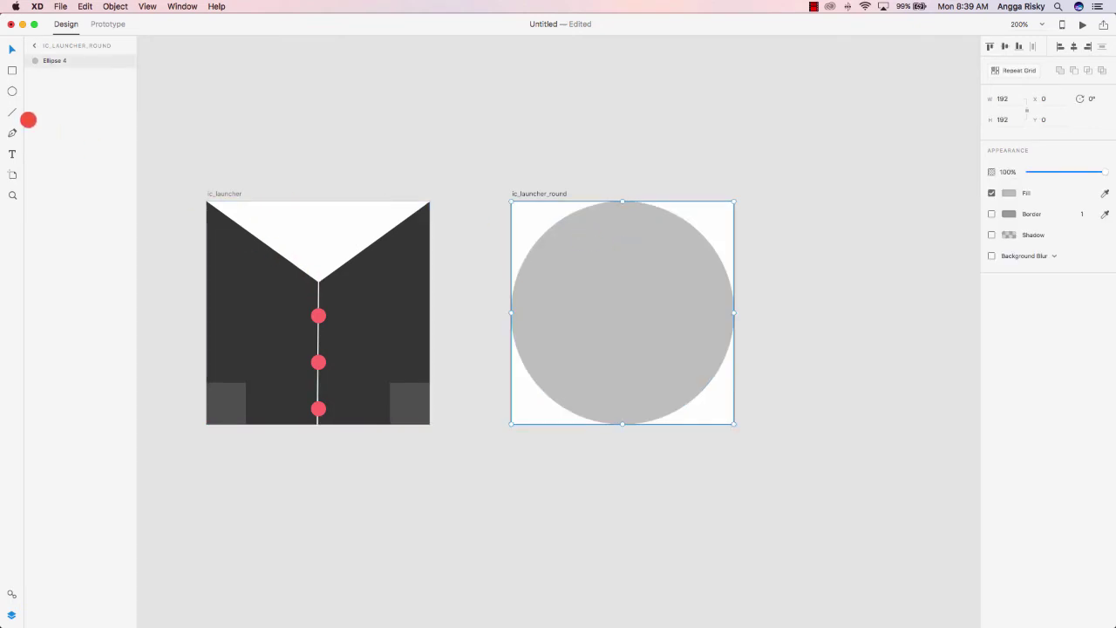
click(11, 113)
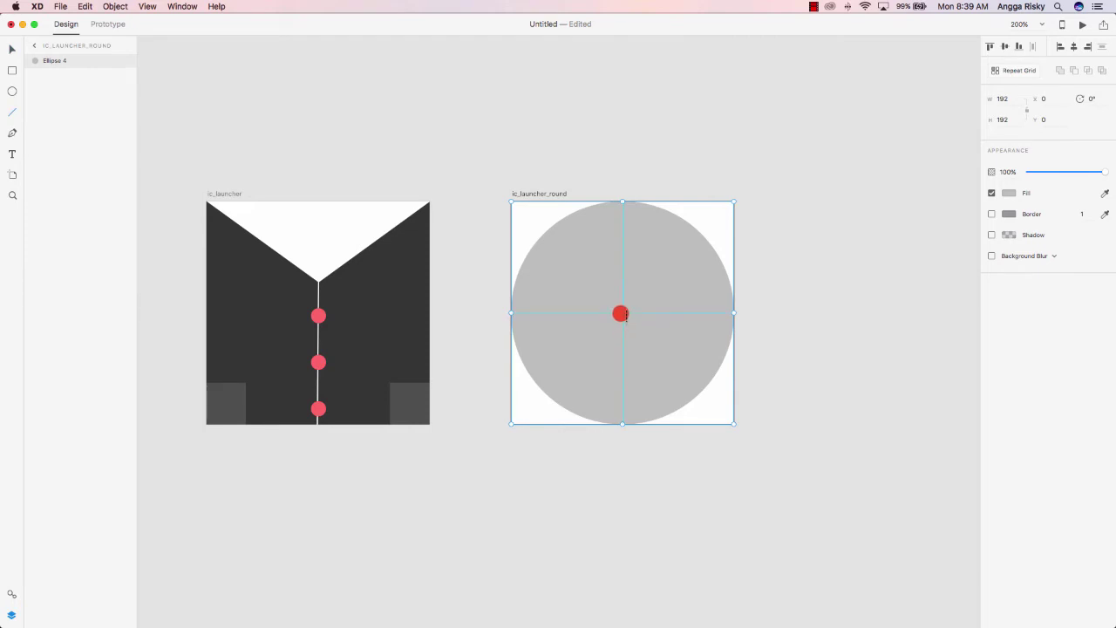
drag(622, 313, 625, 424)
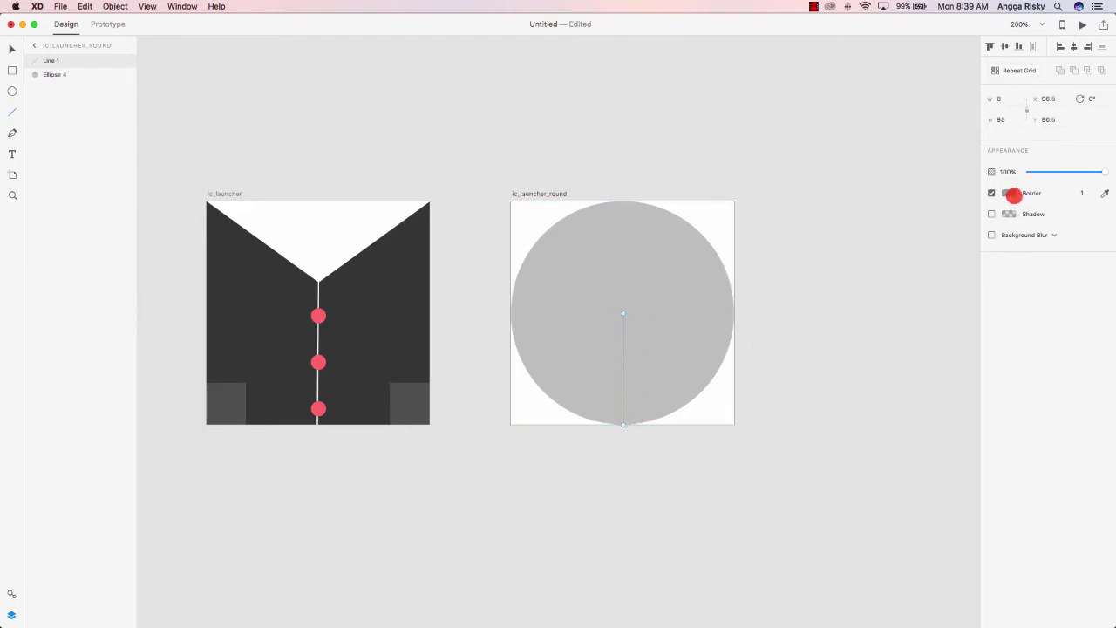
click(1012, 194)
drag(907, 149, 878, 127)
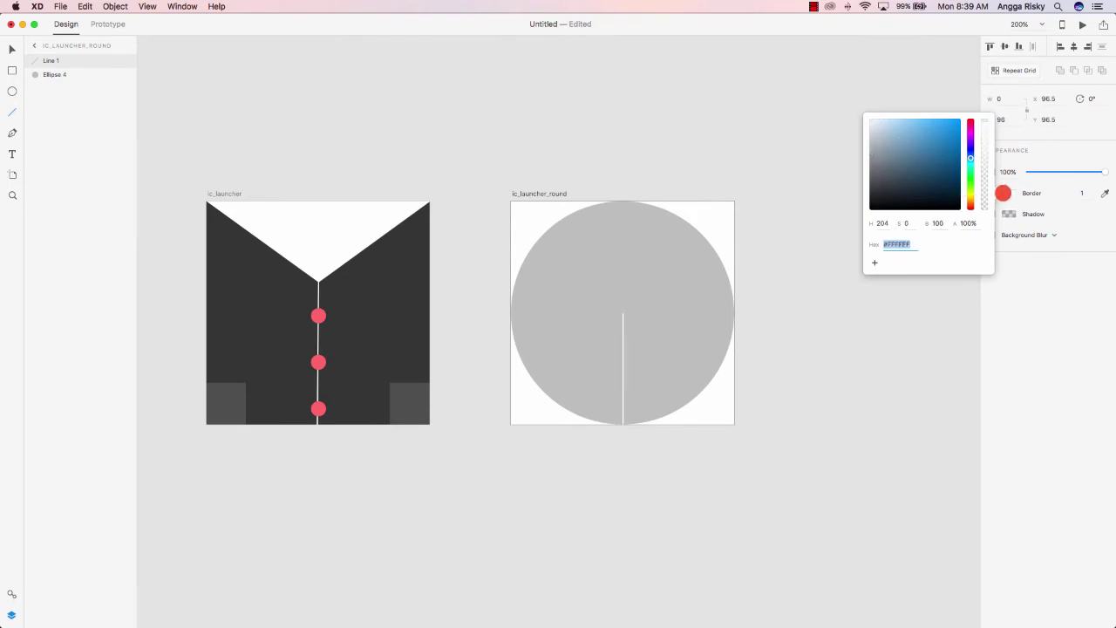
click(1012, 193)
click(53, 61)
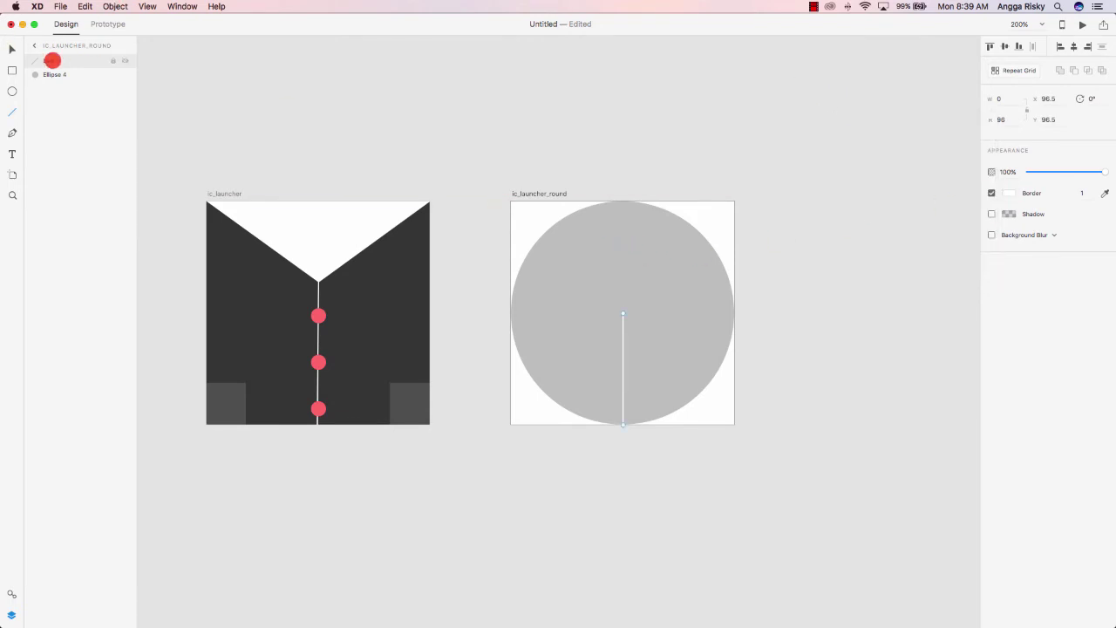
Step: Fill the ic_launcher_round circle with the dark shirt colour sampled from ic_launcher
click(12, 49)
click(558, 287)
click(645, 272)
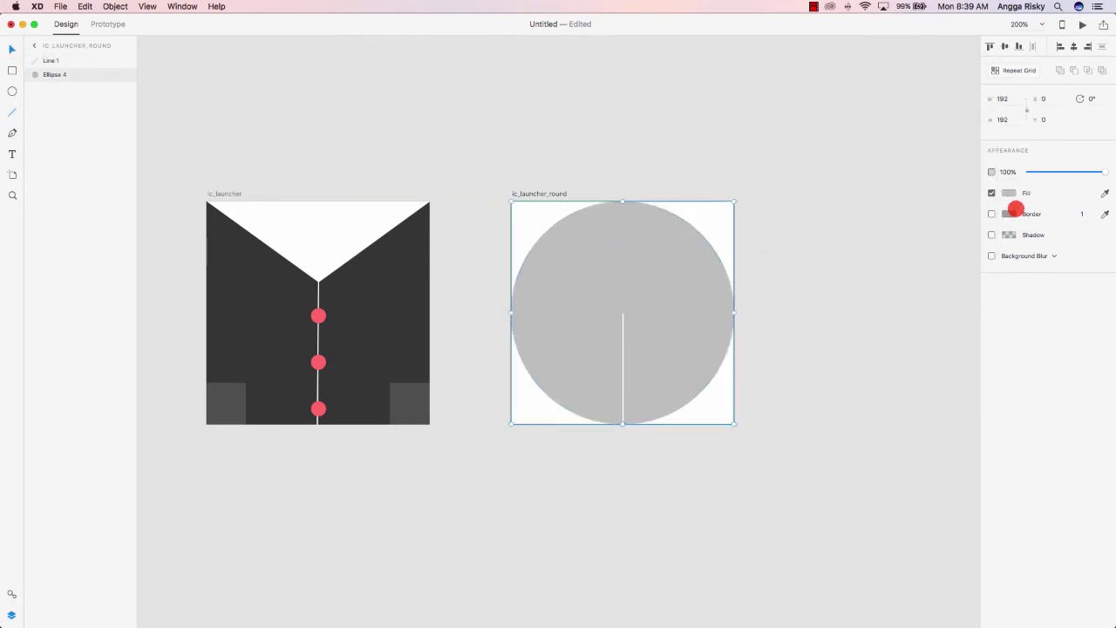
click(1009, 193)
click(1106, 194)
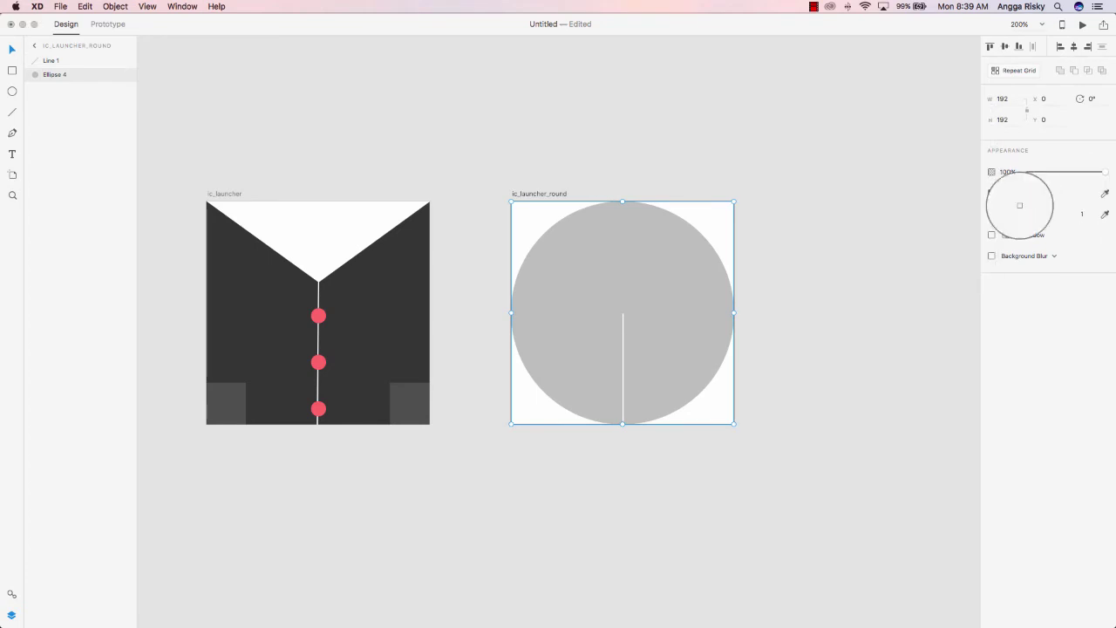
click(363, 301)
click(822, 280)
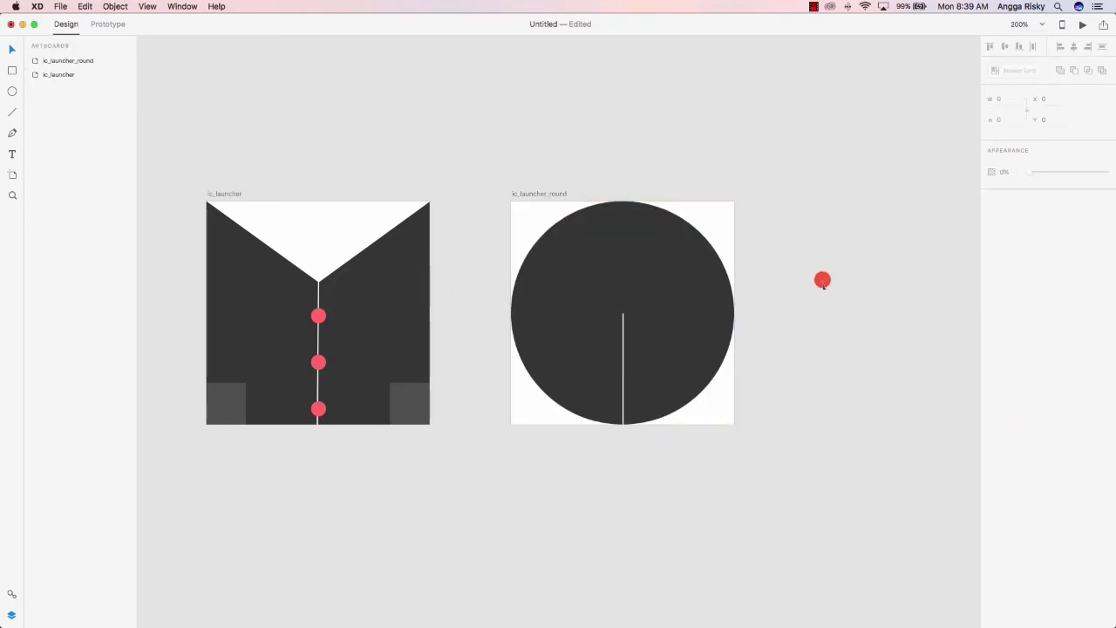
Step: Draw a V-shaped collar path from the circle's upper-left edge through its centre to its upper-right edge, and undo the curved closing segment
click(622, 323)
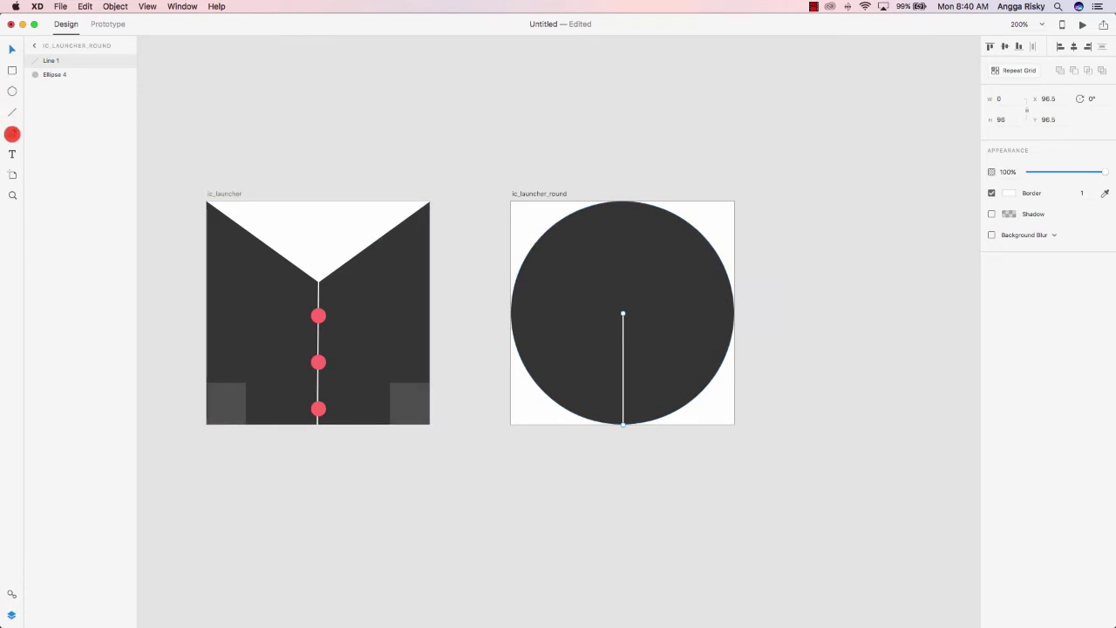
click(12, 134)
click(592, 280)
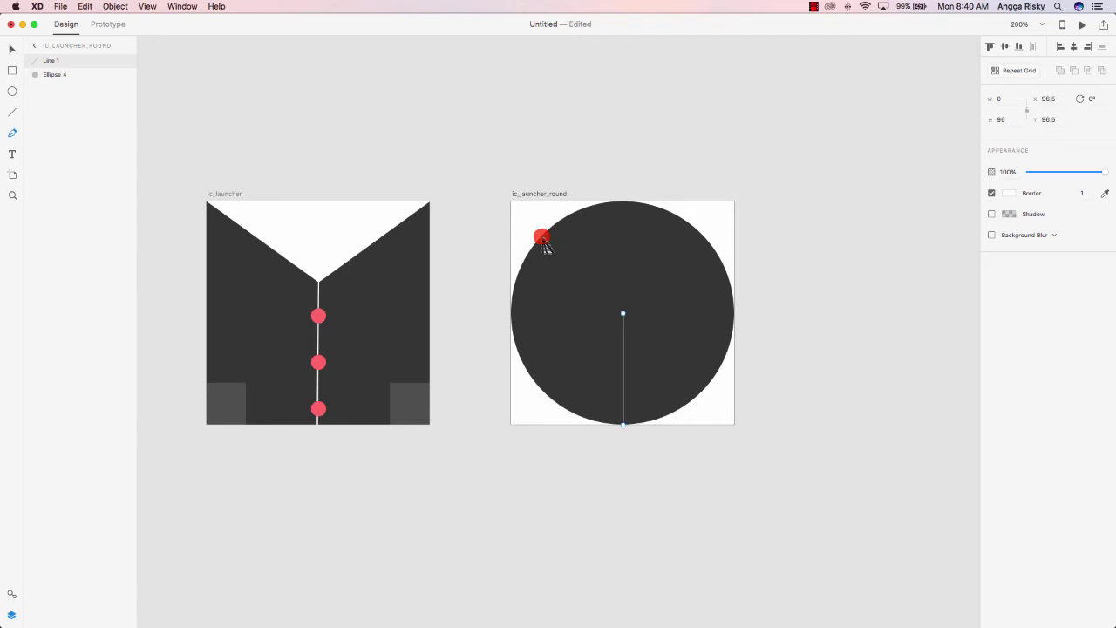
click(541, 237)
click(623, 314)
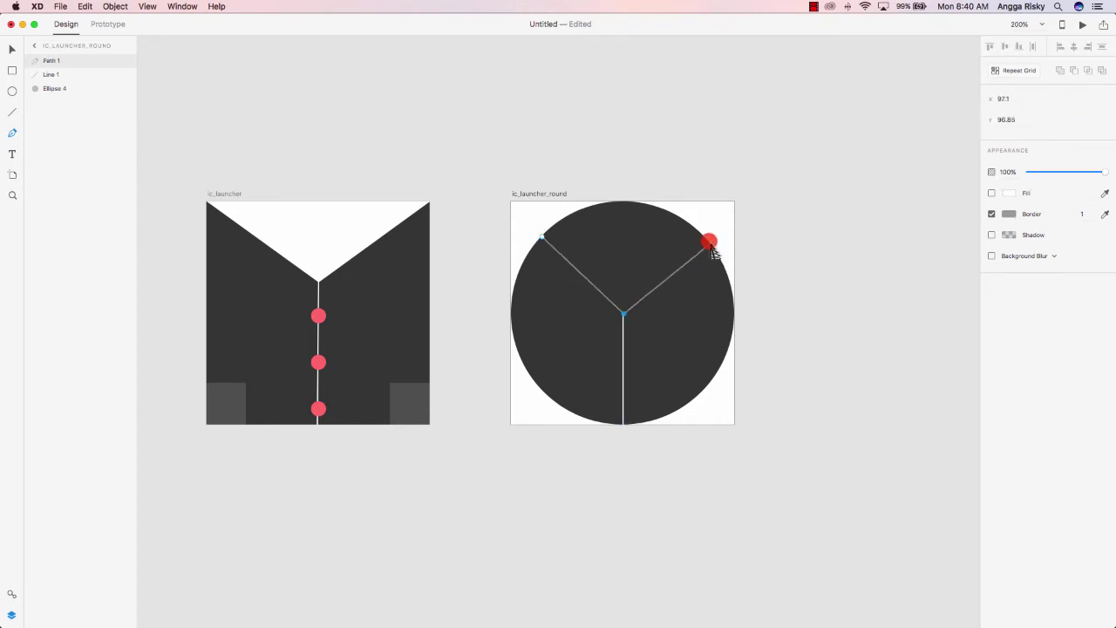
click(703, 239)
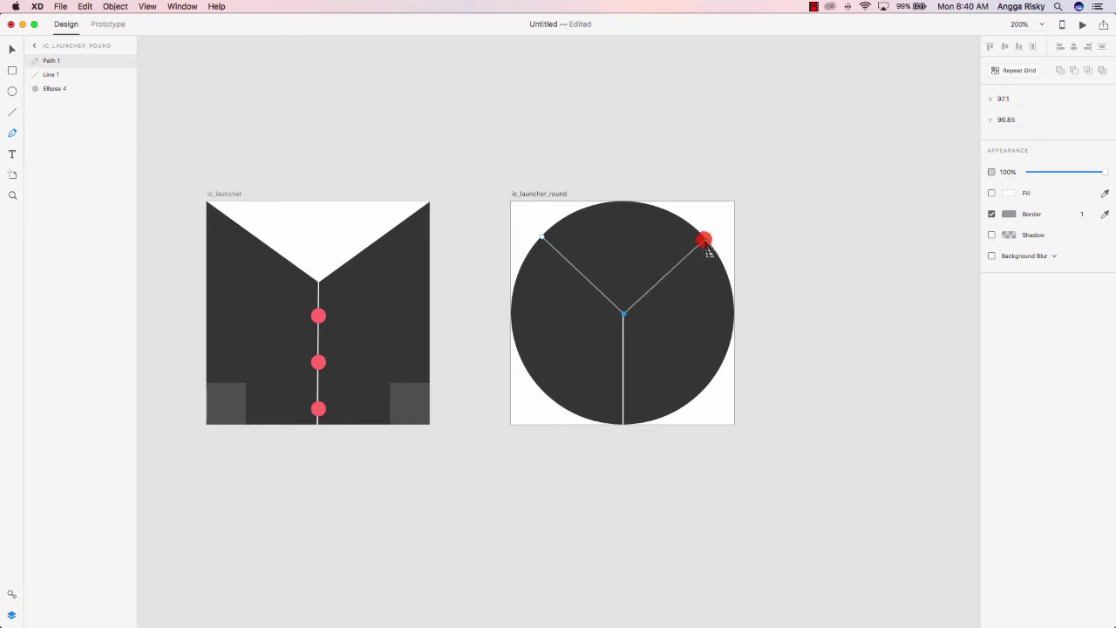
click(540, 238)
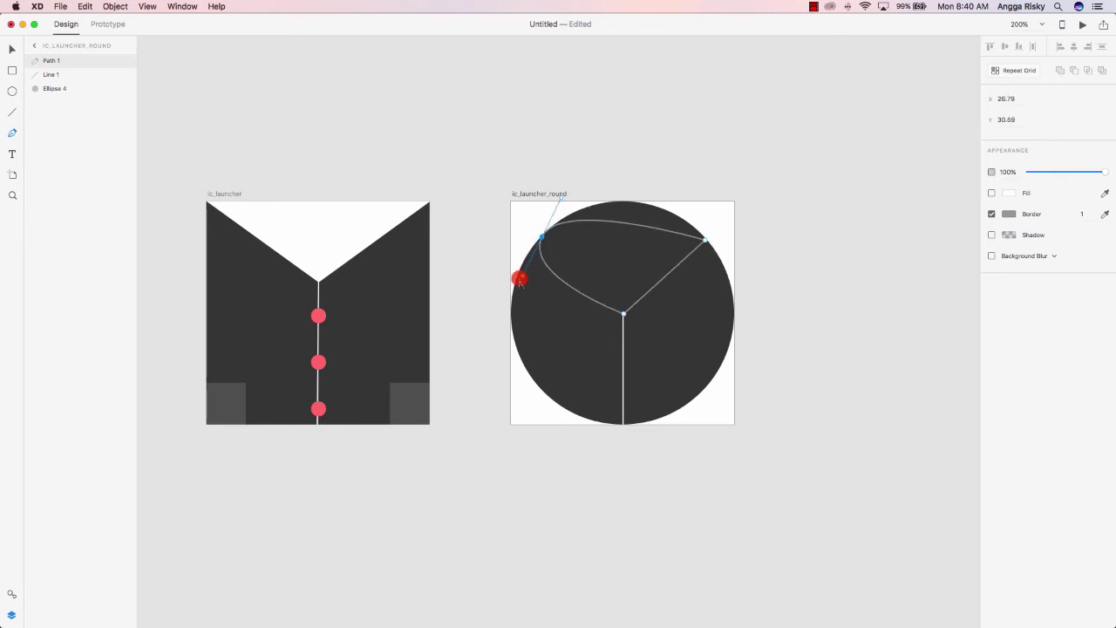
key(super+z)
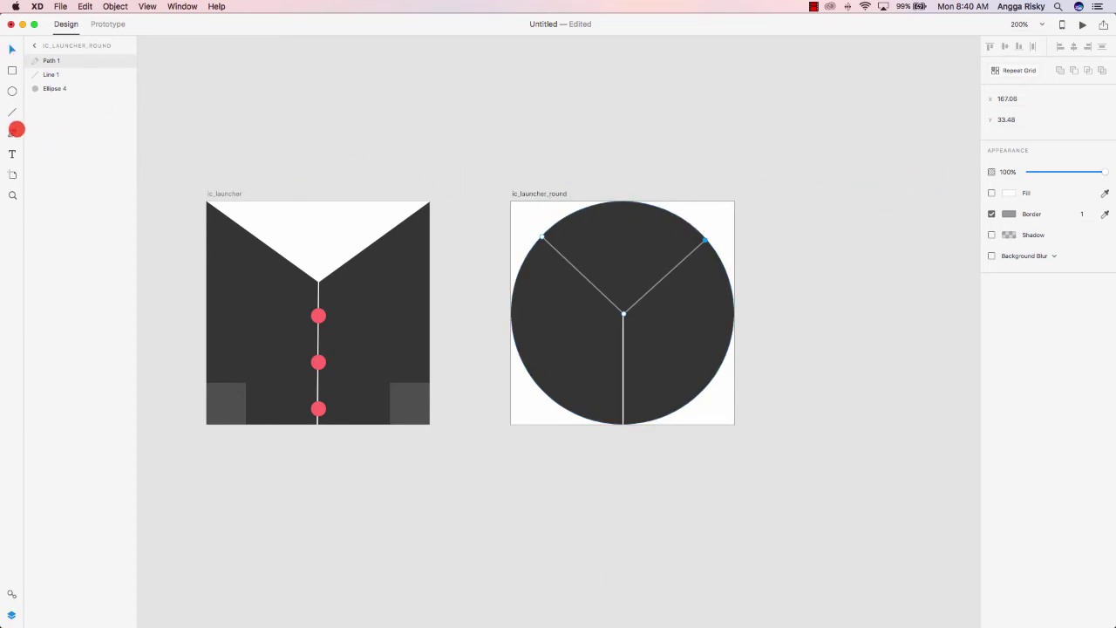
Step: Close the collar path as a triangle with a level top edge, filled white and without a border
click(13, 132)
click(705, 239)
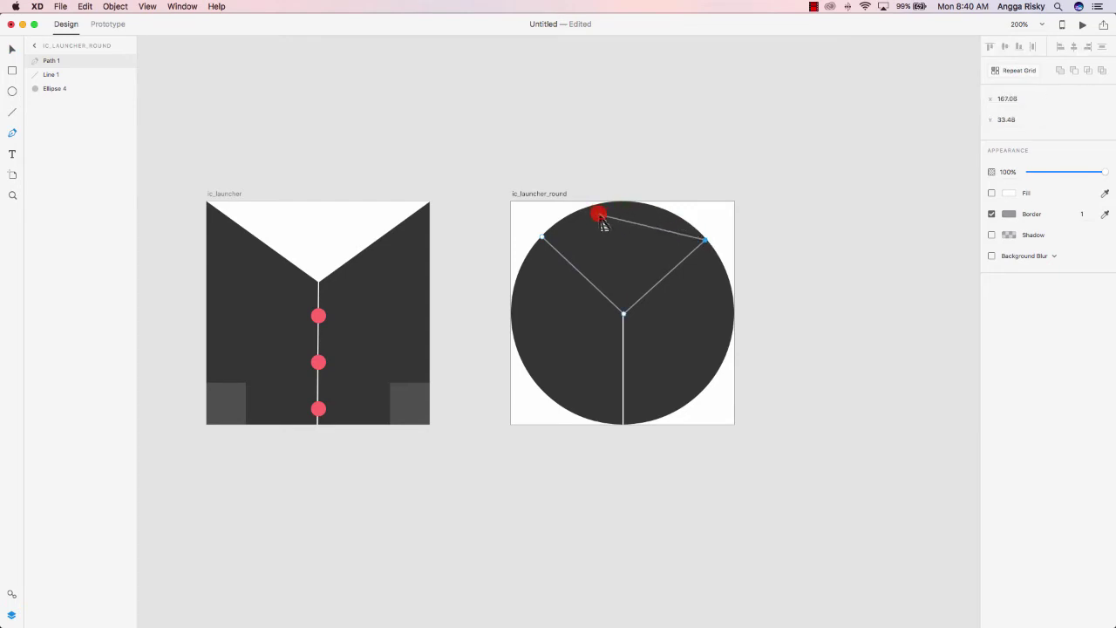
click(544, 237)
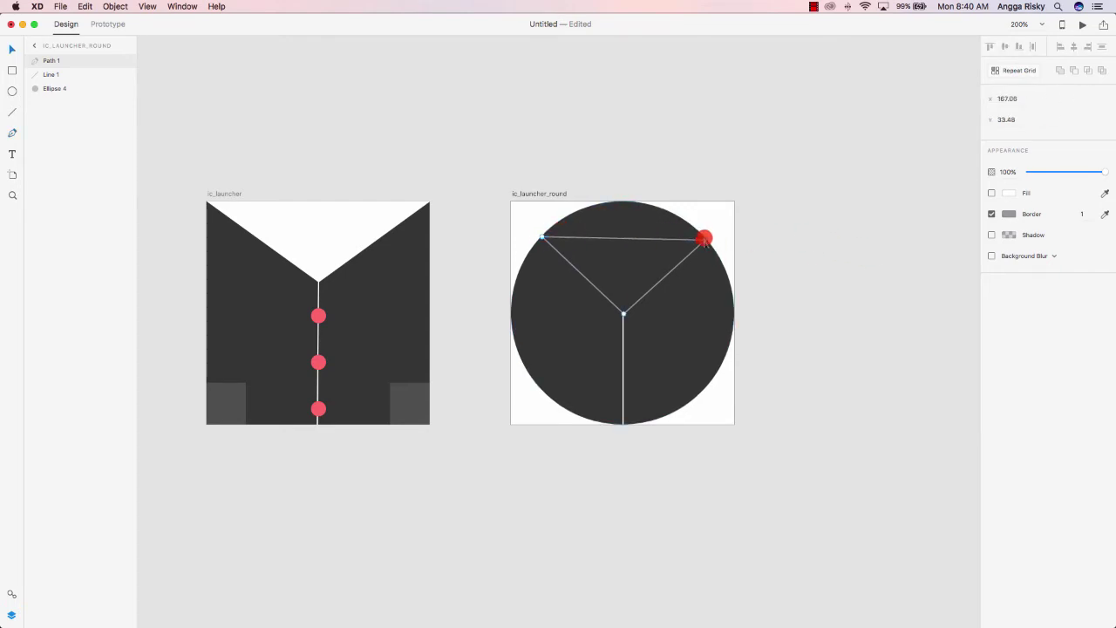
drag(705, 241, 704, 236)
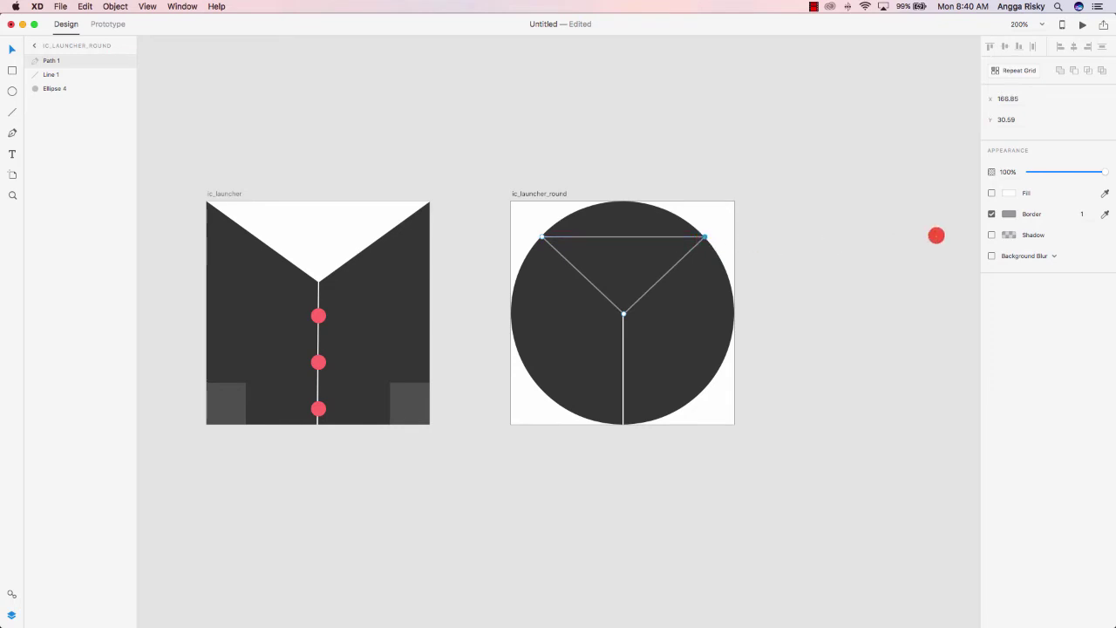
click(992, 193)
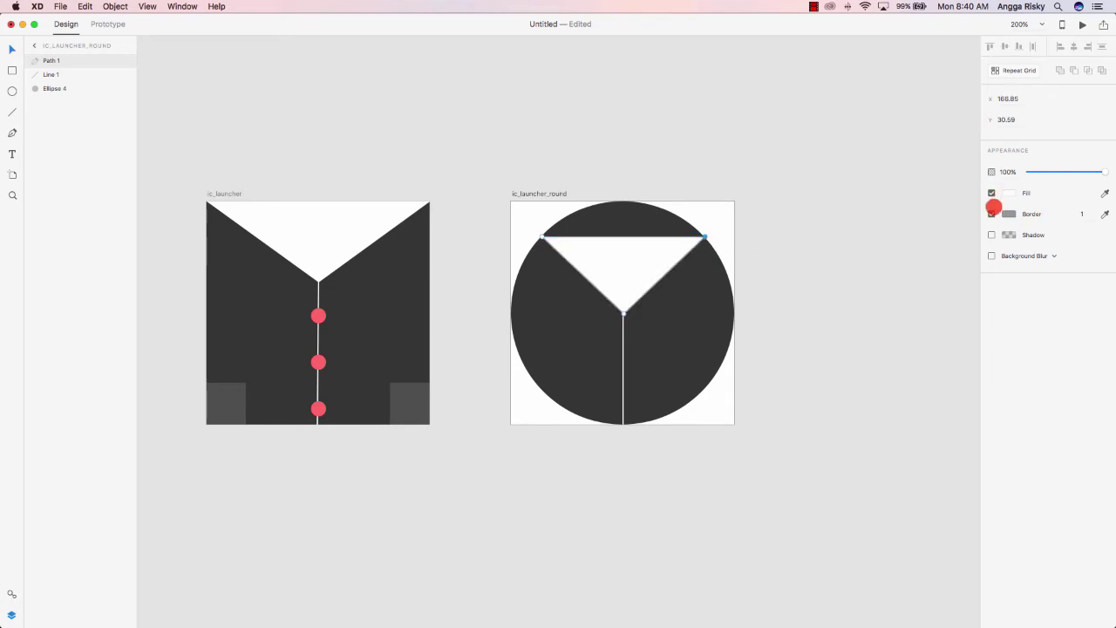
click(991, 214)
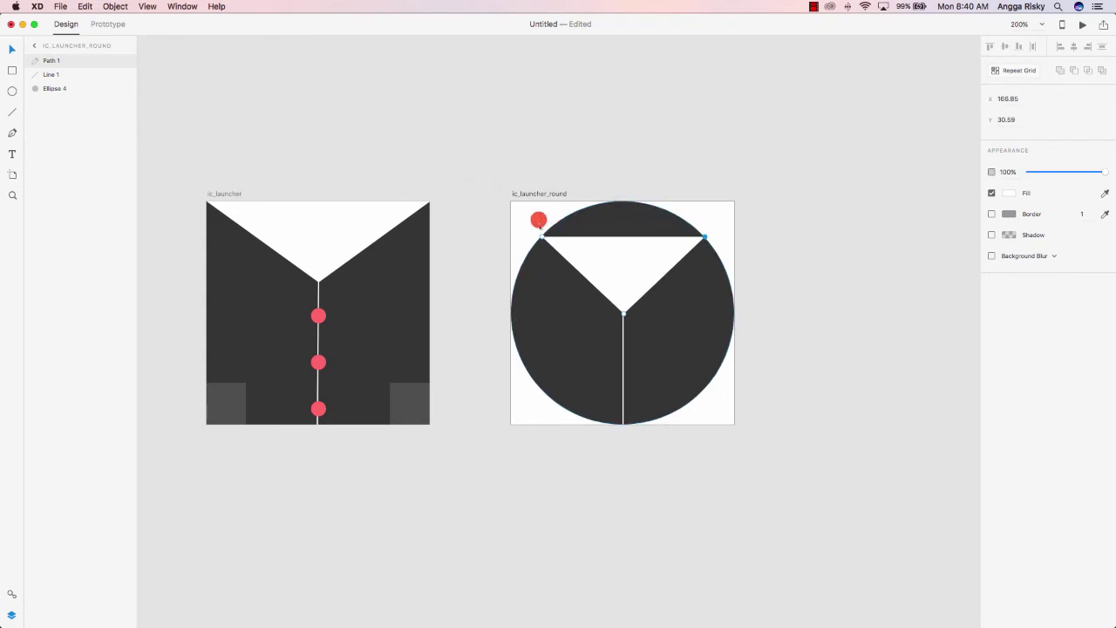
Step: Try to fit the collar's top edge to the circle's outline with two added points, and delete the collar path
drag(620, 237, 620, 201)
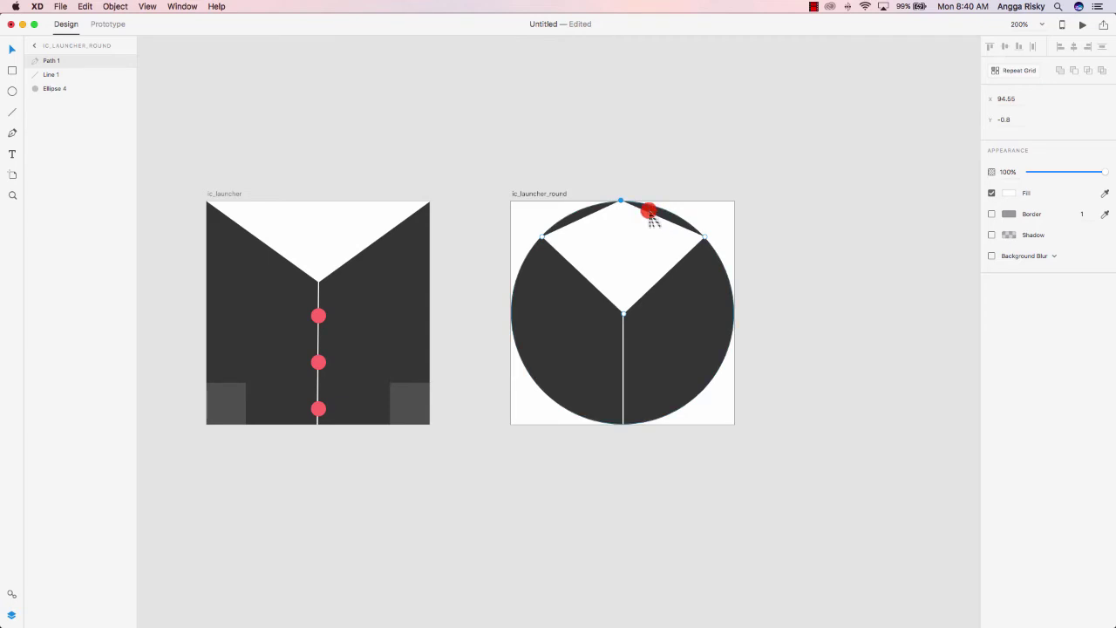
drag(660, 220, 668, 211)
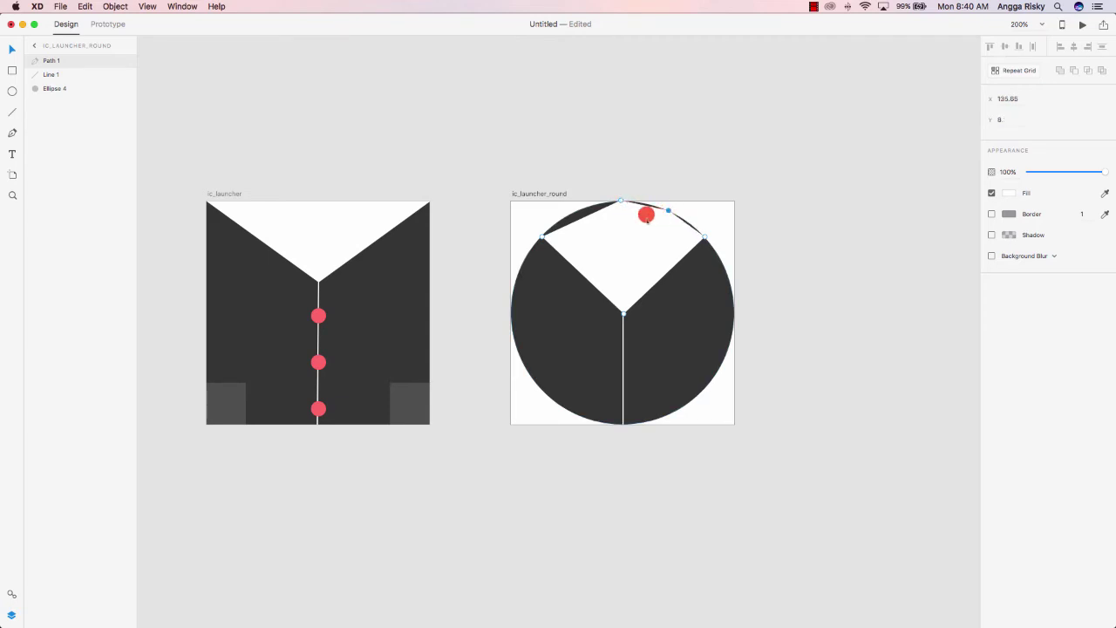
key(Escape)
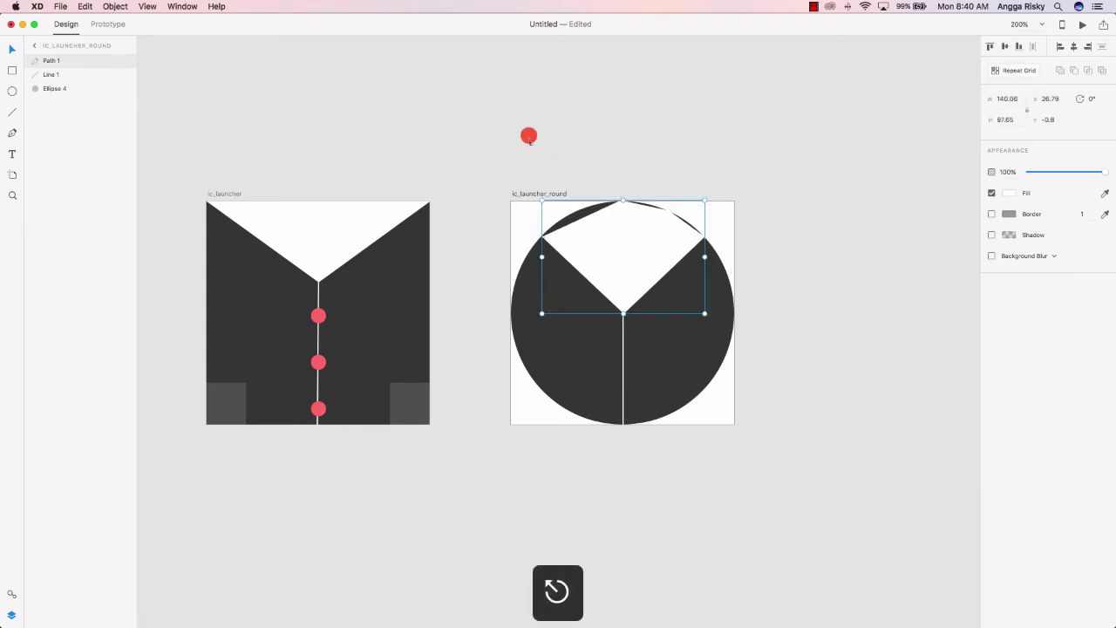
key(Delete)
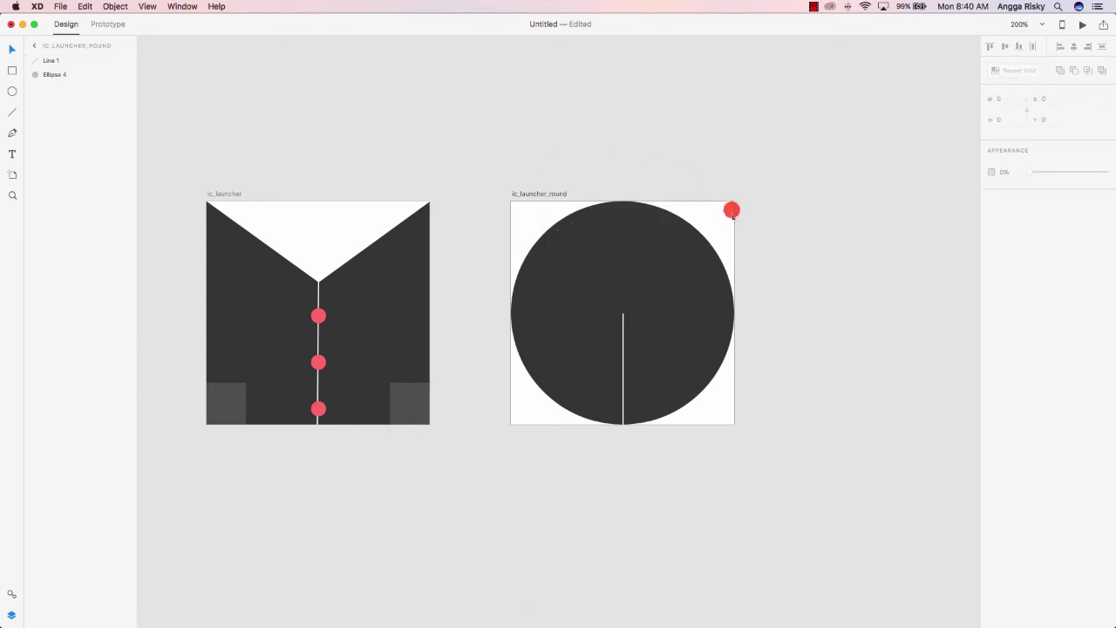
Step: Fill the ic_launcher_round circle with white, #FFFFFF
scroll(708, 213, left, 1)
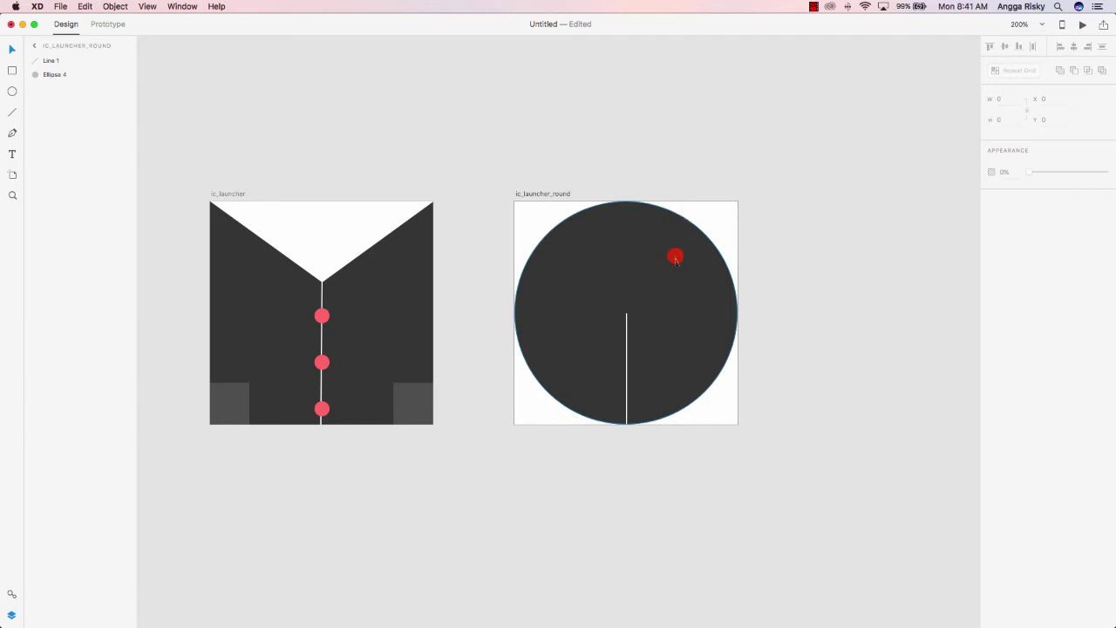
click(676, 258)
click(1008, 193)
drag(911, 158, 797, 87)
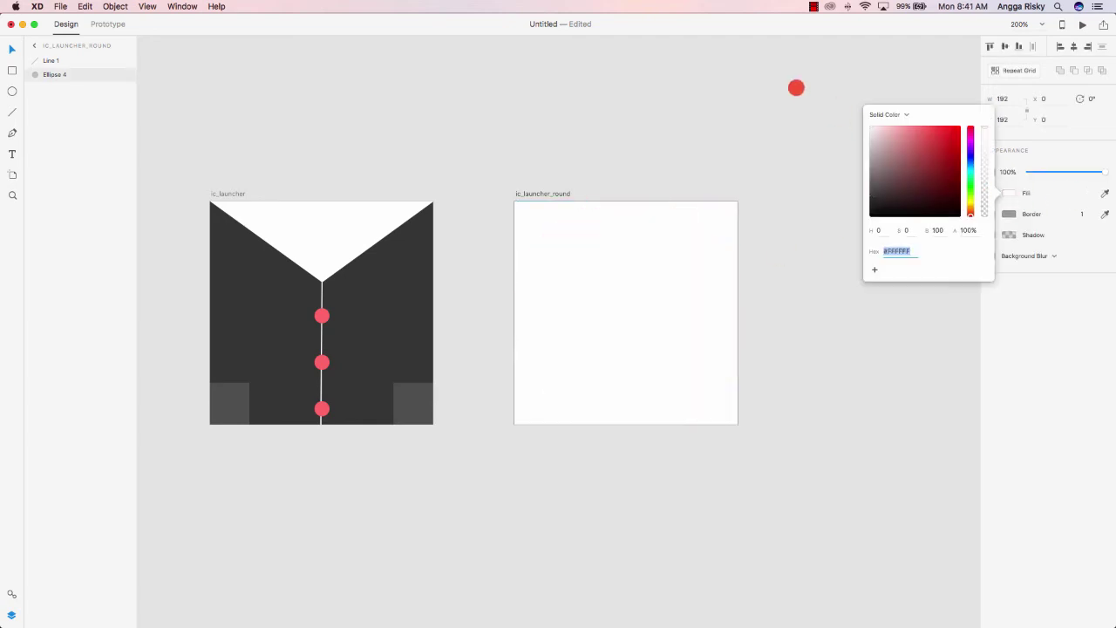
click(1007, 193)
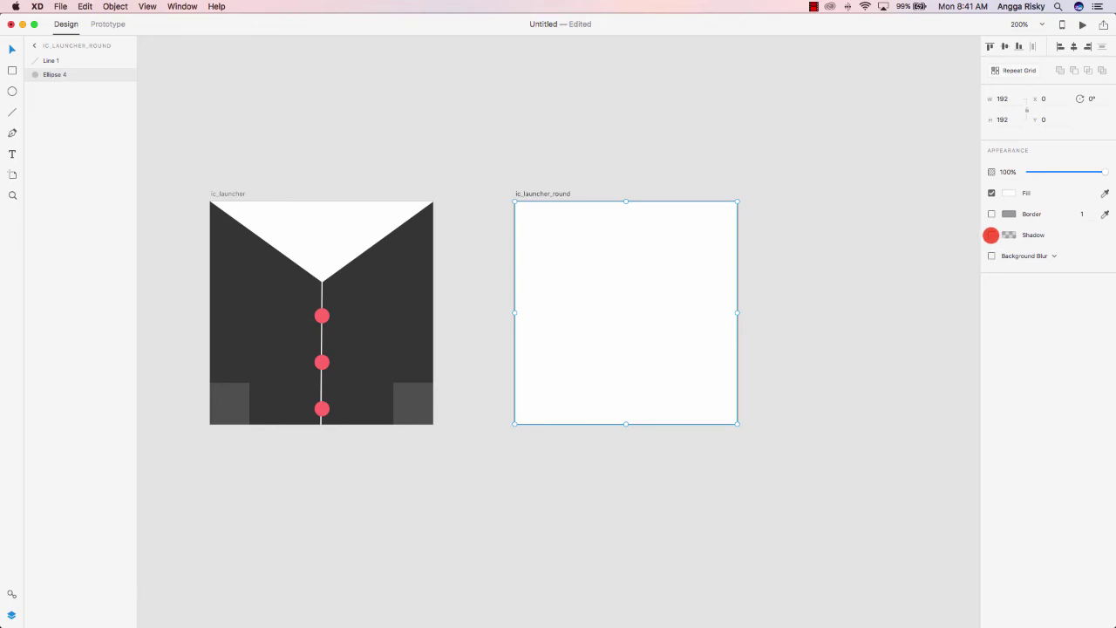
Step: Add a shadow to the ic_launcher_round circle with a vertical offset of 5 and a blur of 6
click(990, 235)
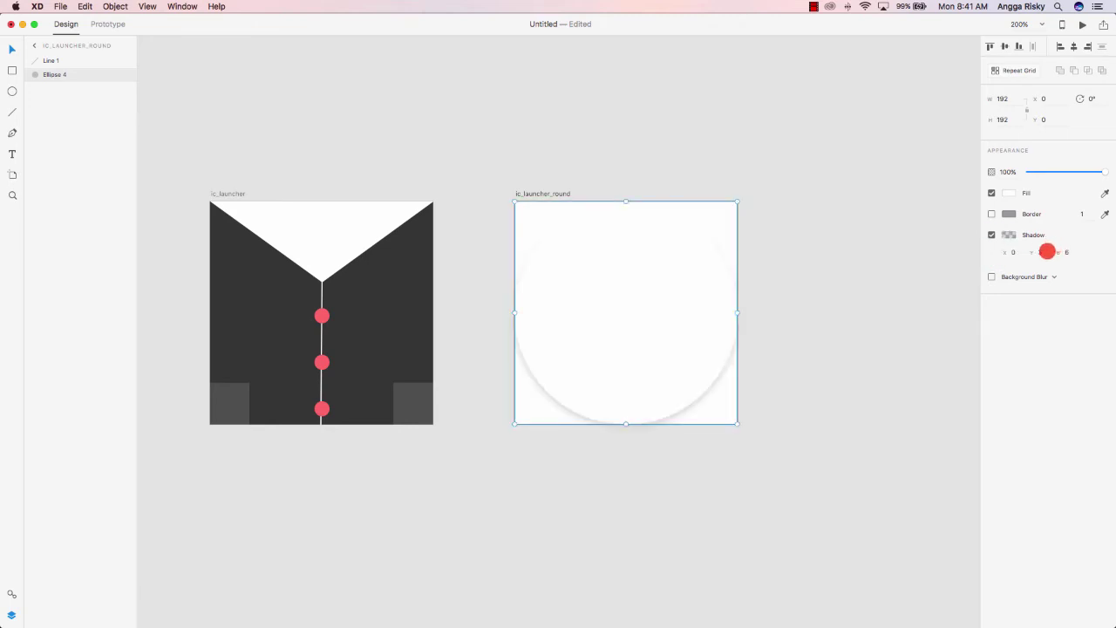
click(1043, 252)
text(2)
key(Return)
click(1032, 252)
drag(1038, 252, 1015, 252)
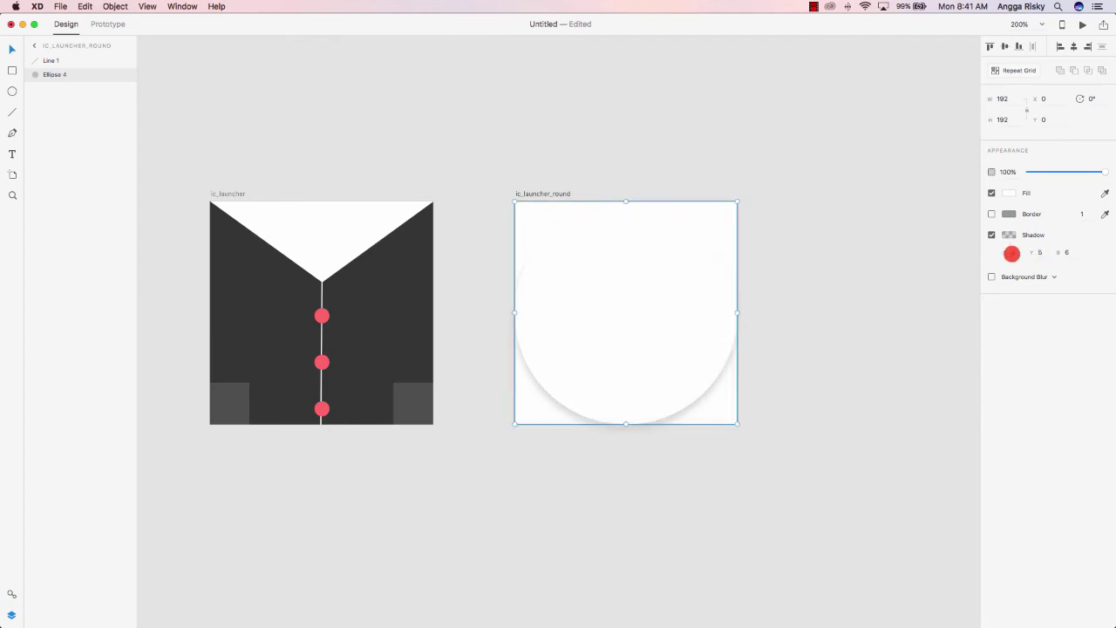
Step: Set the circle's black shadow to 5% opacity
click(1009, 235)
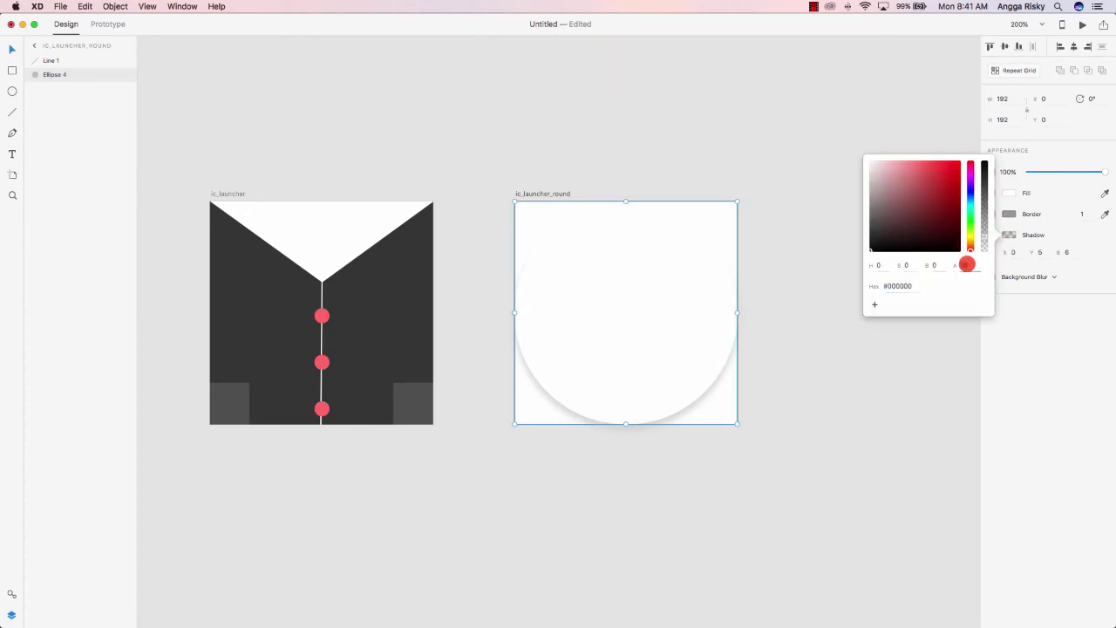
text(5)
key(Return)
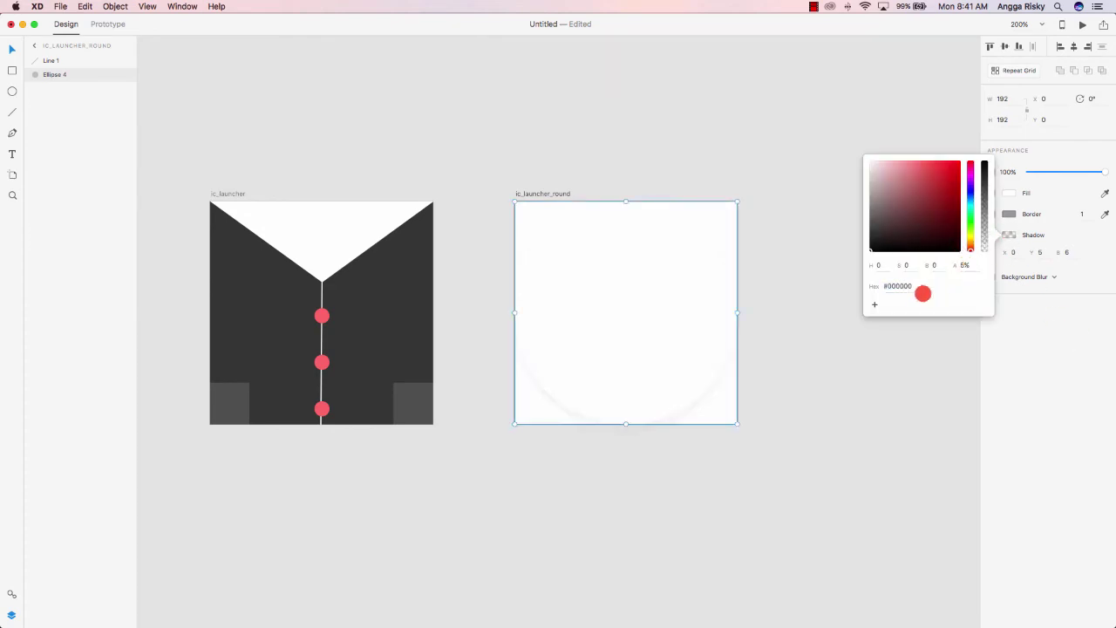
click(860, 330)
click(658, 322)
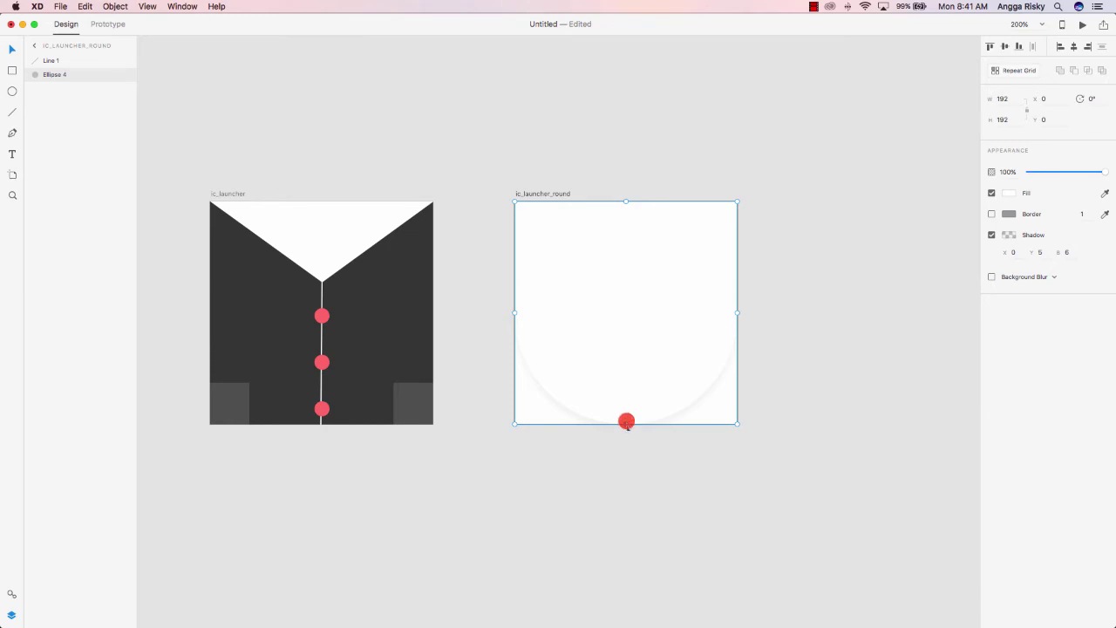
Step: Shrink the ic_launcher_round circle to about 183 × 185 and place it at X 5, Y 1
mouse_move(627, 422)
mouse_down()
mouse_move(625, 435)
mouse_move(625, 422)
mouse_up()
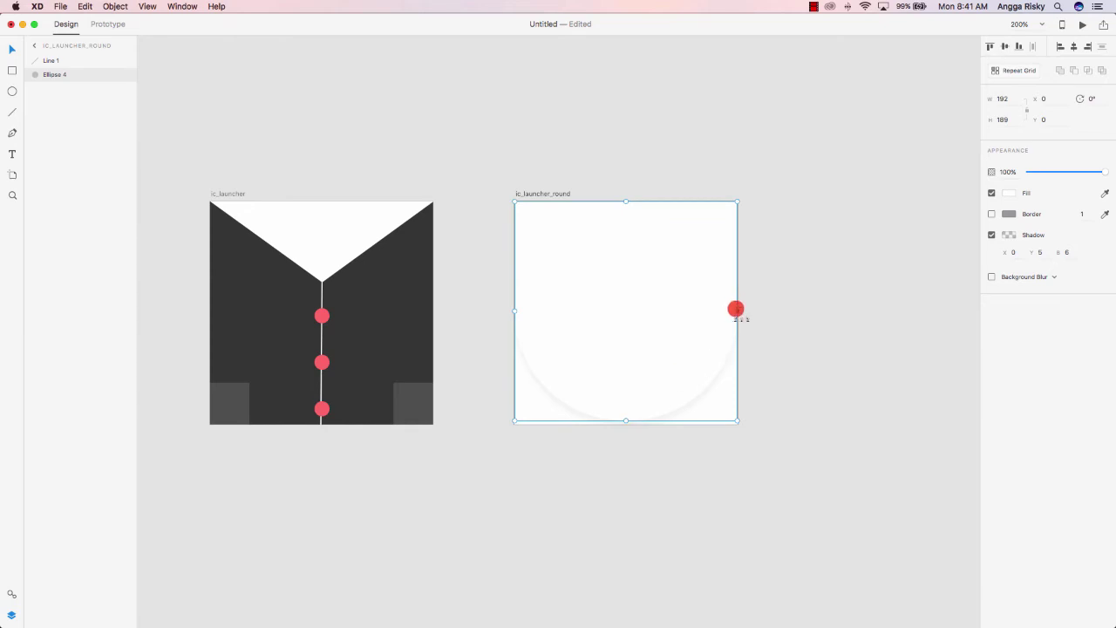
drag(734, 309, 732, 309)
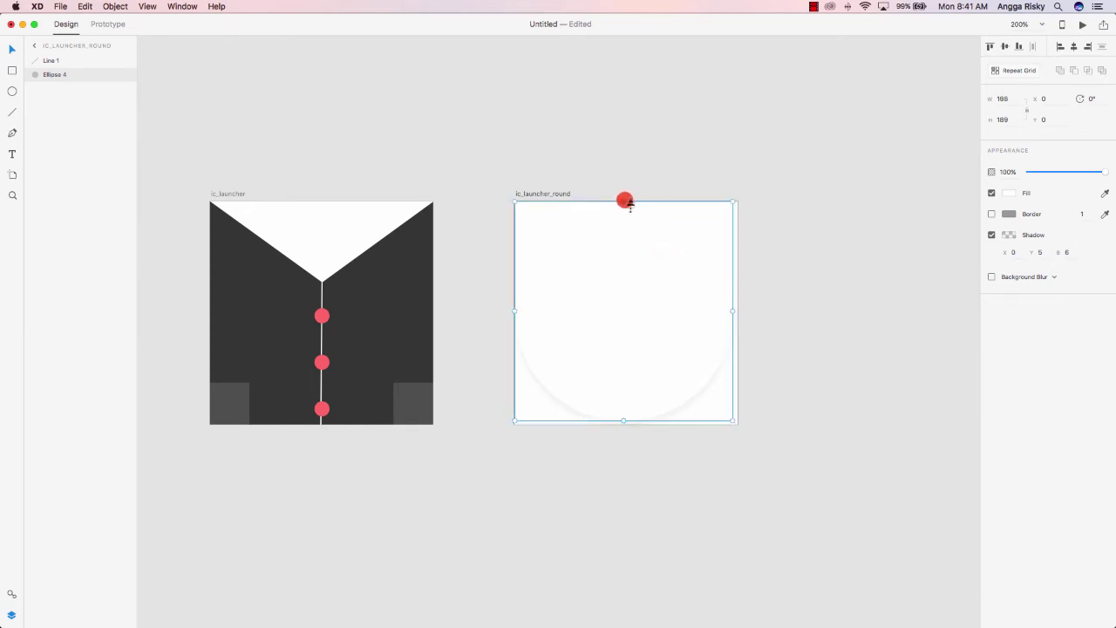
drag(625, 201, 626, 206)
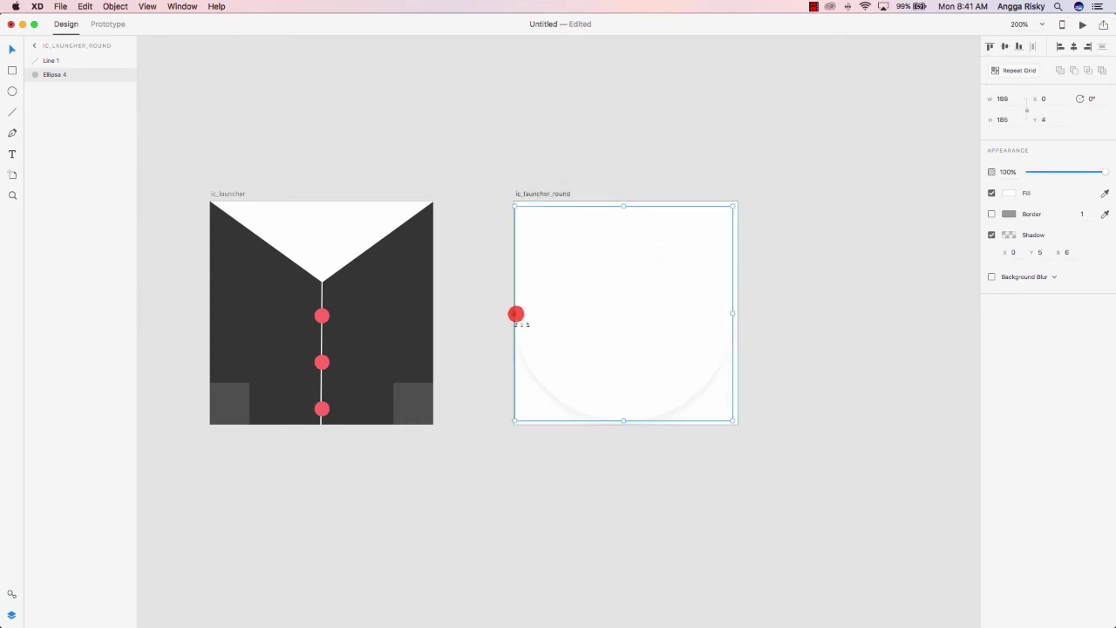
drag(517, 313, 520, 314)
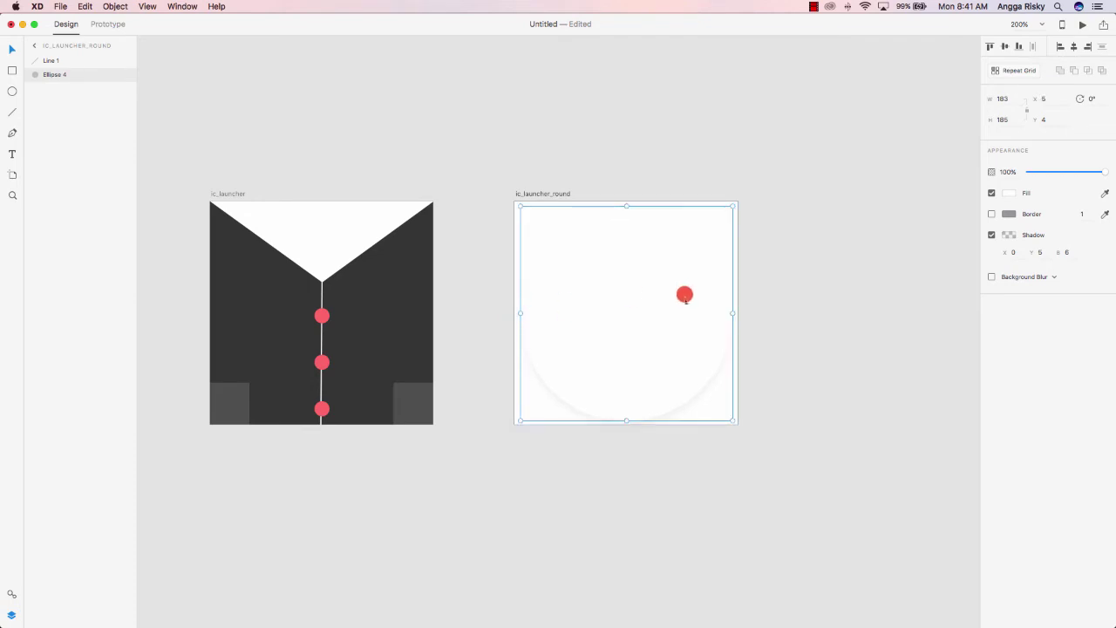
click(800, 282)
click(690, 307)
drag(690, 306, 690, 306)
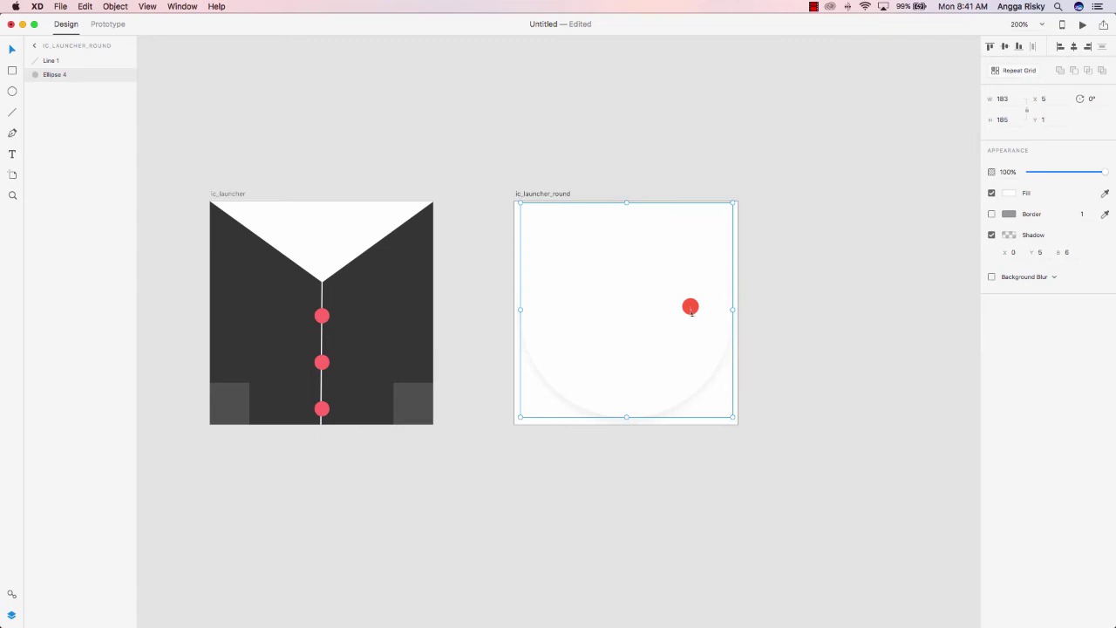
Step: Delete the leftover line in ic_launcher_round and fill the circle with the dark colour sampled from the ic_launcher shirt
click(627, 374)
key(Delete)
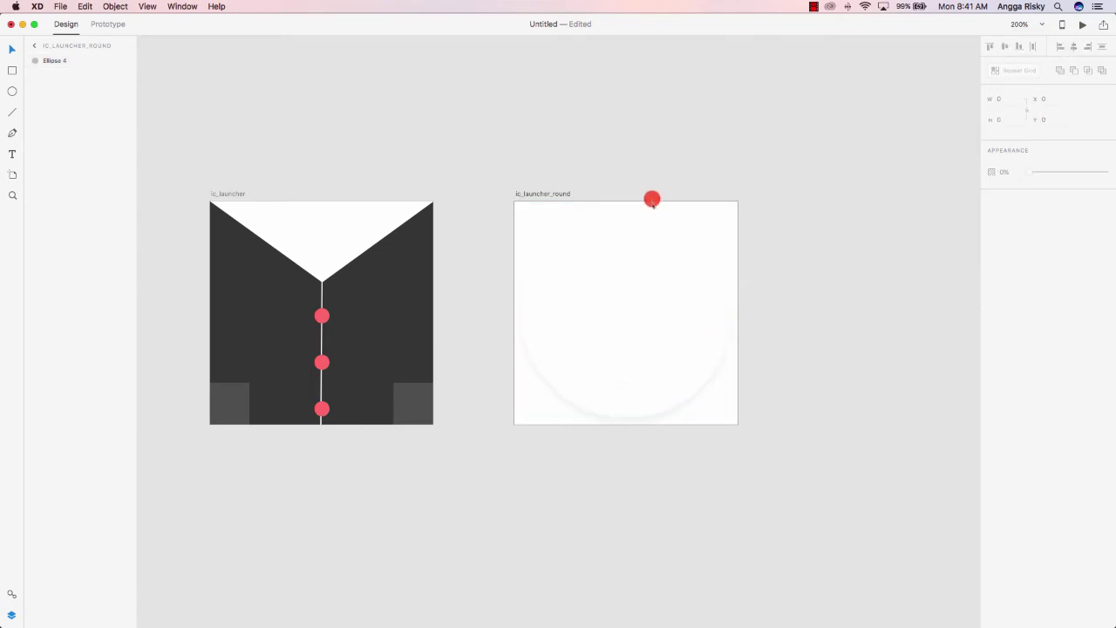
click(626, 279)
click(1007, 193)
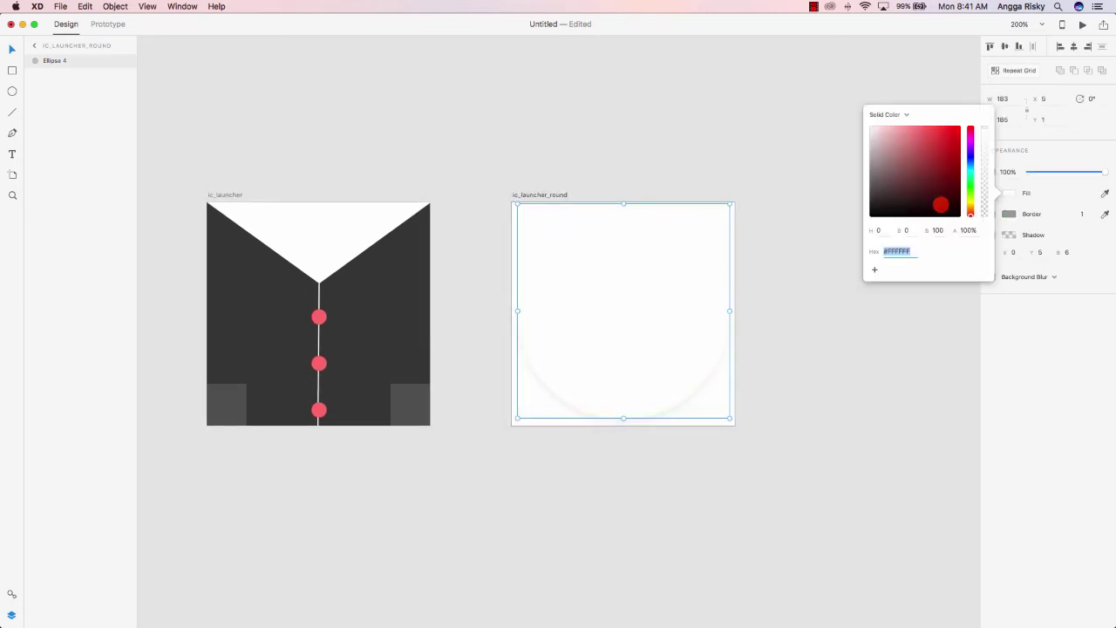
click(1105, 193)
click(390, 290)
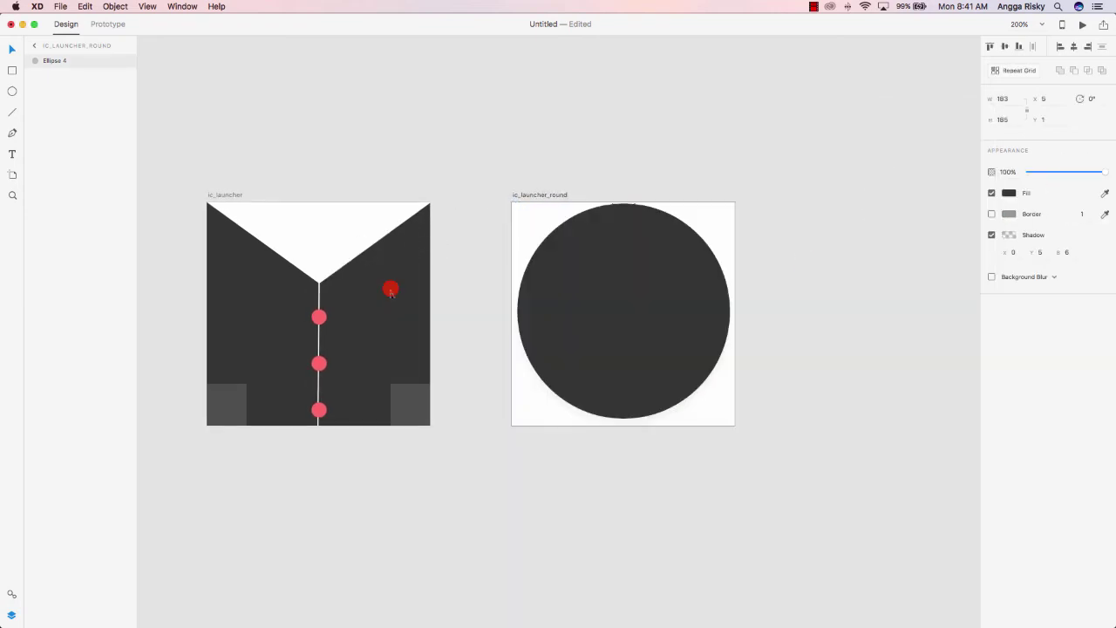
click(809, 279)
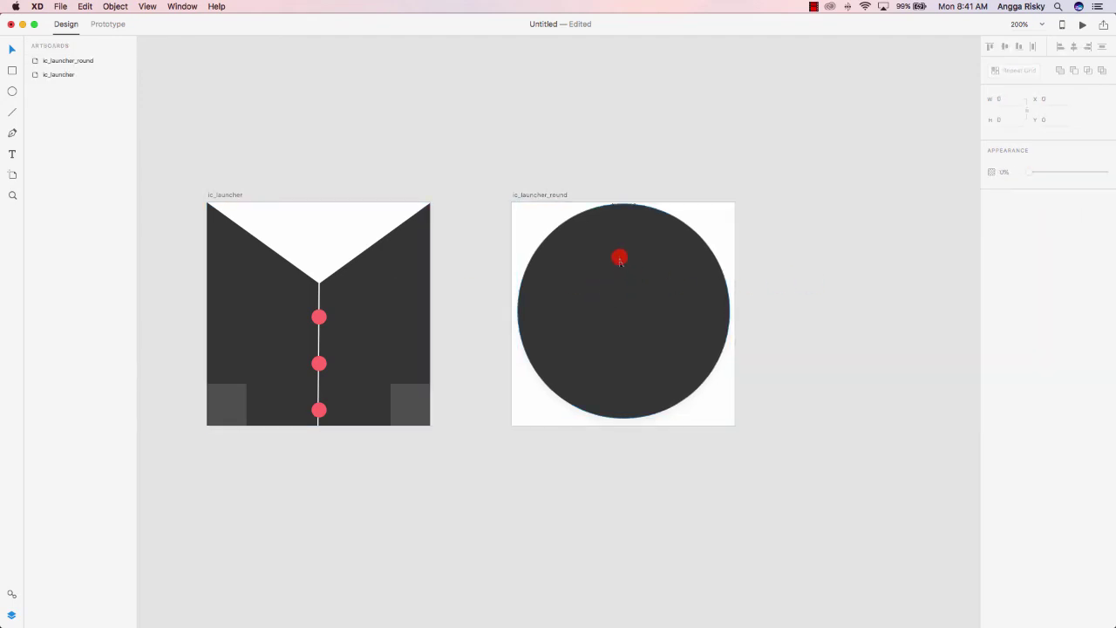
Step: Copy the centre line and three red buttons from ic_launcher's content group into the ic_launcher_round artboard
scroll(606, 266, right, 1)
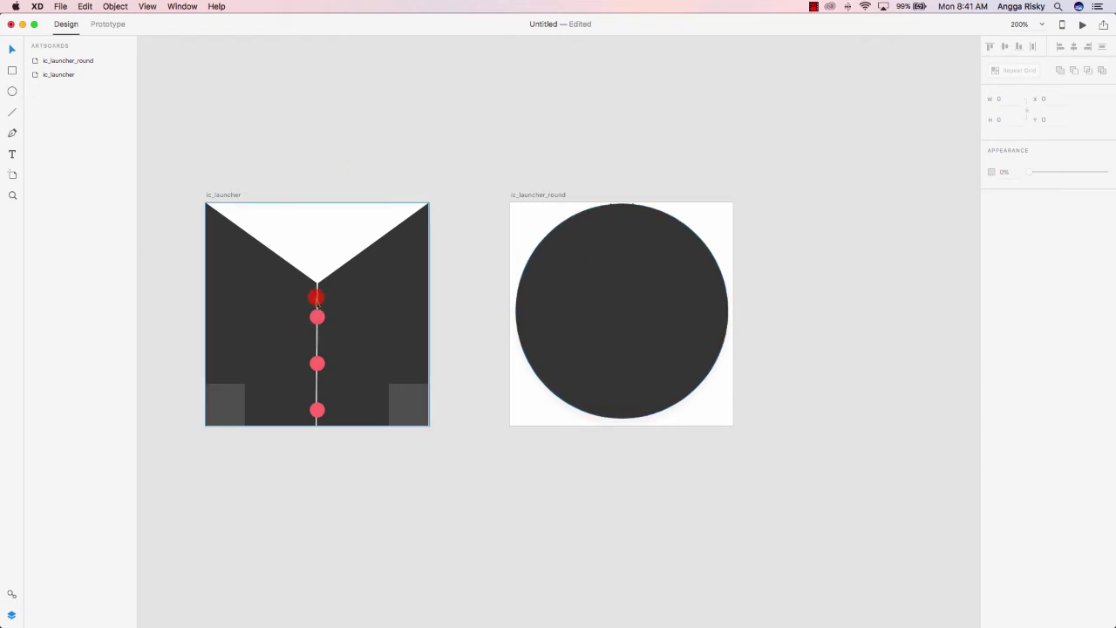
click(318, 299)
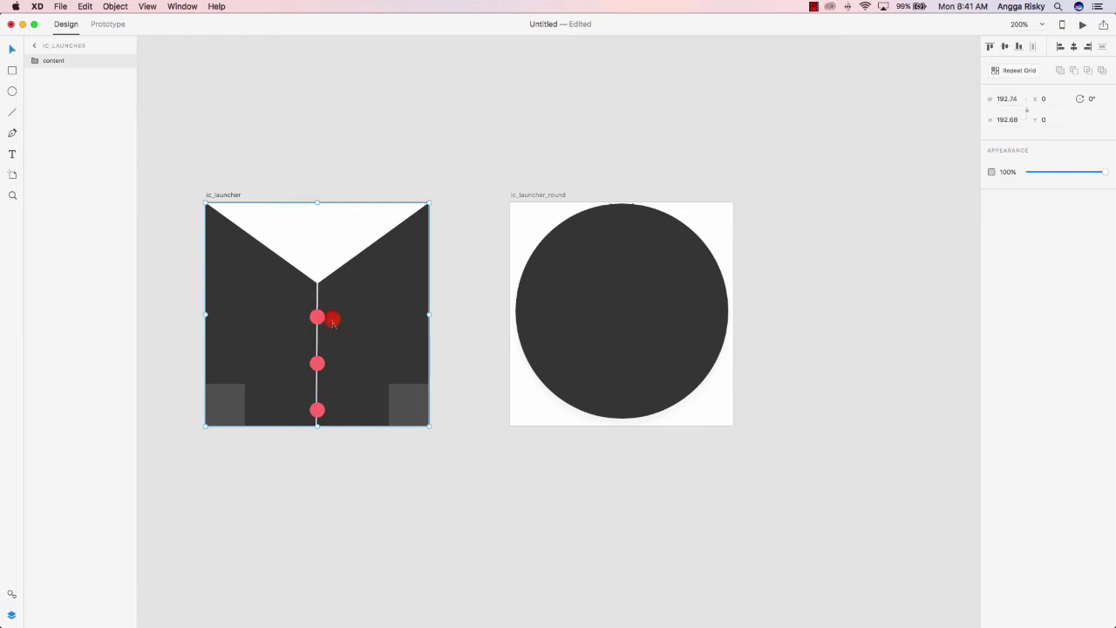
click(35, 59)
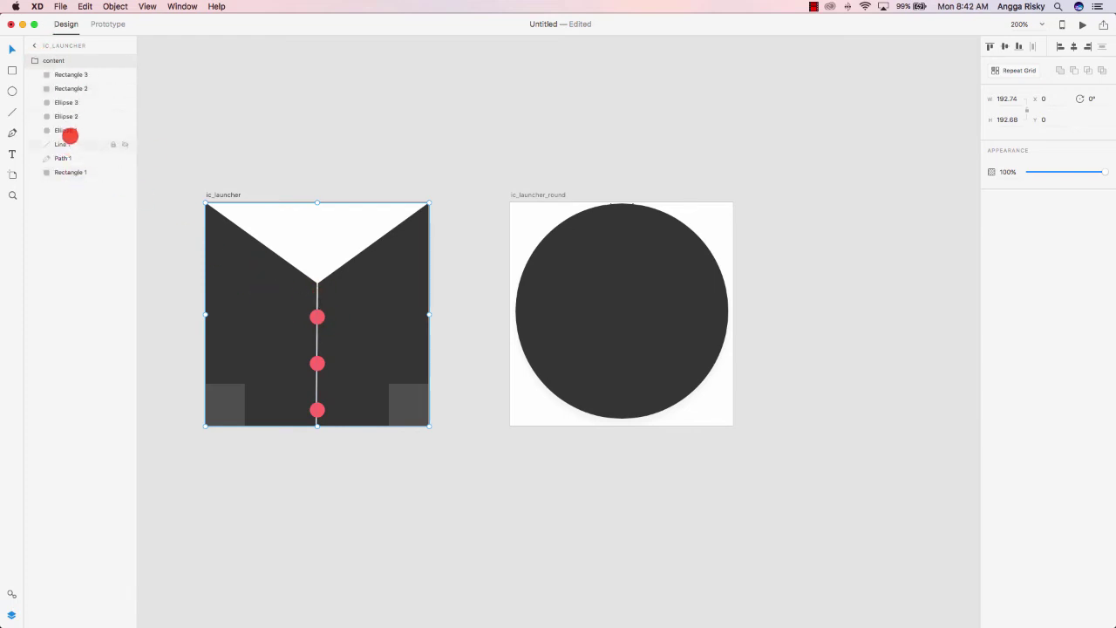
click(62, 143)
shift+click(68, 102)
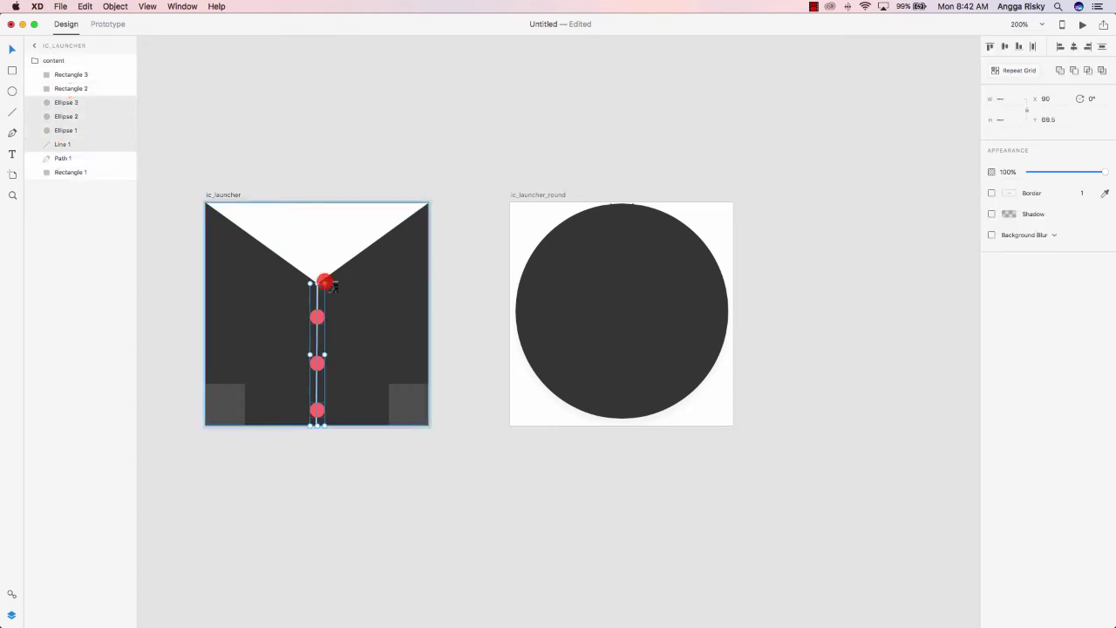
key(super+c)
key(super+v)
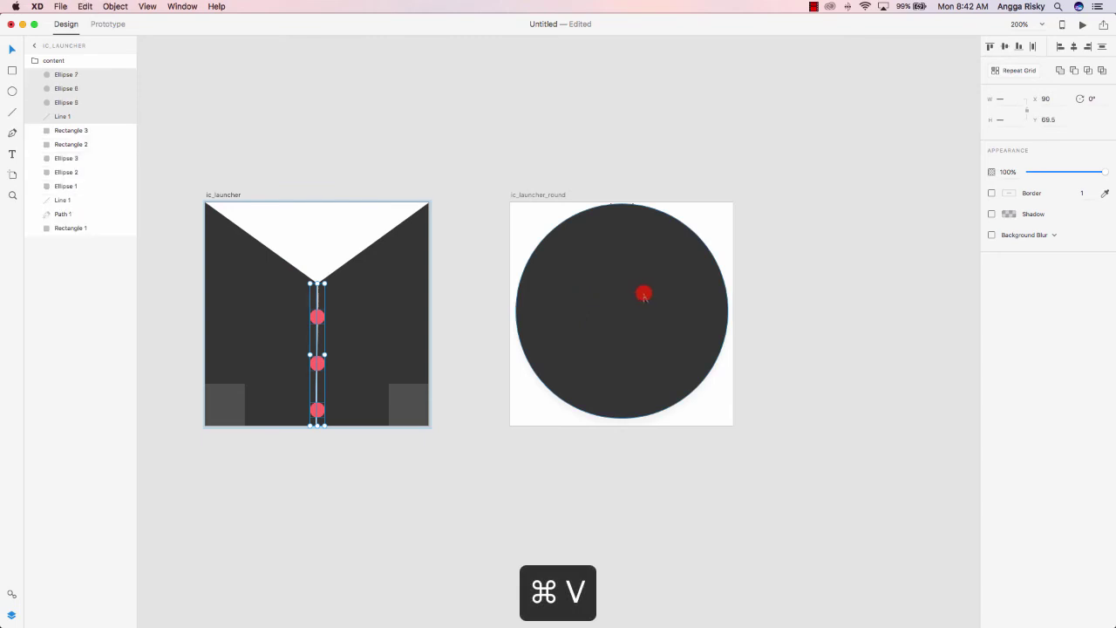
key(super+z)
key(super+z)
key(super+v)
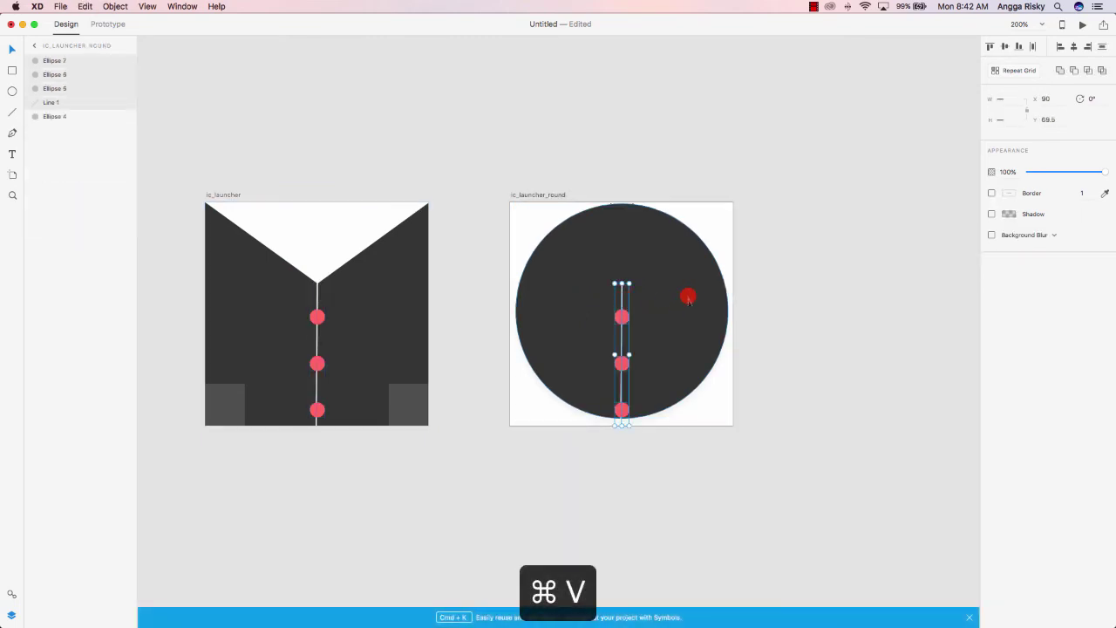
Step: Group the copied line and buttons and position the group at Y 62.5, ending at the circle's lower edge
key(shift+Up)
key(shift+Up)
key(shift+Up)
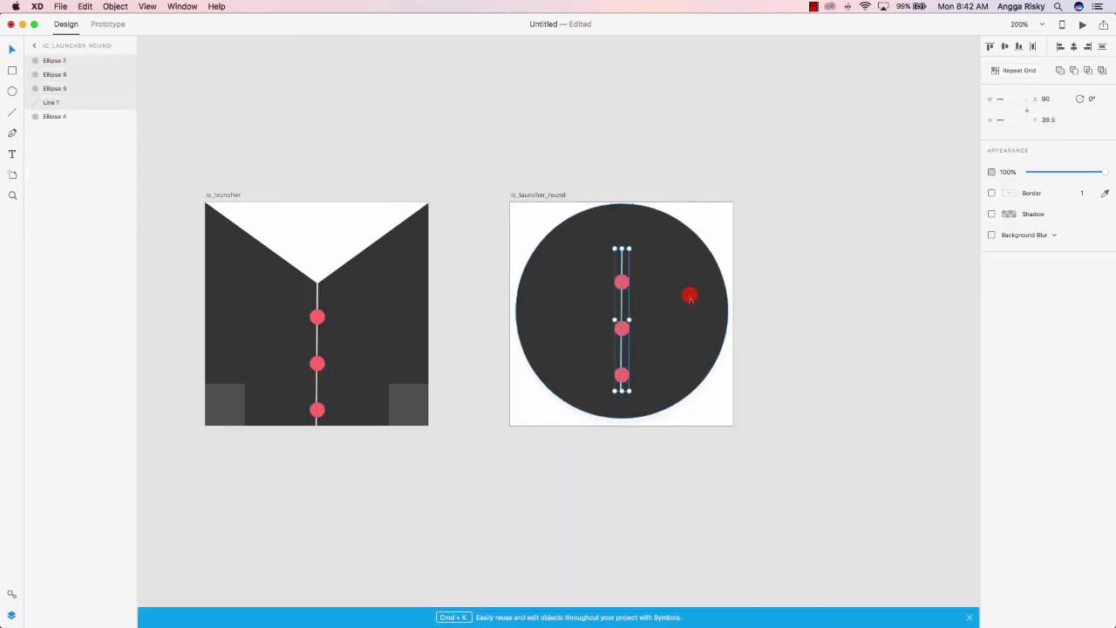
key(super+g)
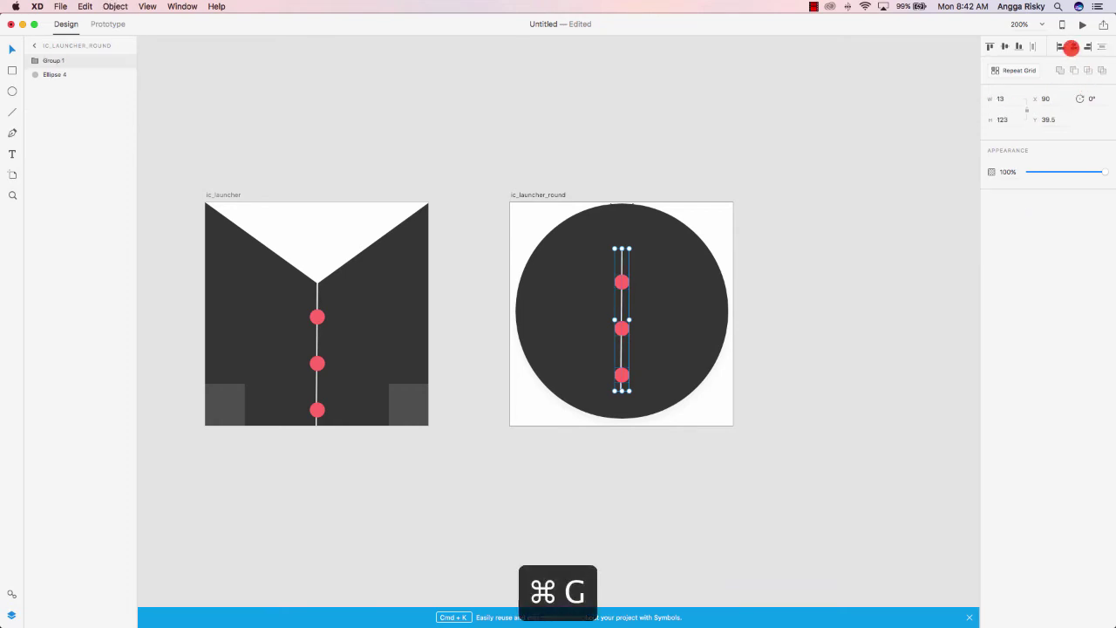
key(shift+Down)
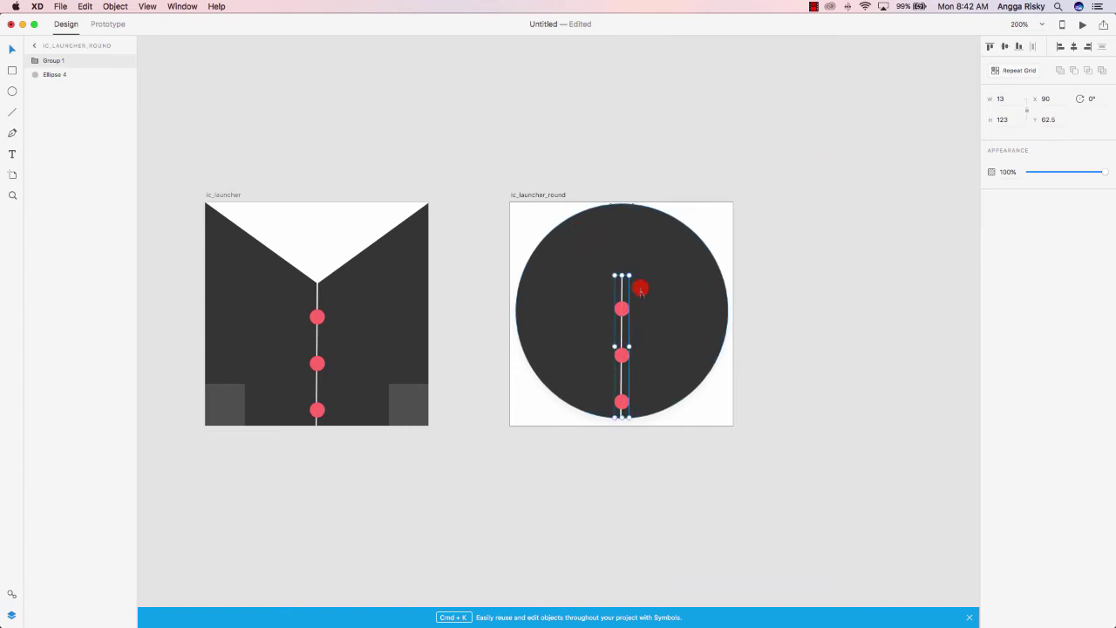
click(745, 259)
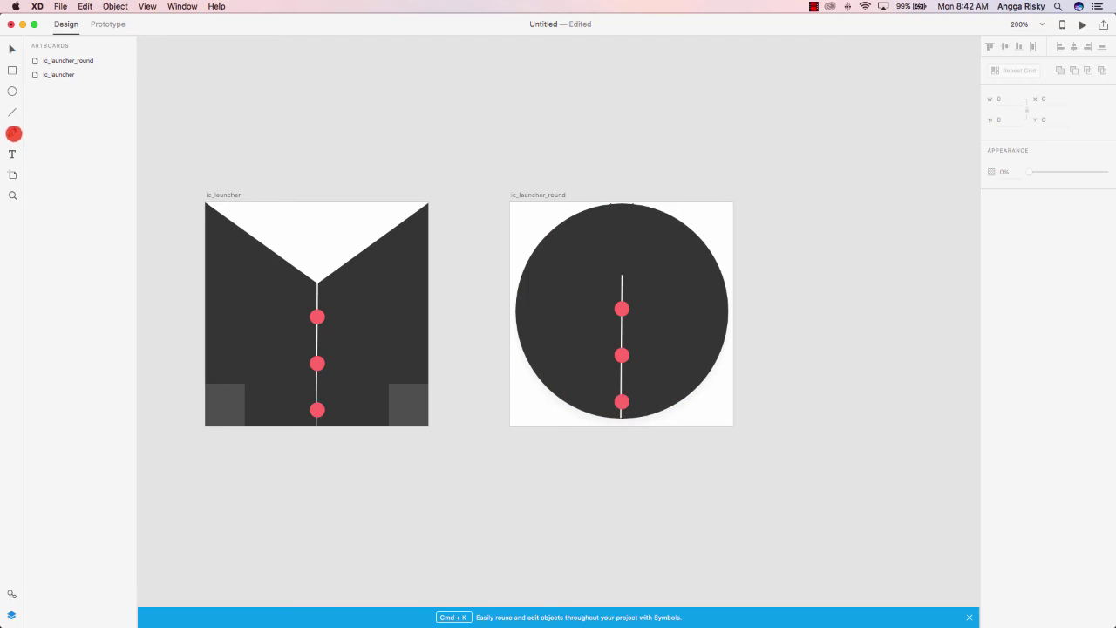
Step: Draw a closed triangular collar path from the circle's upper-left edge to the line's top end and the circle's upper-right edge
click(13, 133)
click(562, 225)
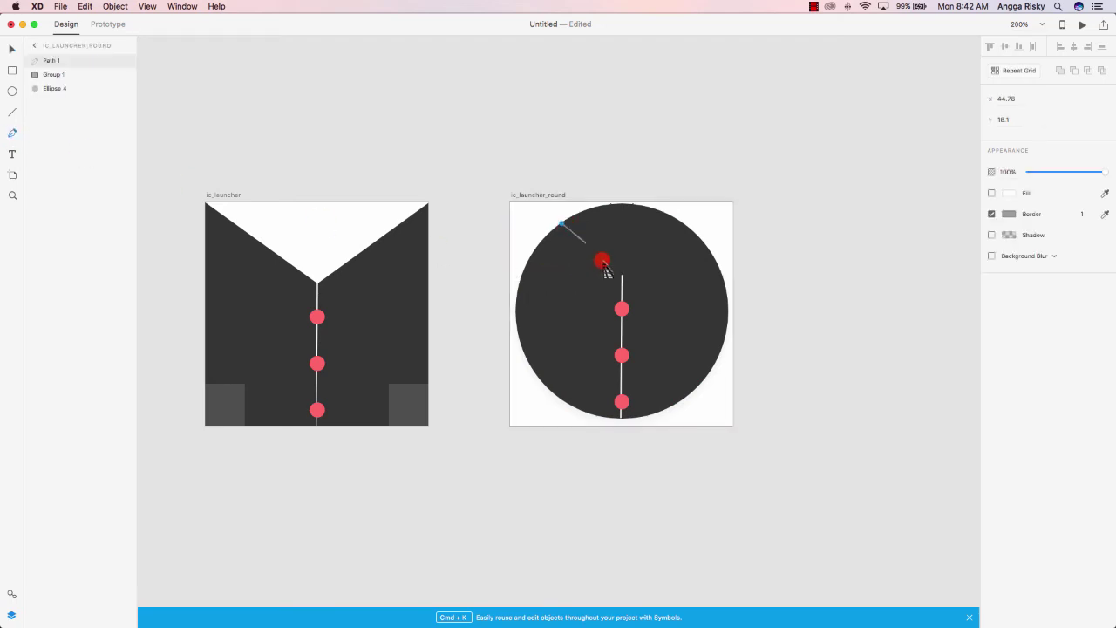
click(621, 275)
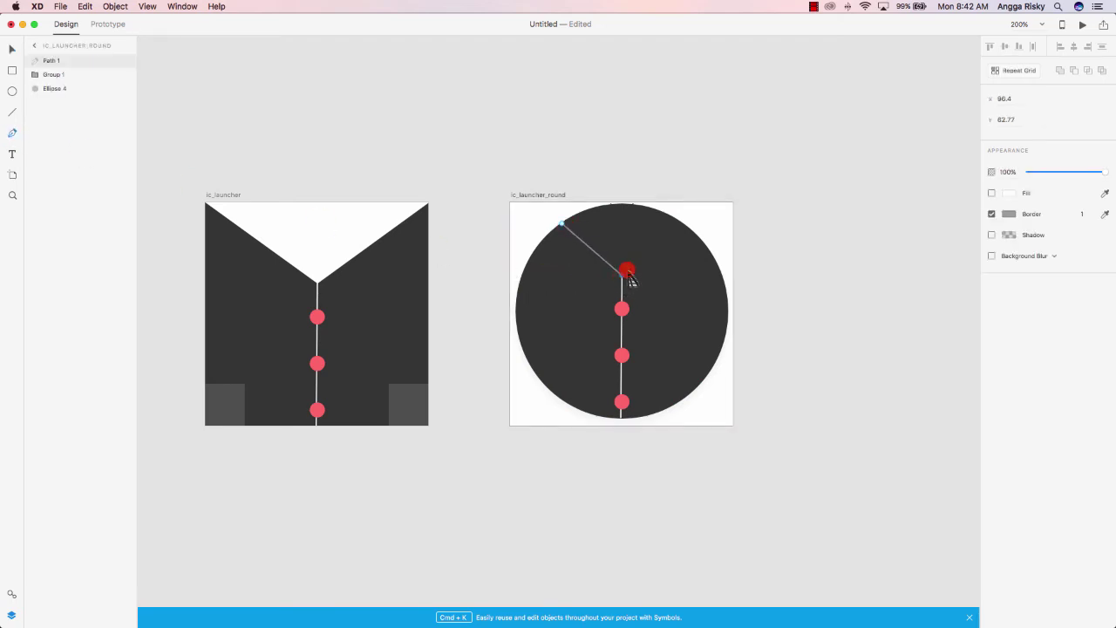
click(688, 227)
click(563, 224)
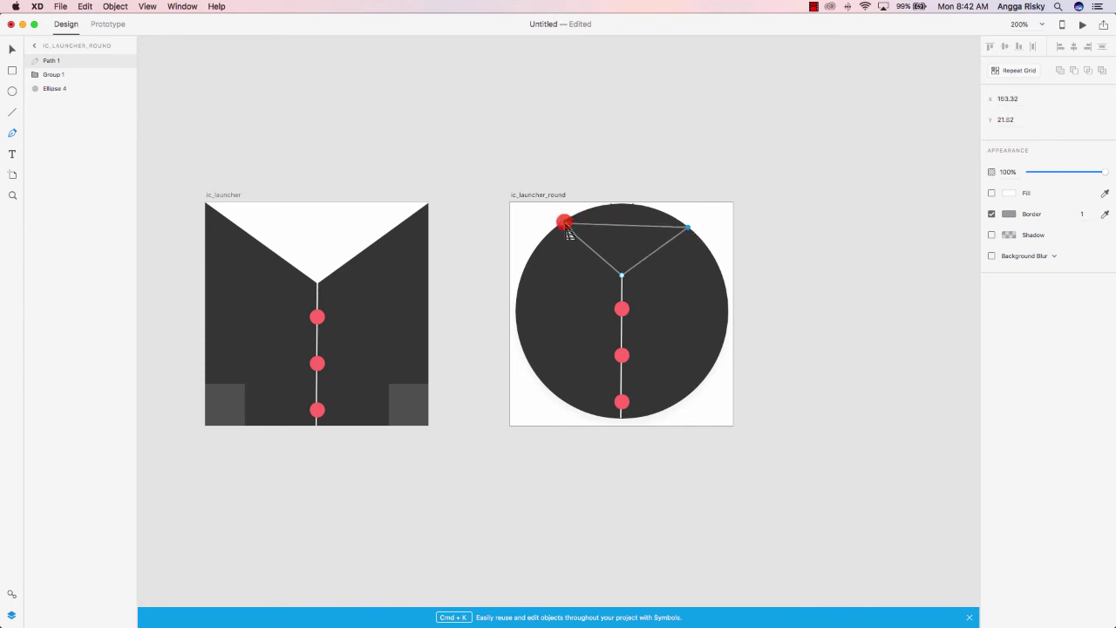
Step: Try to raise the collar's top edge with an added midpoint, and undo the point
click(619, 225)
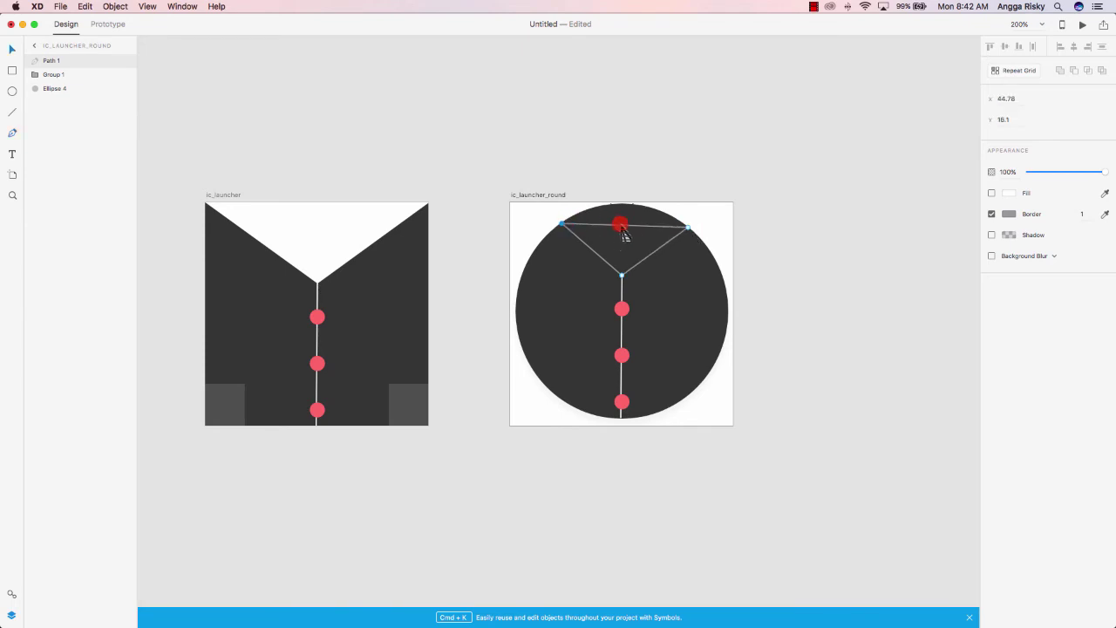
drag(620, 225, 621, 211)
key(super+z)
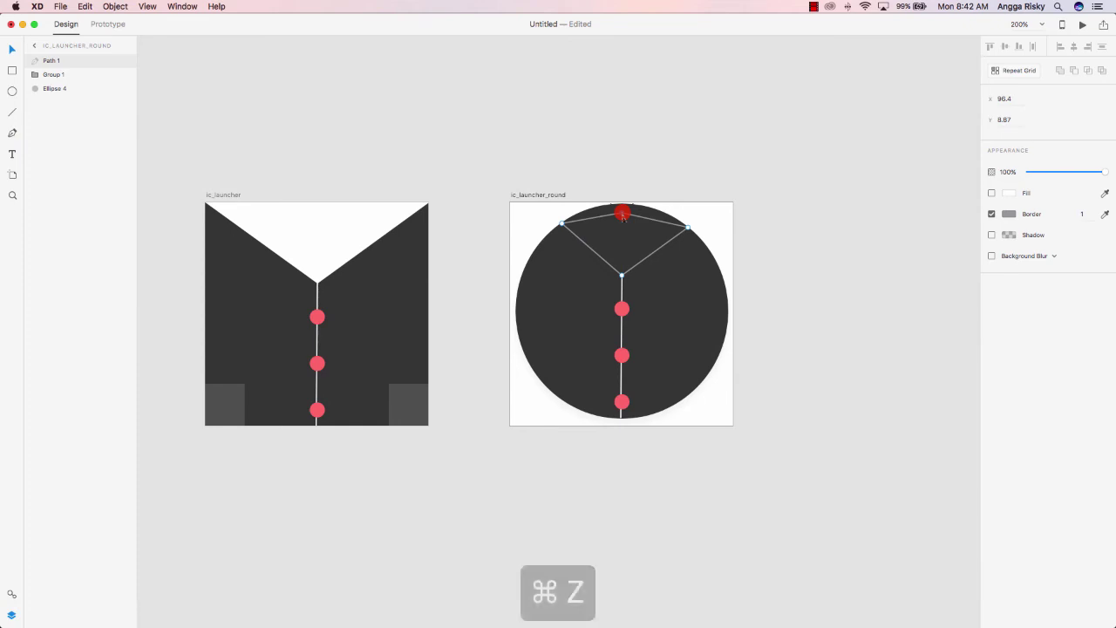
click(670, 241)
click(688, 228)
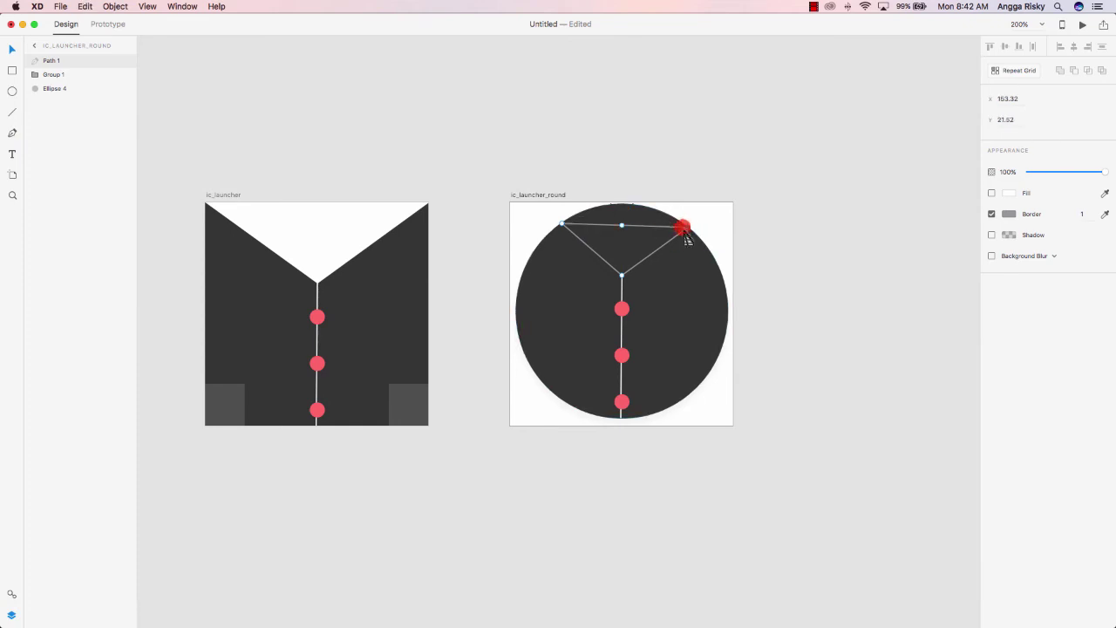
click(688, 230)
key(super+z)
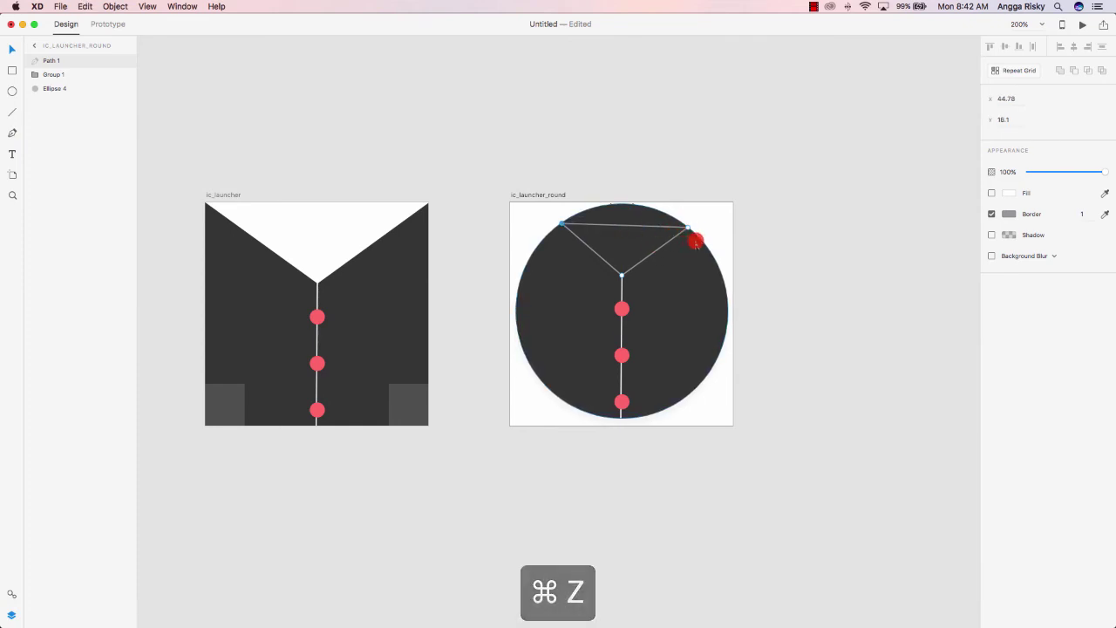
Step: Level the collar's upper-right corner with its upper-left corner and give the triangle a white fill without a border
click(689, 228)
drag(690, 229, 686, 225)
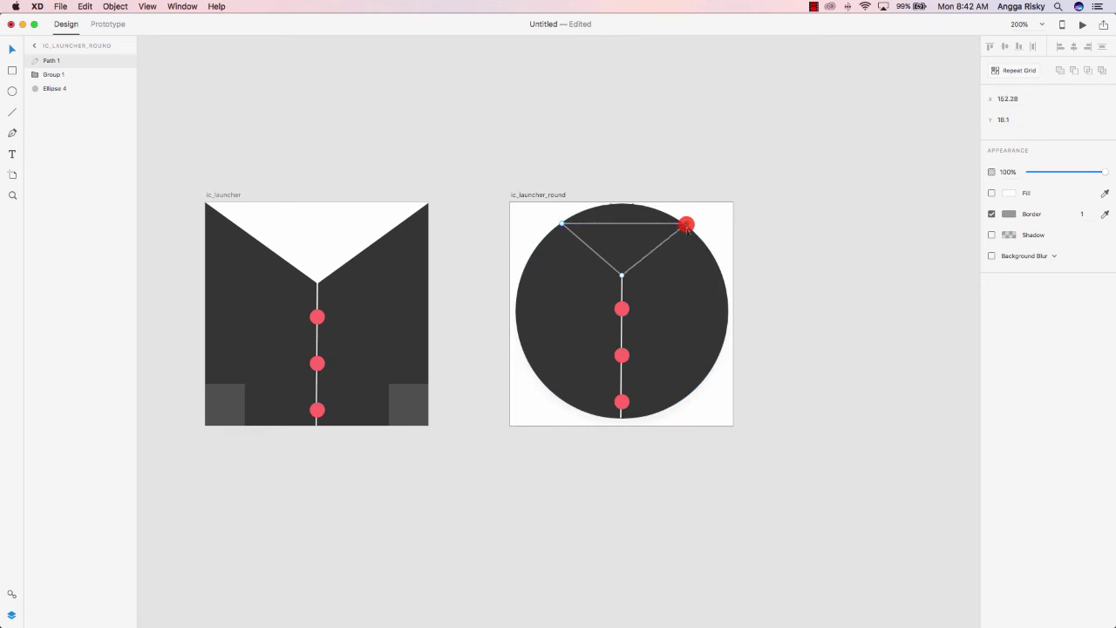
click(991, 192)
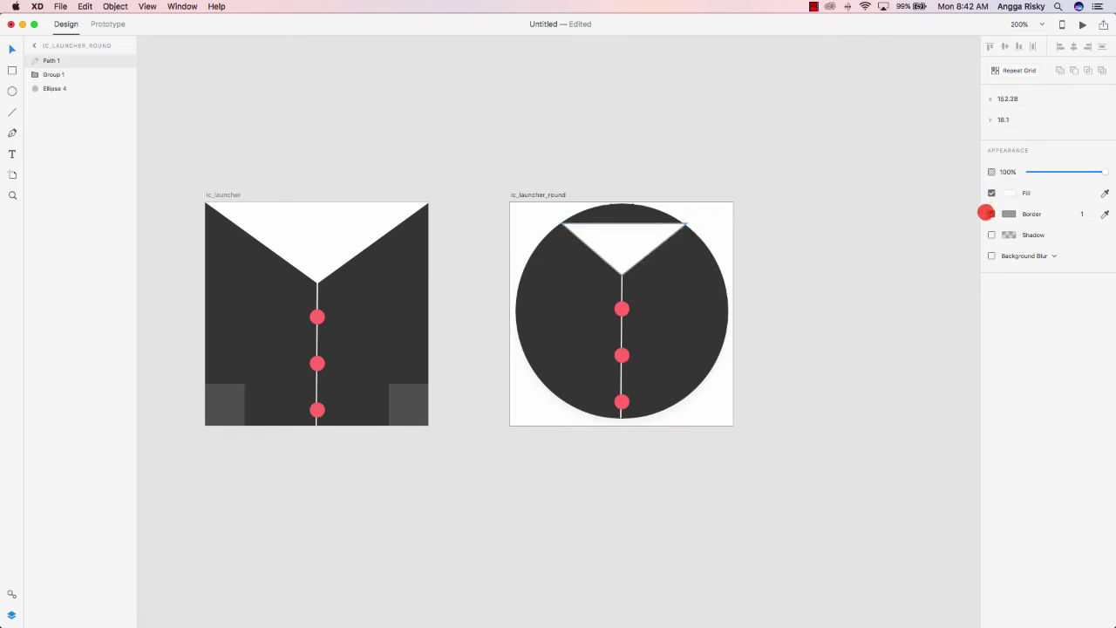
click(992, 214)
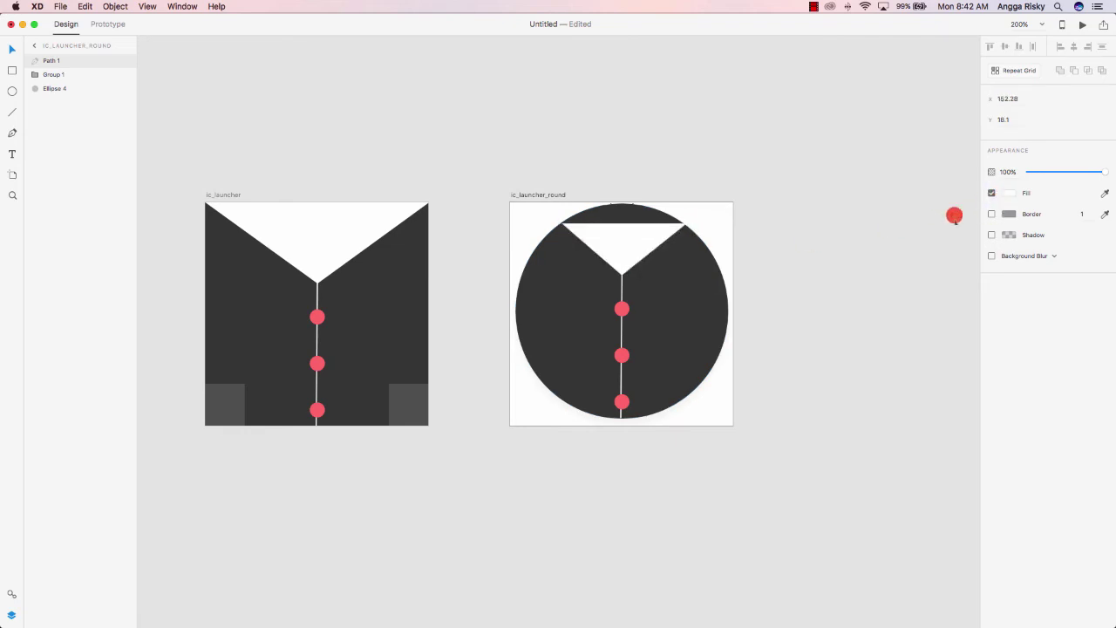
click(488, 174)
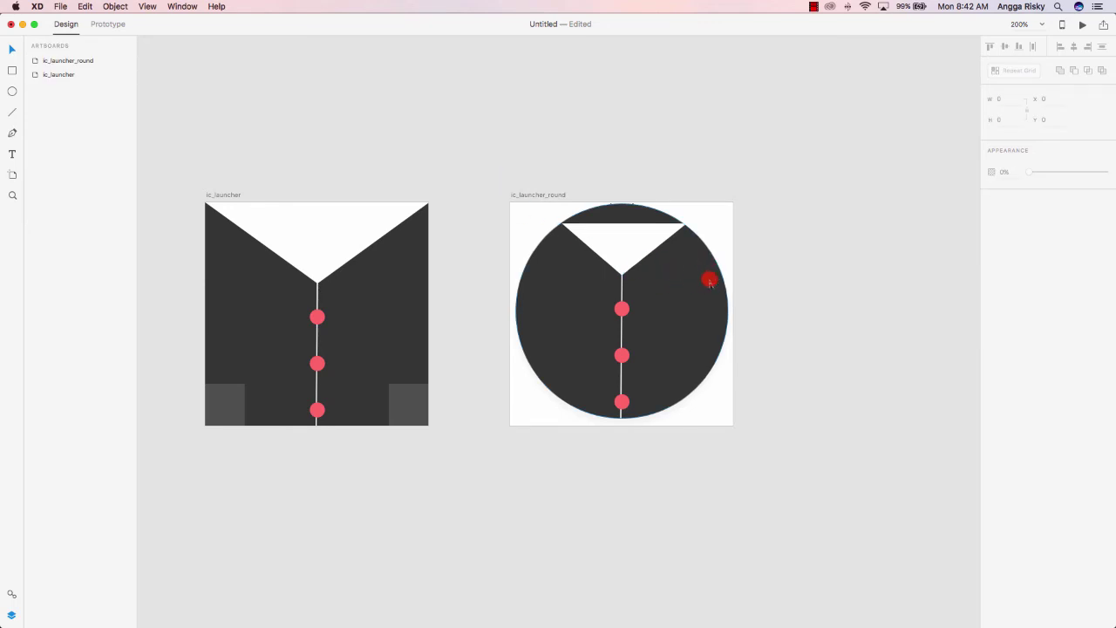
scroll(837, 271, up, 2)
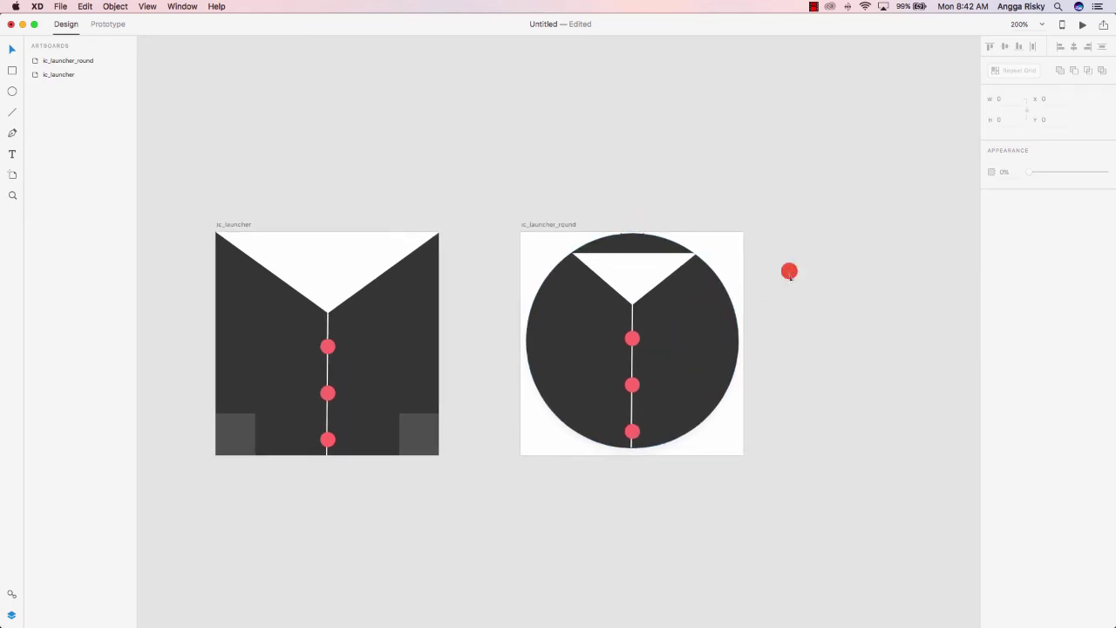
scroll(789, 272, left, 2)
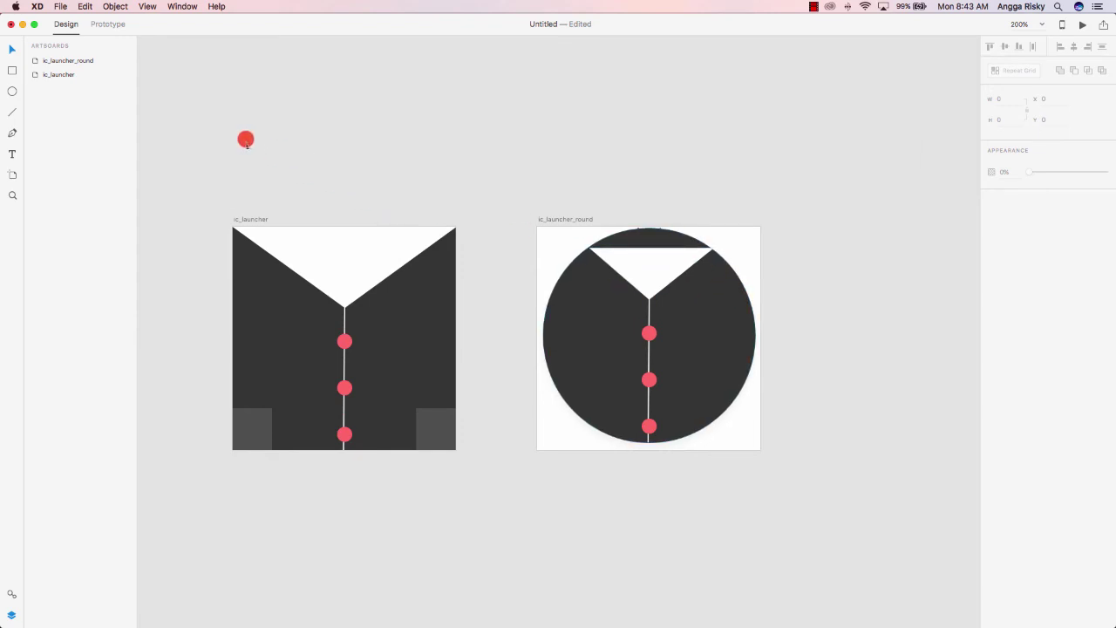
click(451, 266)
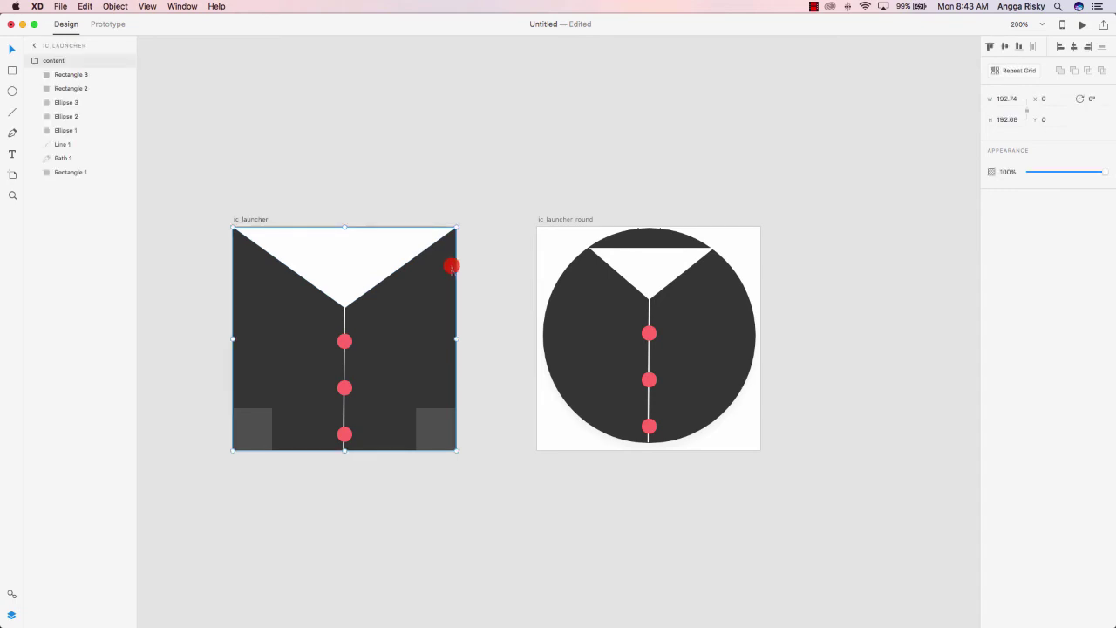
click(441, 153)
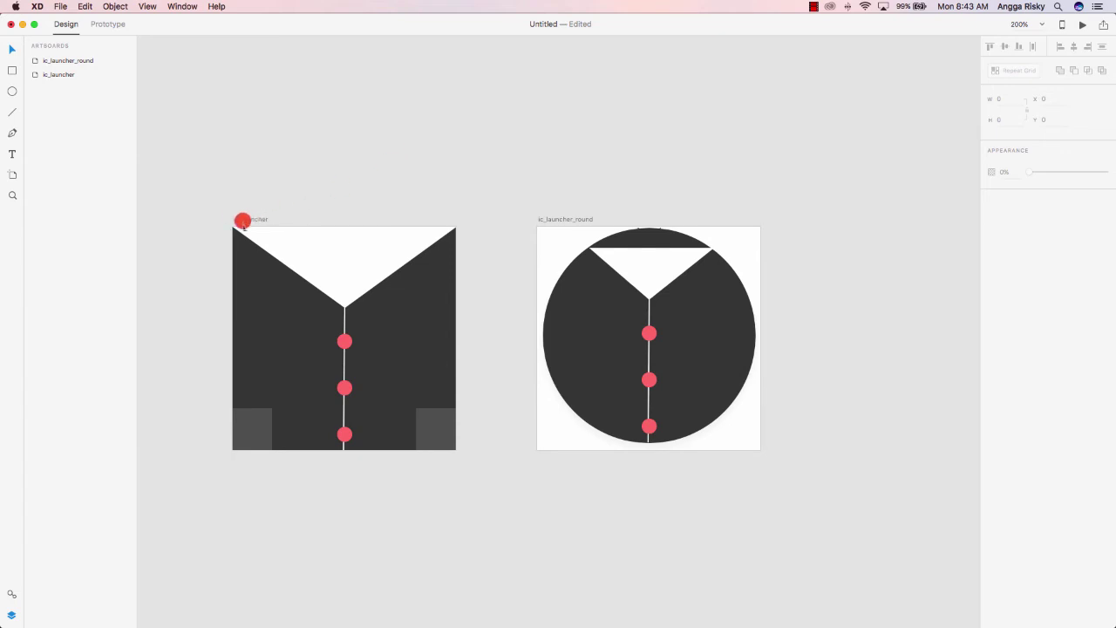
Step: Start exporting the ic_launcher artboard and create a destination folder named "android icon" on the Desktop
click(242, 220)
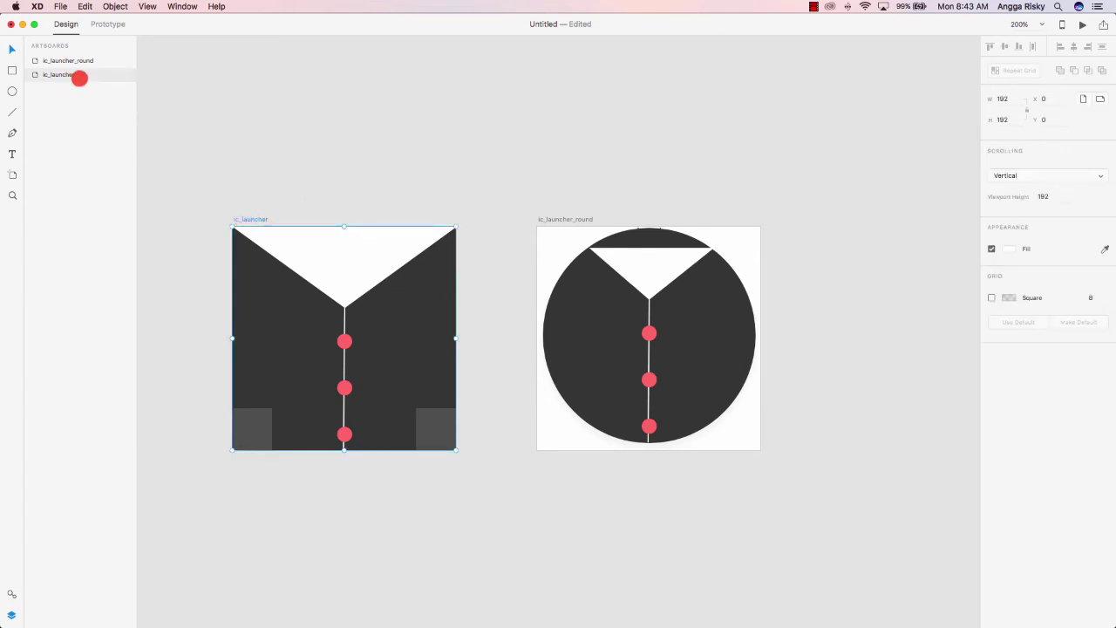
right_click(90, 76)
click(125, 143)
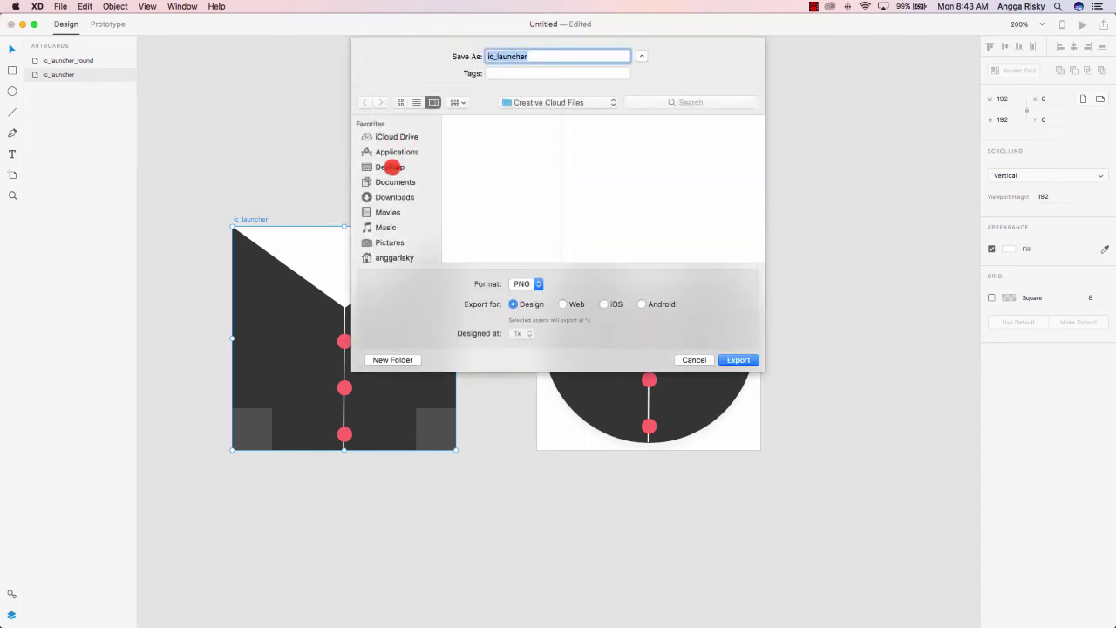
click(386, 166)
click(394, 359)
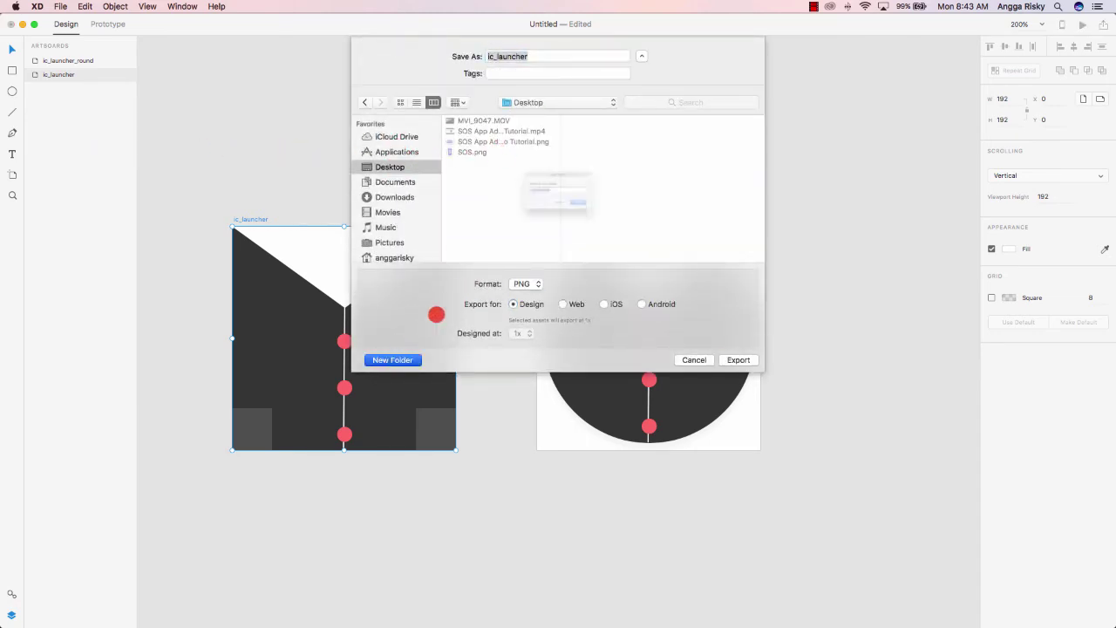
text(android icon)
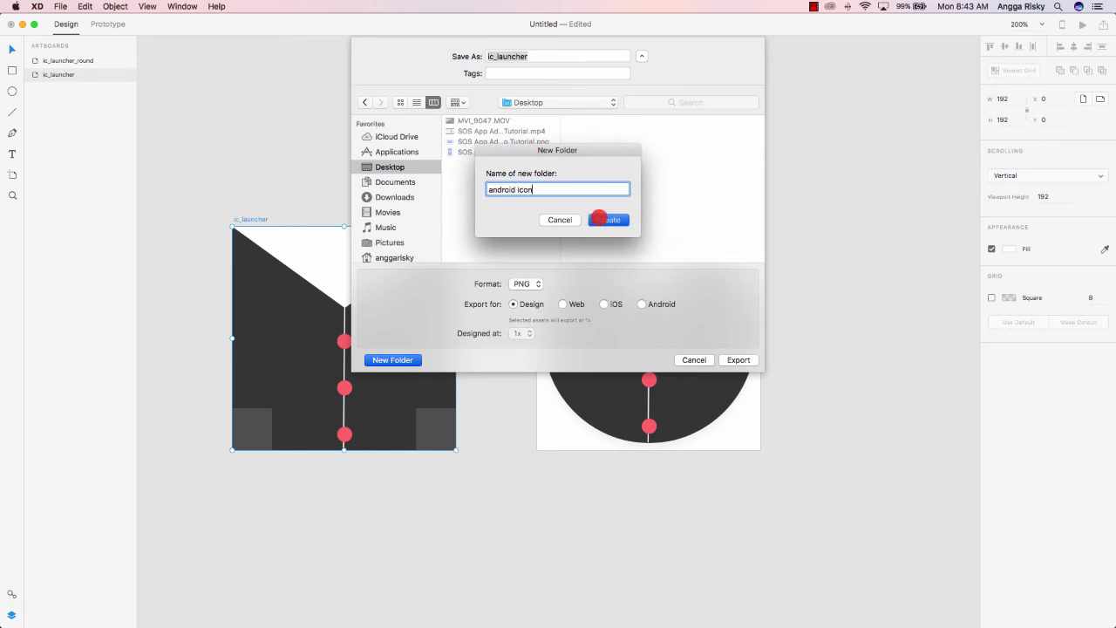
click(600, 219)
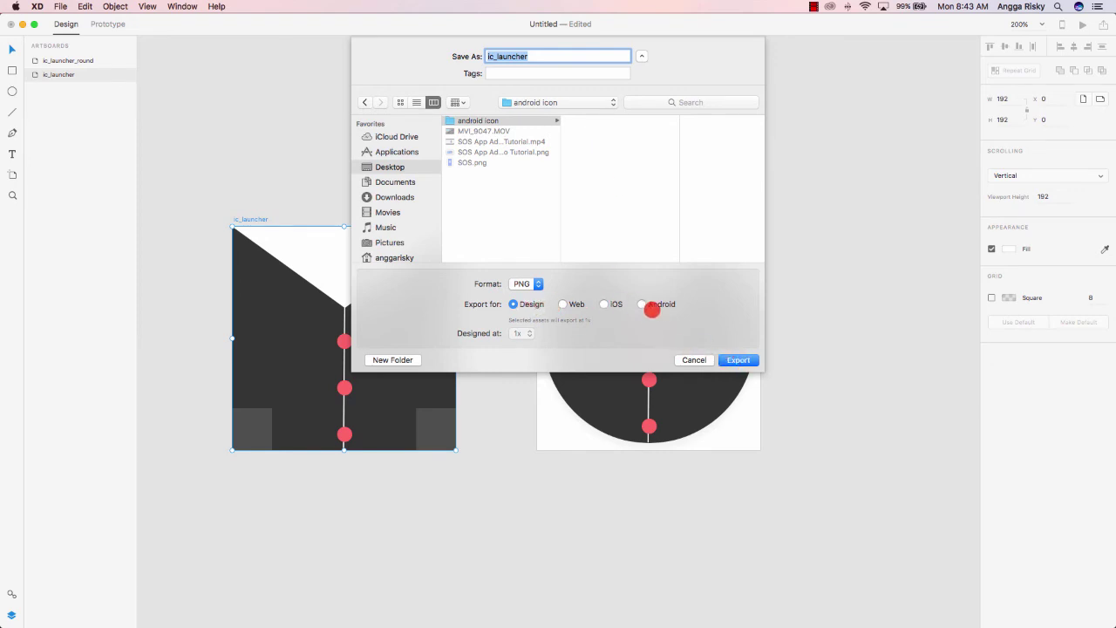
Step: Export the artboard as PNG for Android, designed at 400% - xxxhdpi
click(648, 306)
click(575, 332)
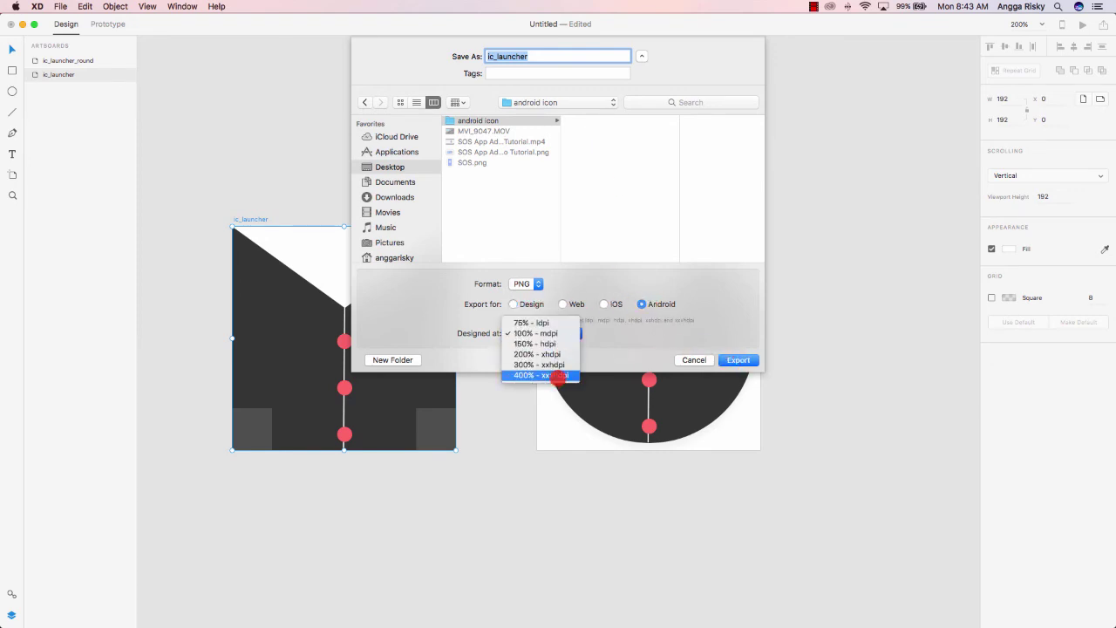
click(556, 376)
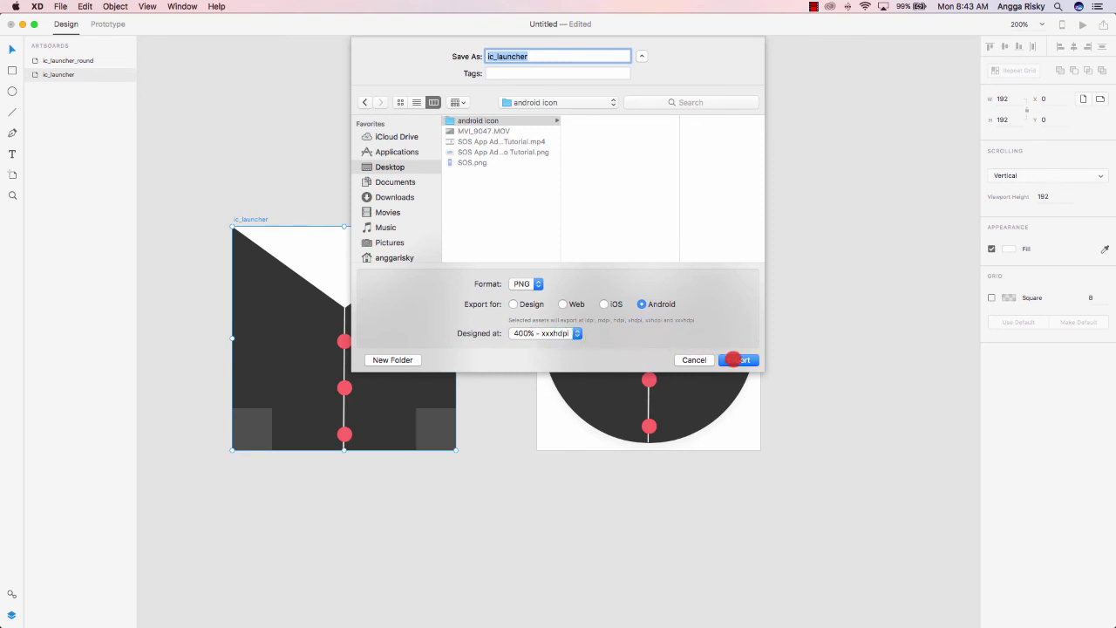
click(737, 359)
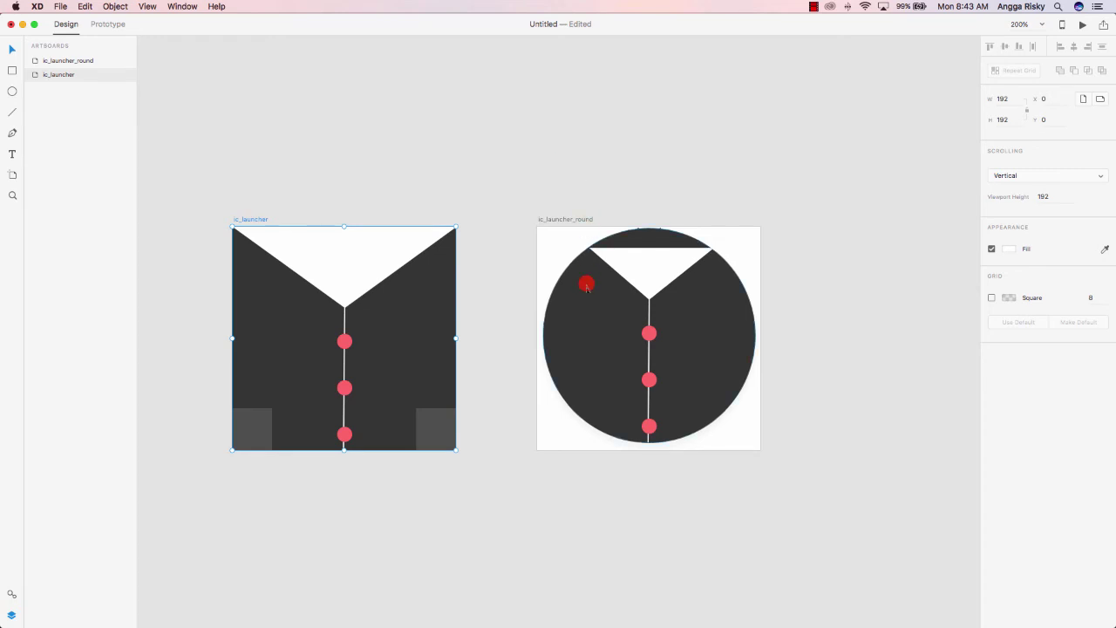
Step: Group the round icon's circle, collar path and button group, and name the new group "content"
click(586, 284)
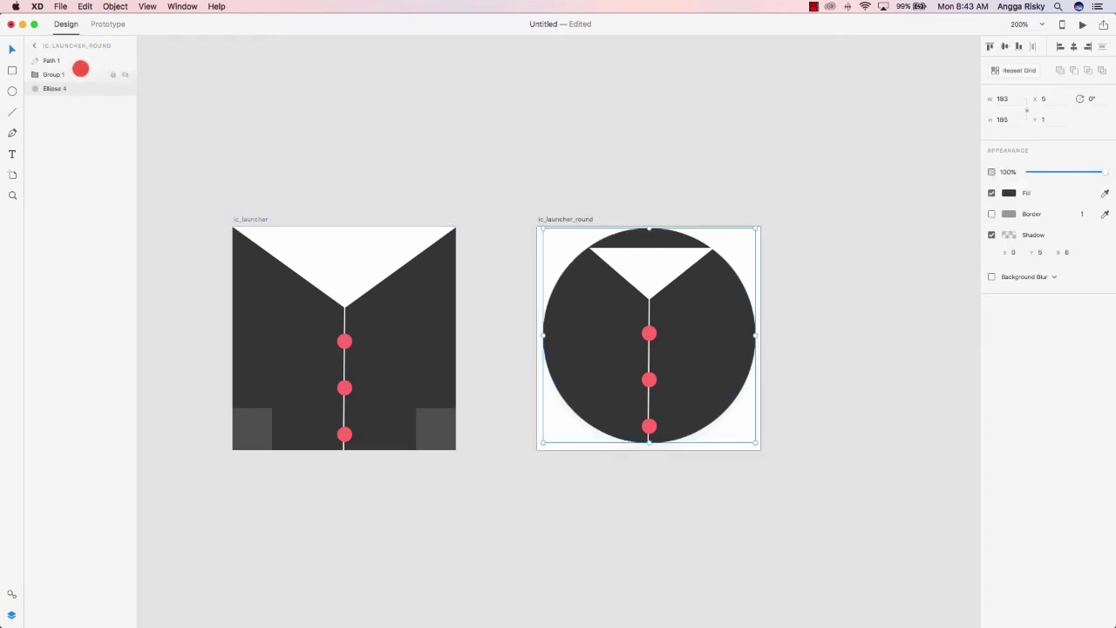
shift+click(75, 60)
key(super+g)
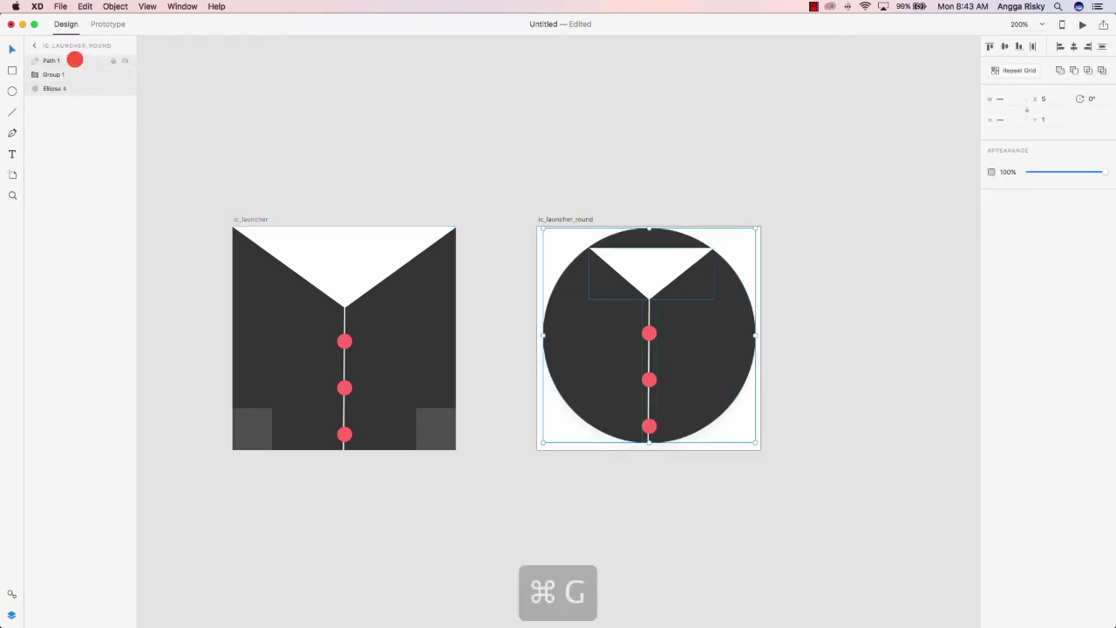
double_click(55, 60)
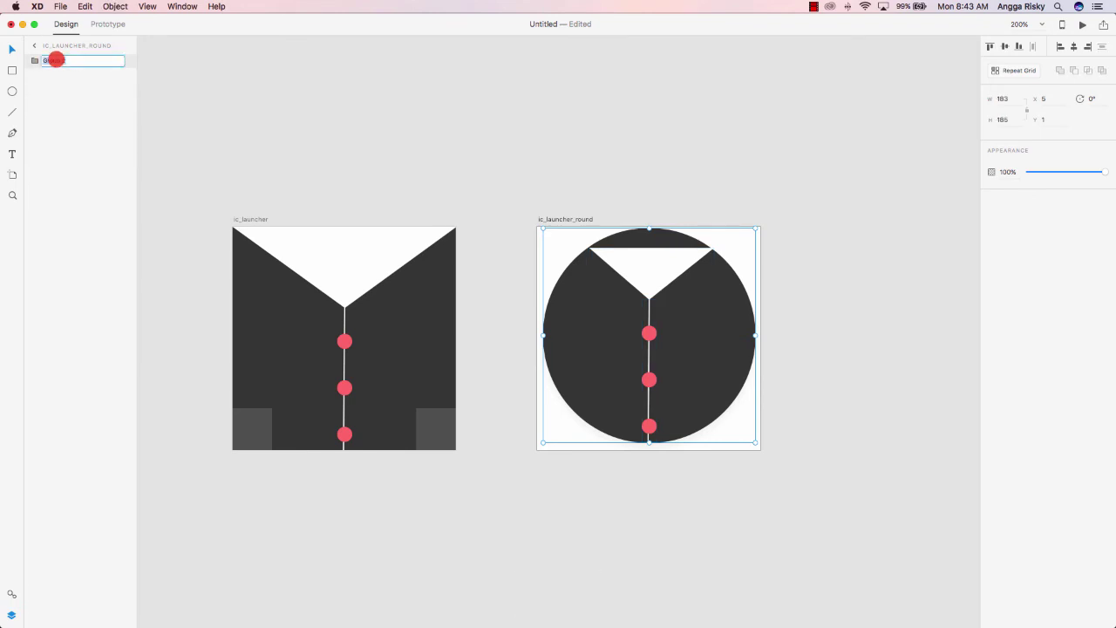
text(content)
key(Return)
click(546, 259)
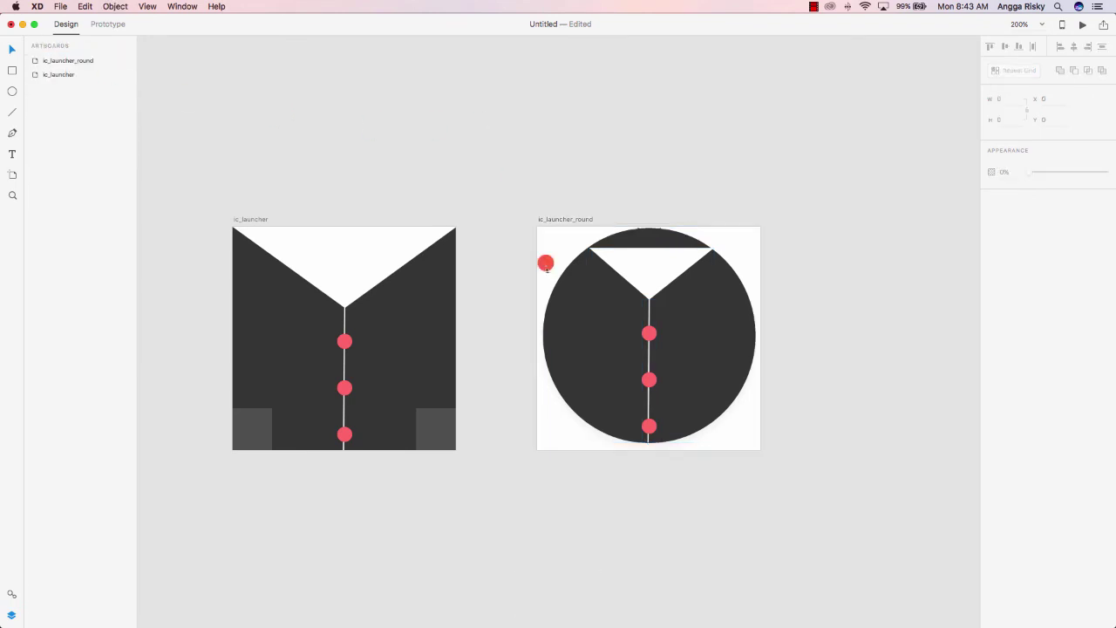
Step: Export the round icon's content group as ic_launcher_round into a new Desktop folder named "android icon round"
click(593, 297)
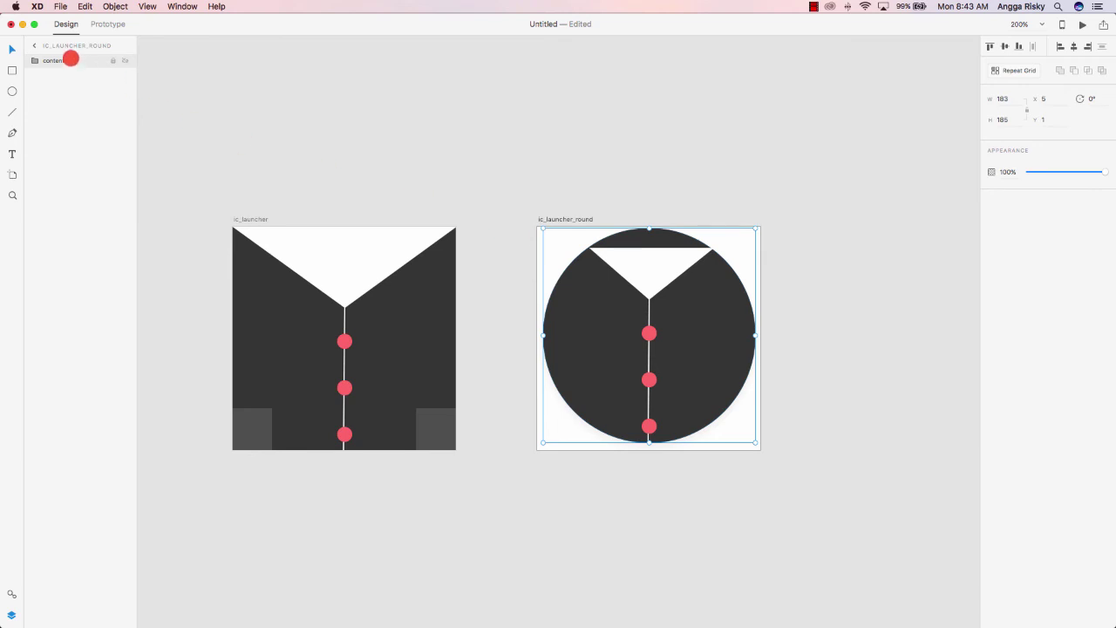
right_click(70, 58)
click(115, 184)
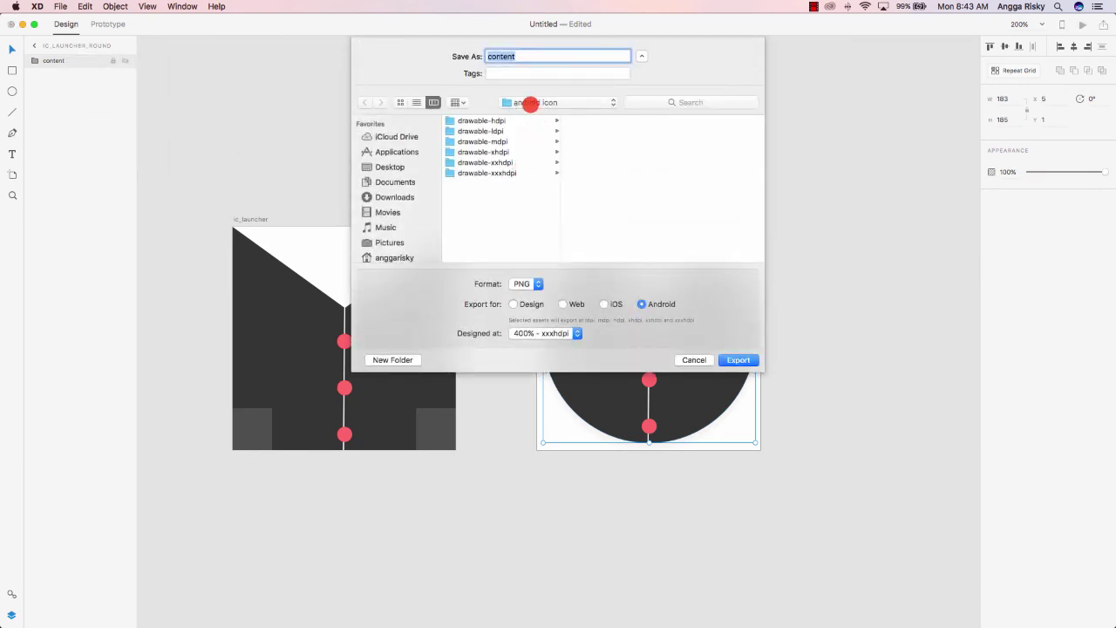
click(528, 102)
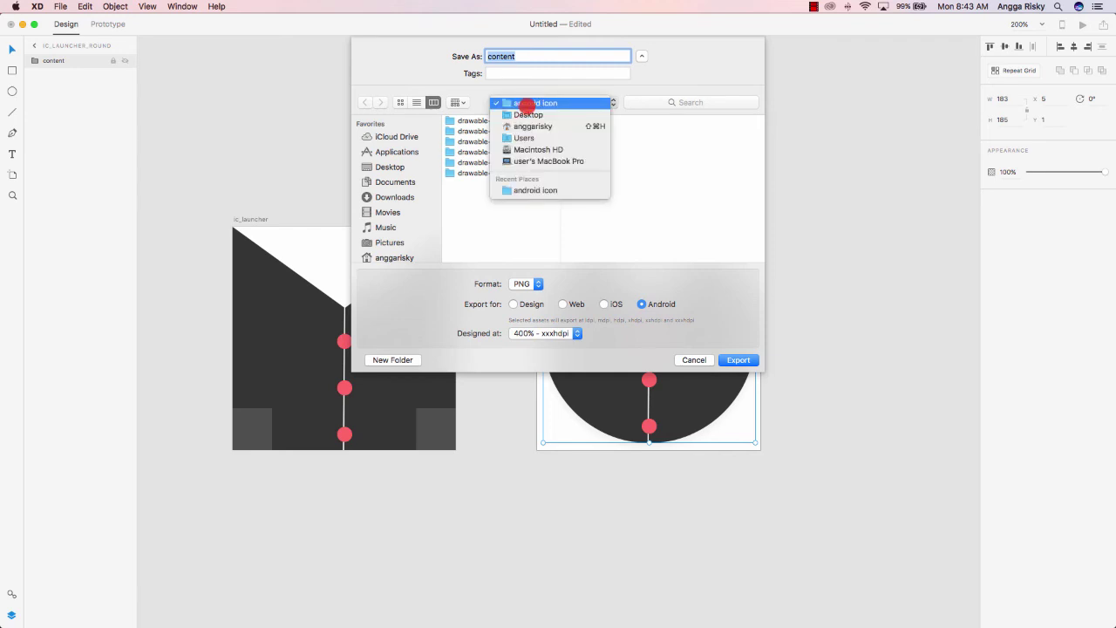
click(513, 118)
click(399, 359)
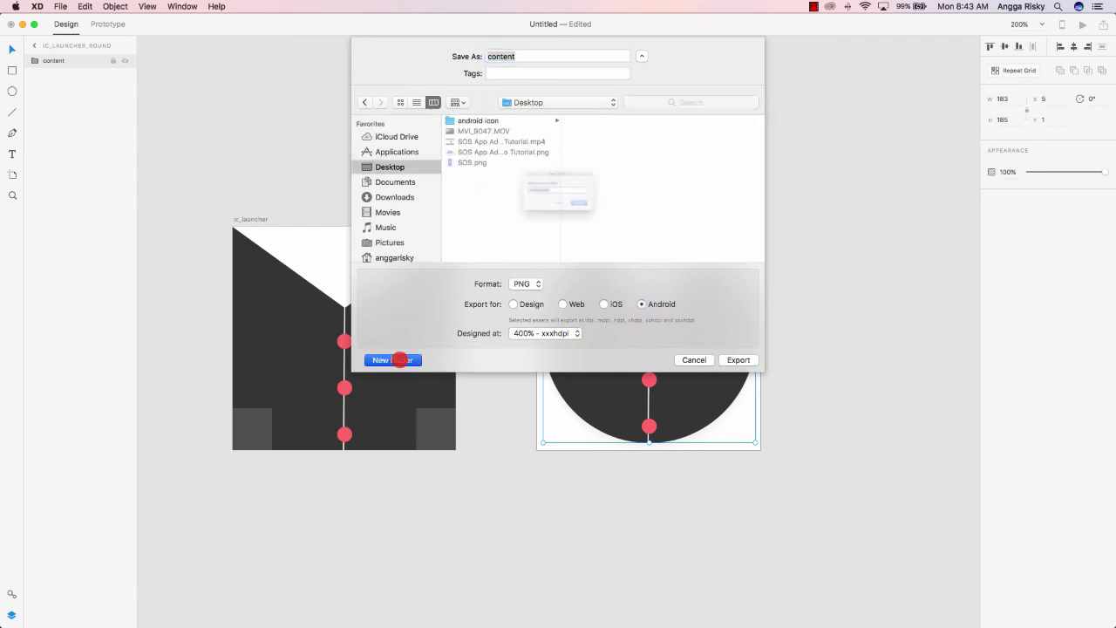
text(android icon round)
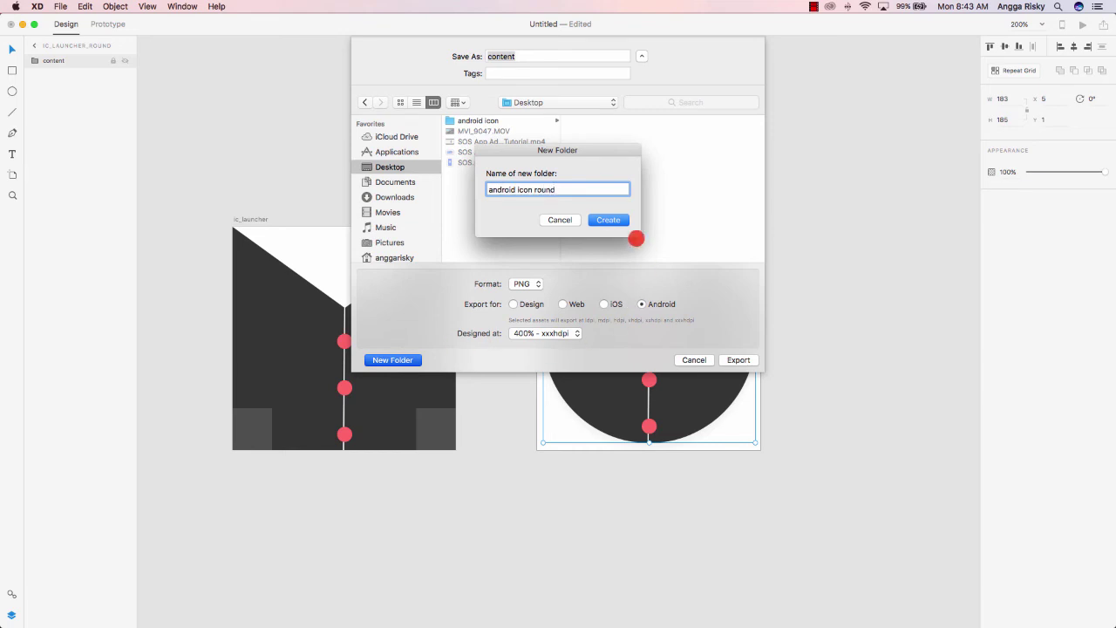
click(591, 220)
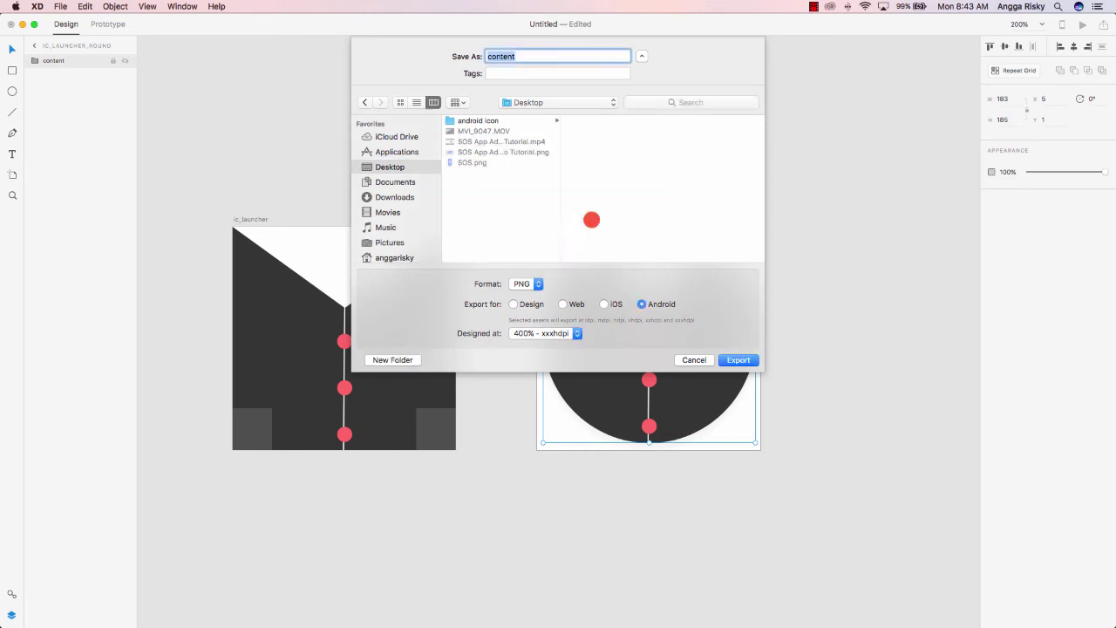
text(ic_launcher_round)
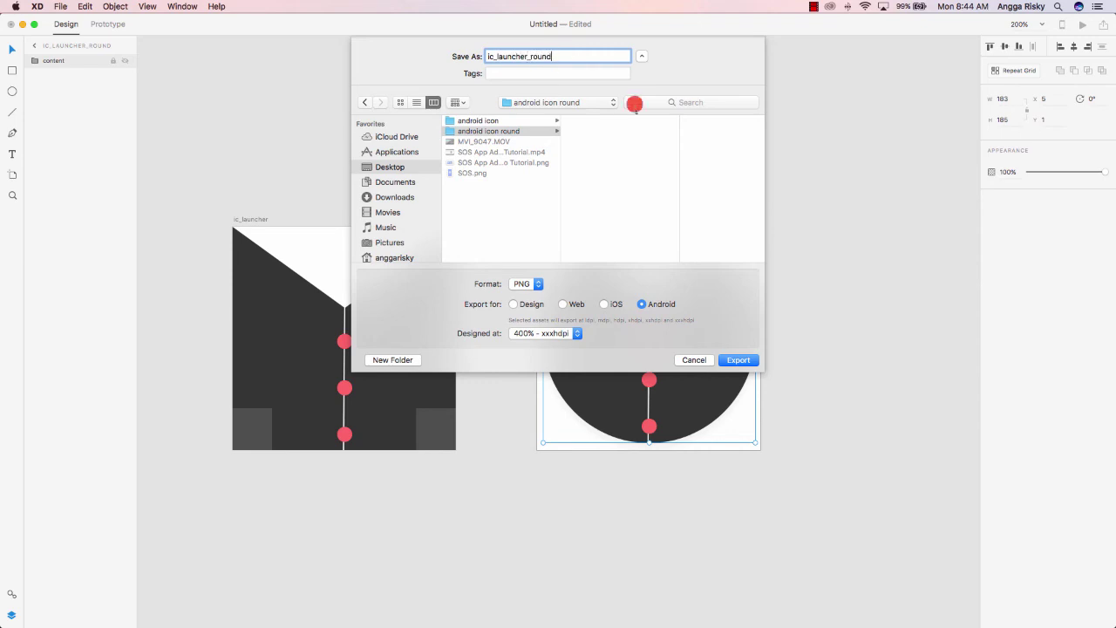
click(740, 359)
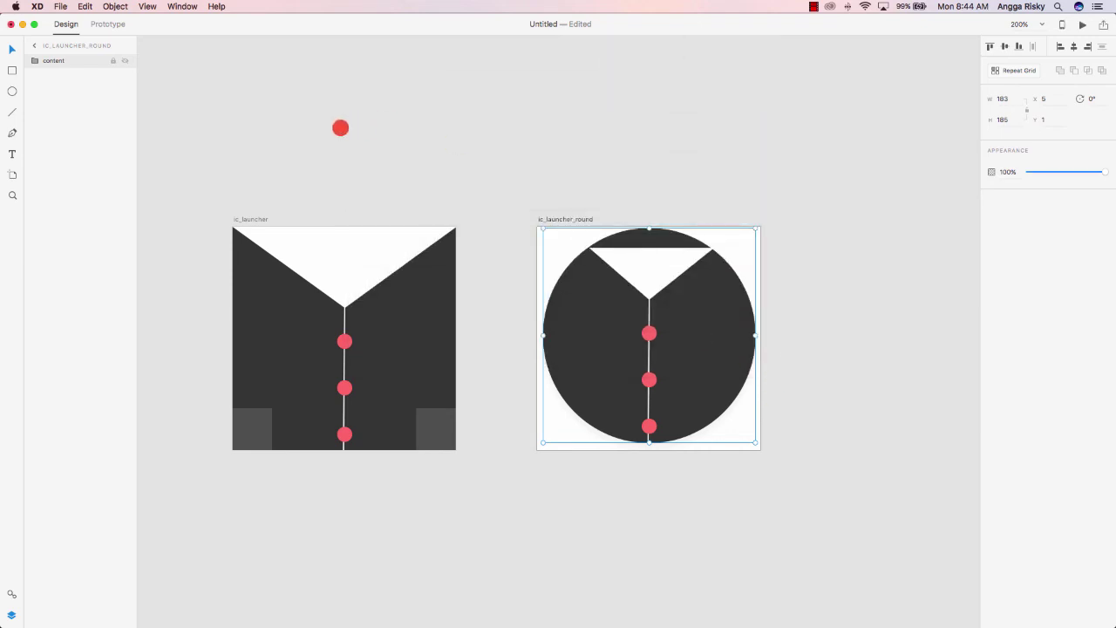
Step: Switch to Finder and examine the exported PNGs in the drawable folders of "android icon round" and "android icon"
click(10, 25)
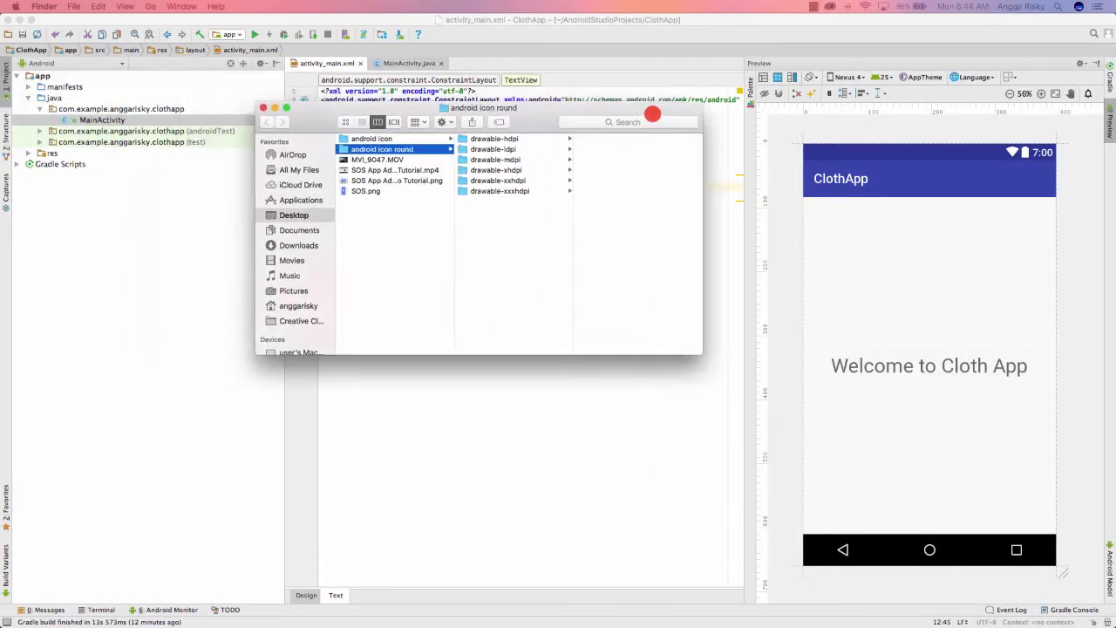
click(577, 142)
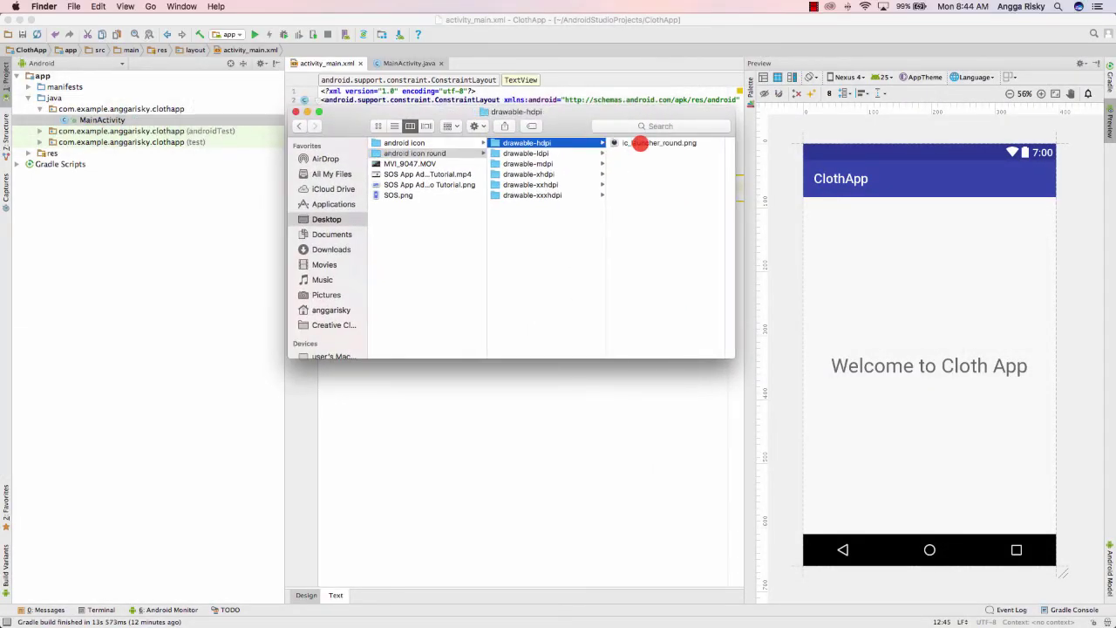
click(639, 142)
click(462, 153)
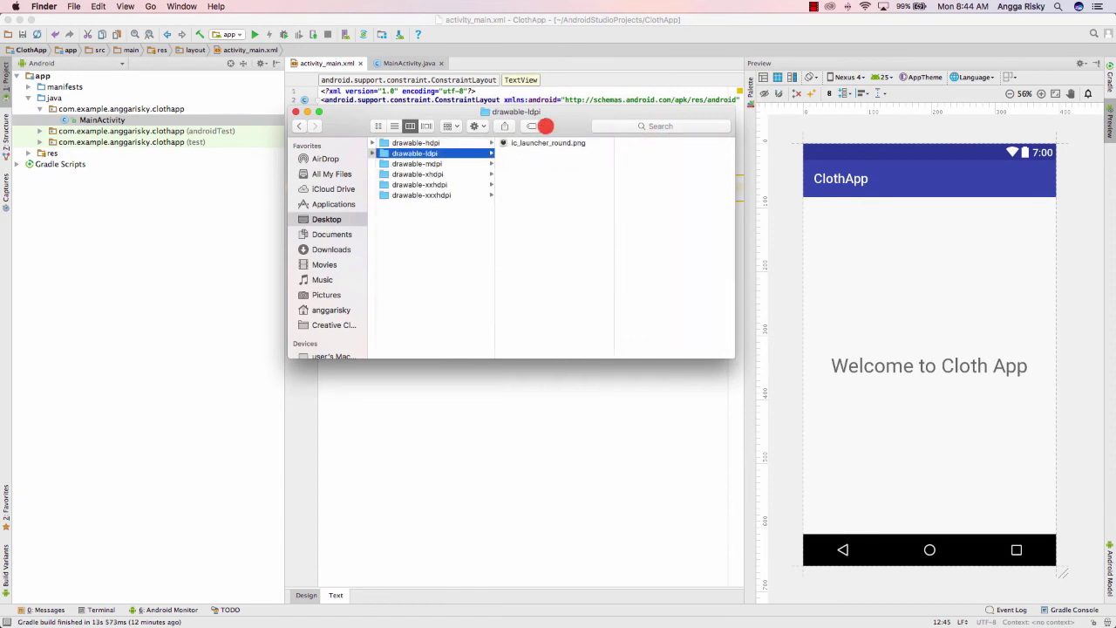
scroll(462, 165, left, 3)
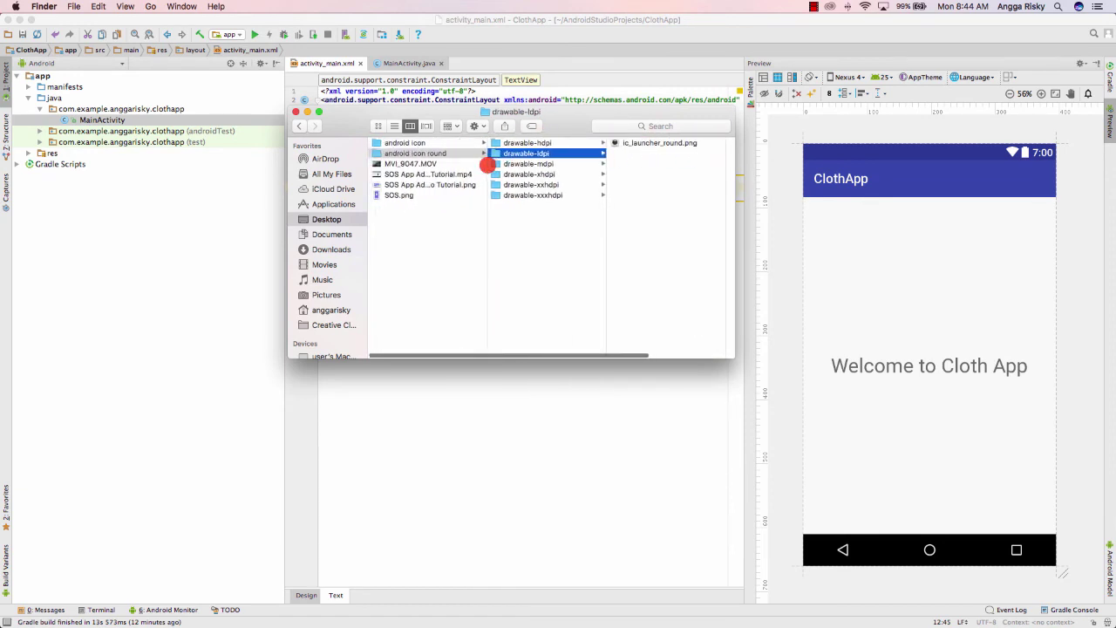
click(453, 143)
click(543, 142)
click(698, 142)
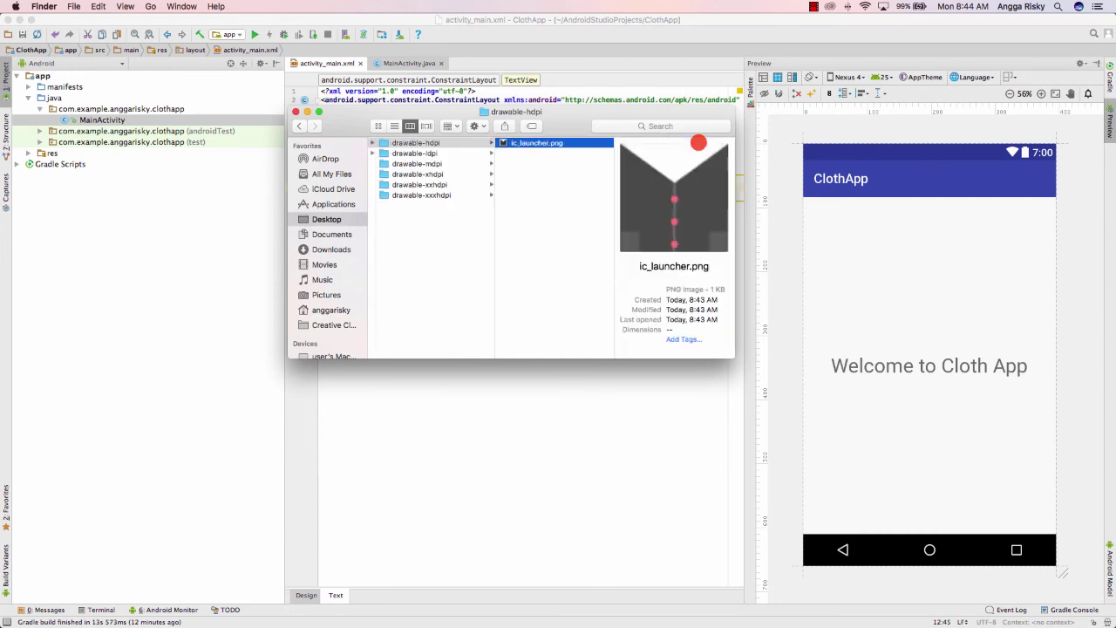
scroll(561, 155, left, 5)
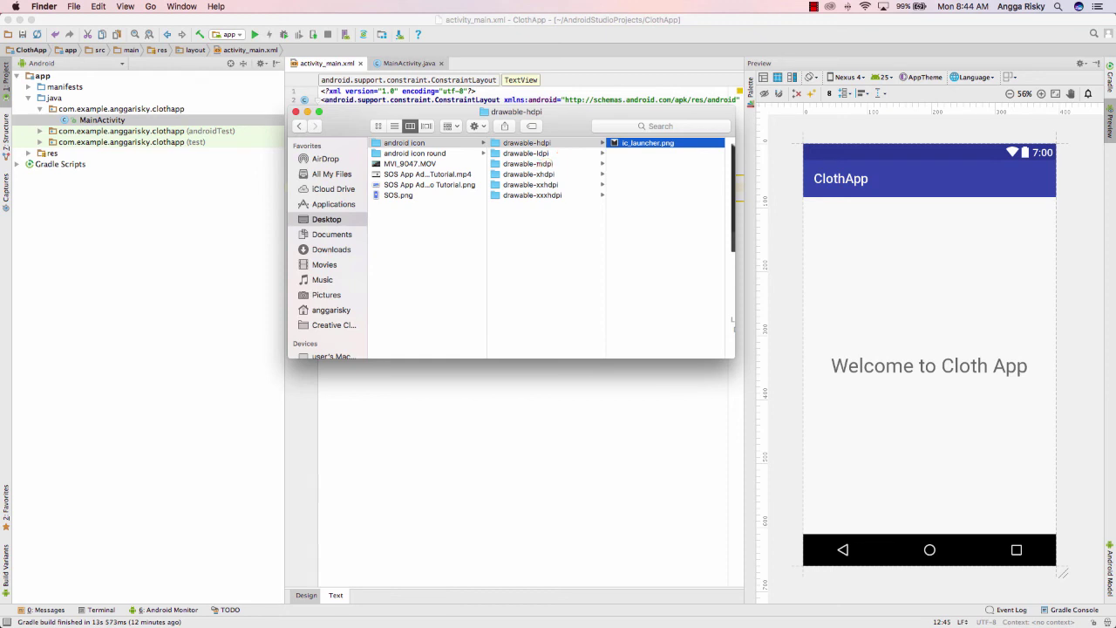
Step: Bring up the project's res folder window and arrange it side by side with the exported icons window
drag(558, 139, 855, 218)
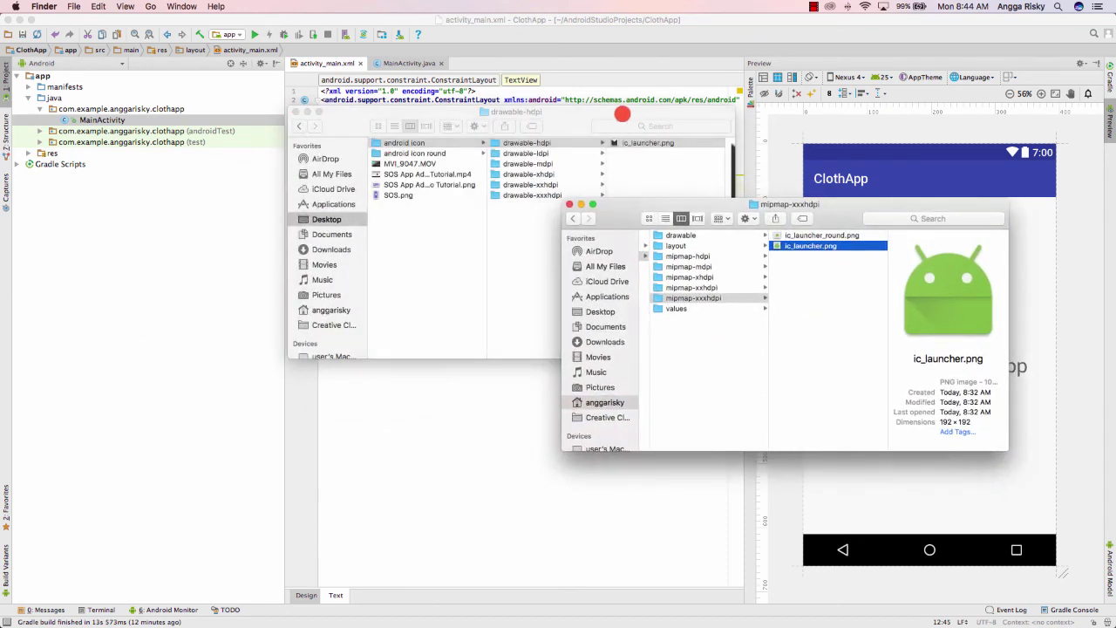
drag(621, 114, 375, 117)
drag(616, 207, 561, 117)
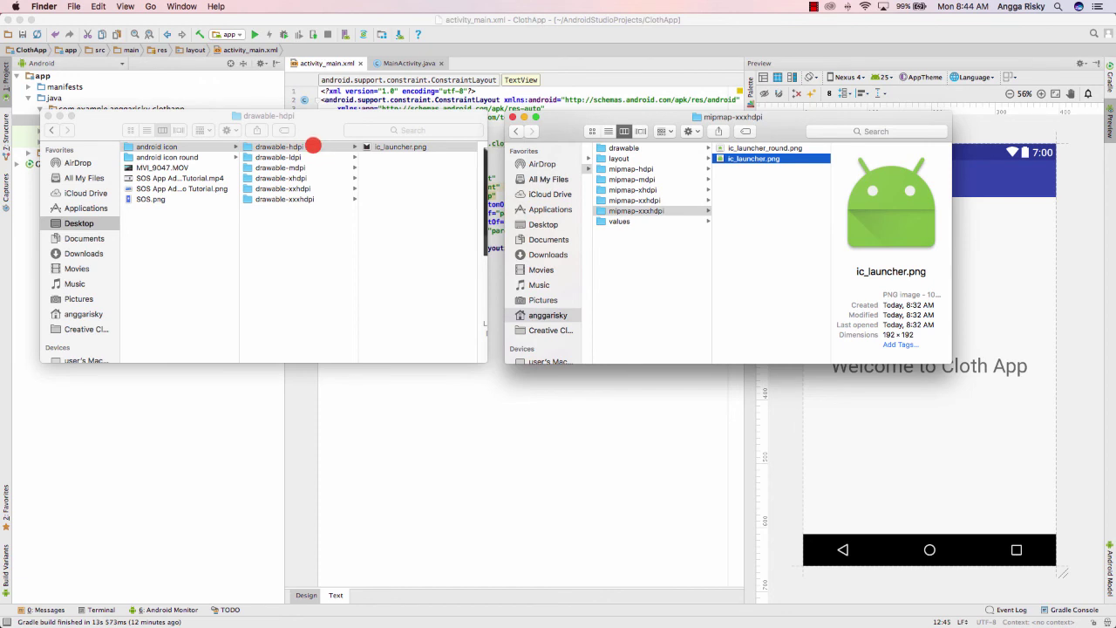
Step: Replace ic_launcher.png in the project's mipmap-hdpi folder with the drawable-hdpi version from the "android icon" folder
click(682, 168)
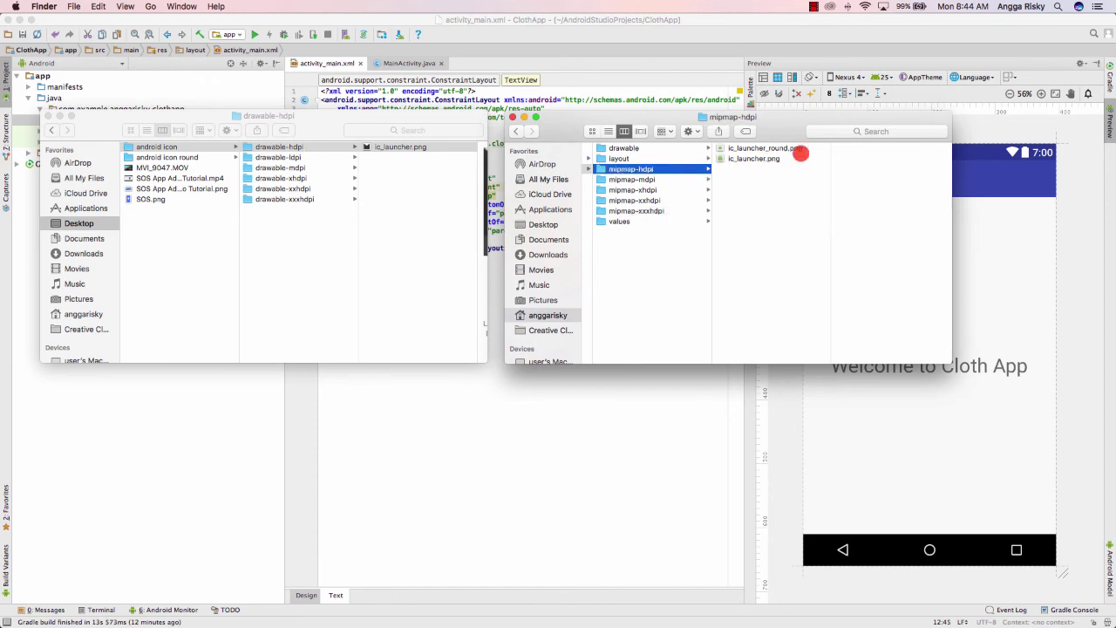
click(408, 148)
key(super+c)
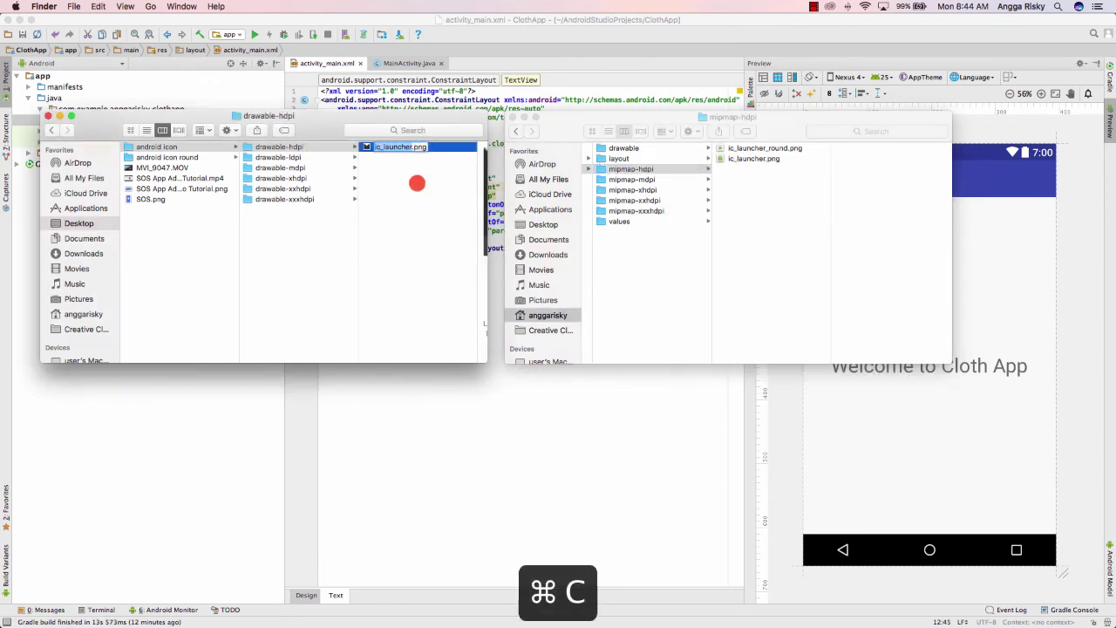
click(749, 249)
key(super+v)
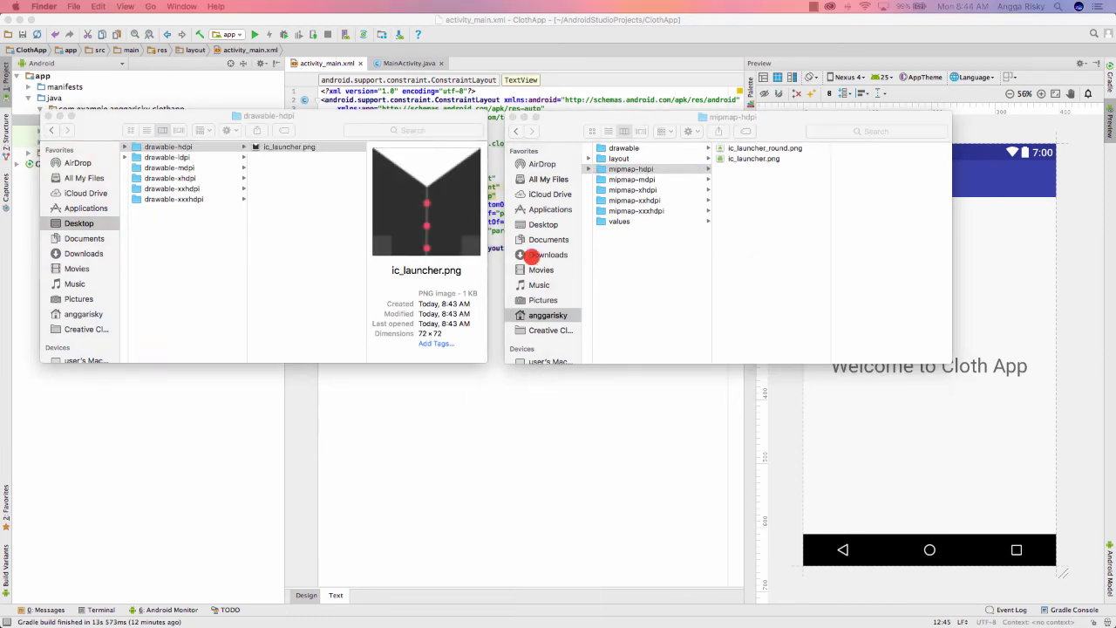
click(602, 299)
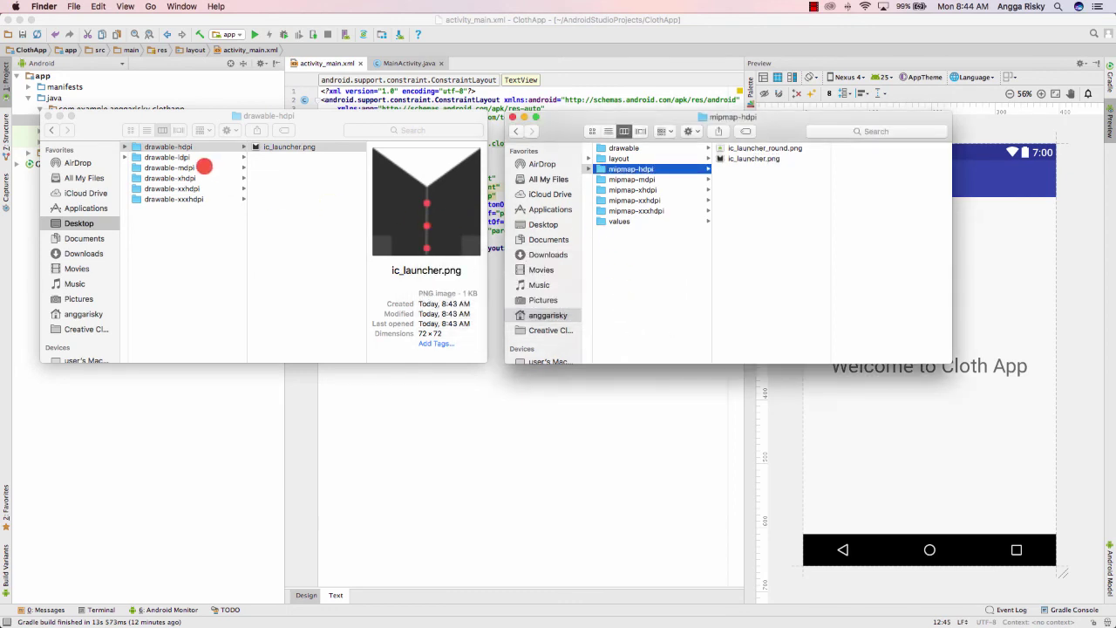
click(219, 154)
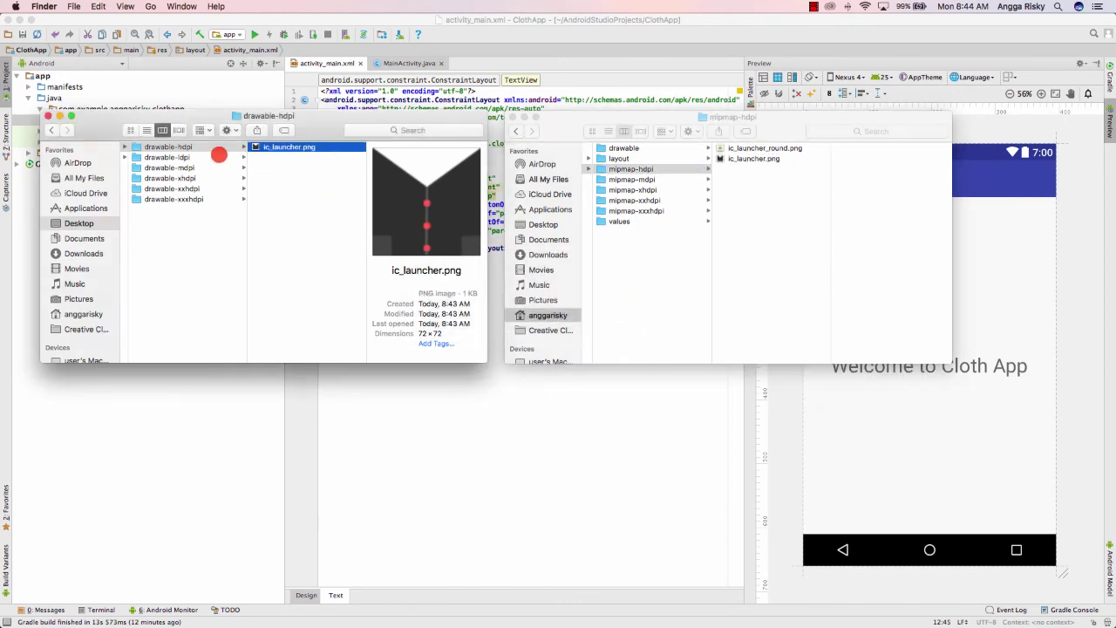
click(244, 156)
key(super+c)
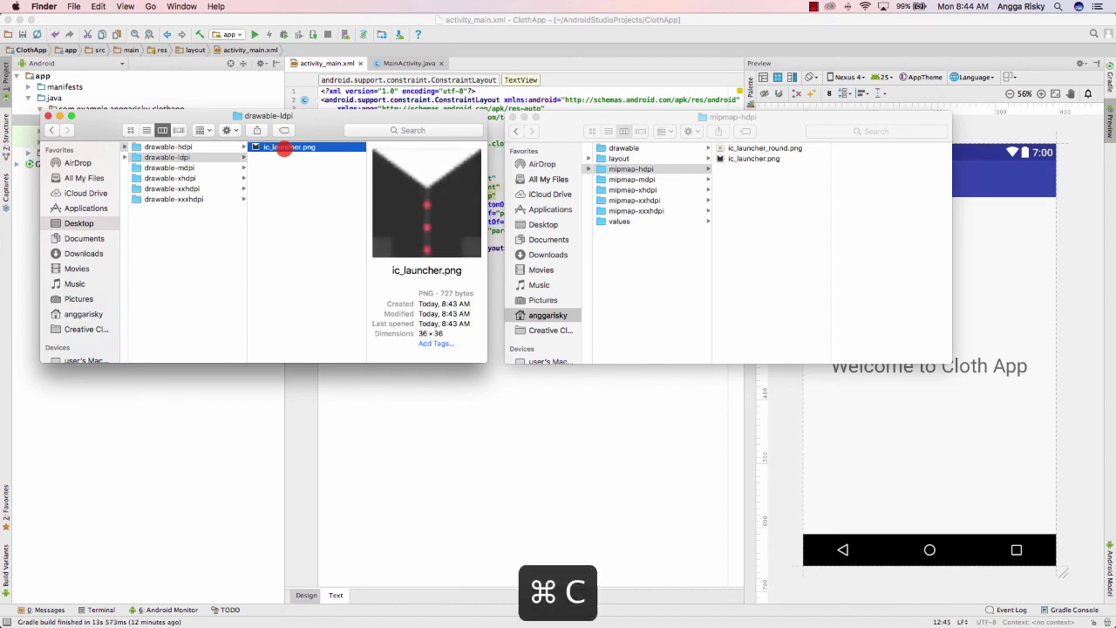
click(682, 179)
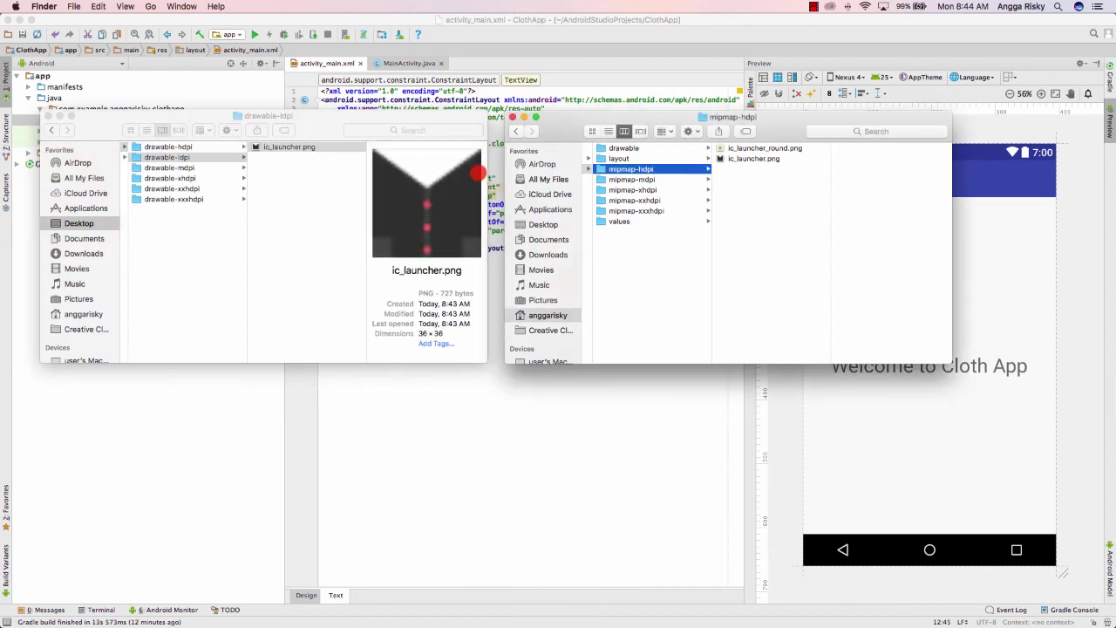
click(673, 179)
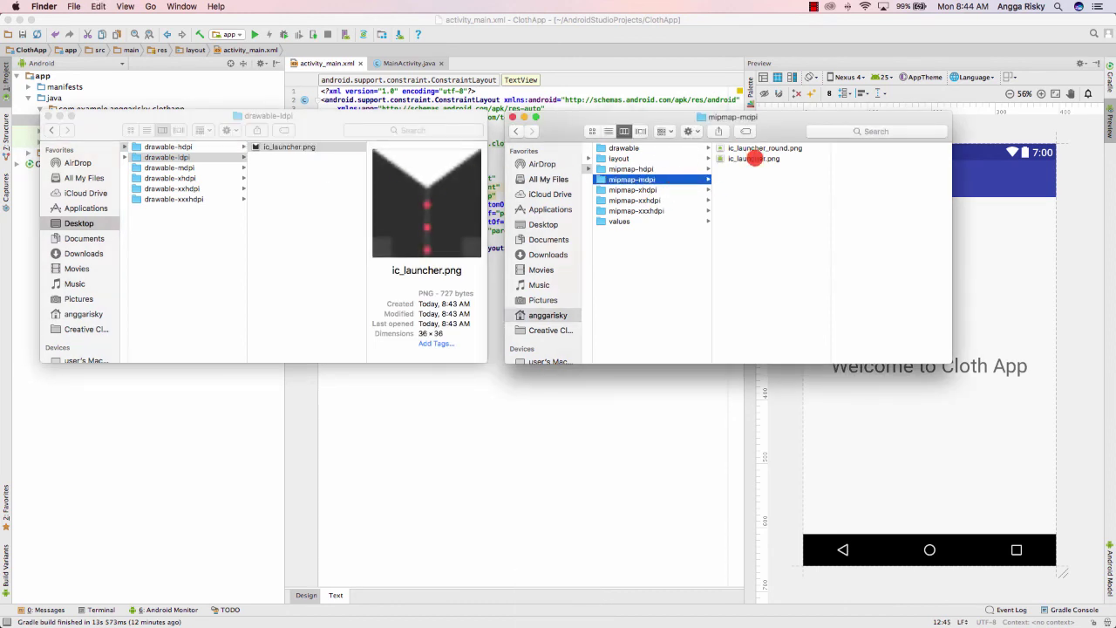
click(742, 159)
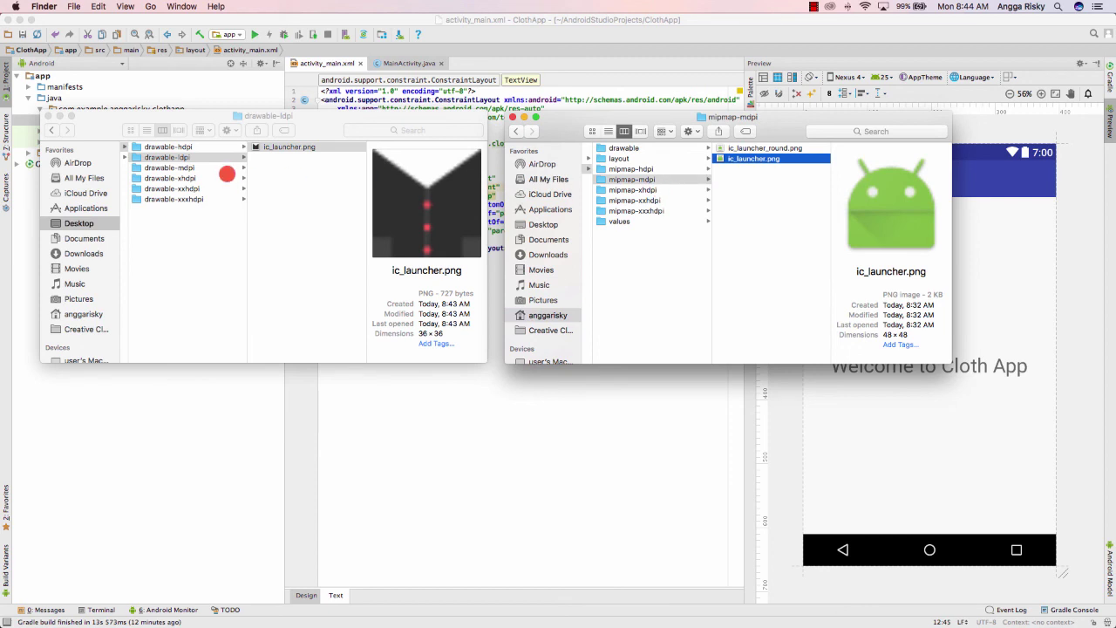
Step: Replace ic_launcher.png in the project's mipmap-mdpi folder with the exported drawable-mdpi version
click(222, 167)
click(290, 146)
key(super+c)
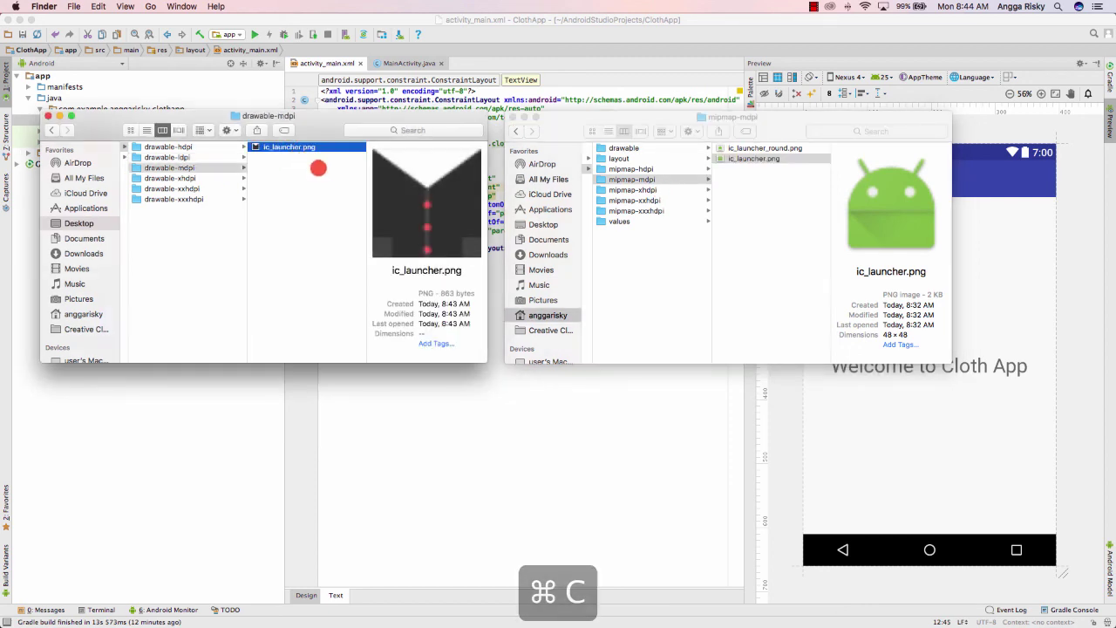
click(663, 180)
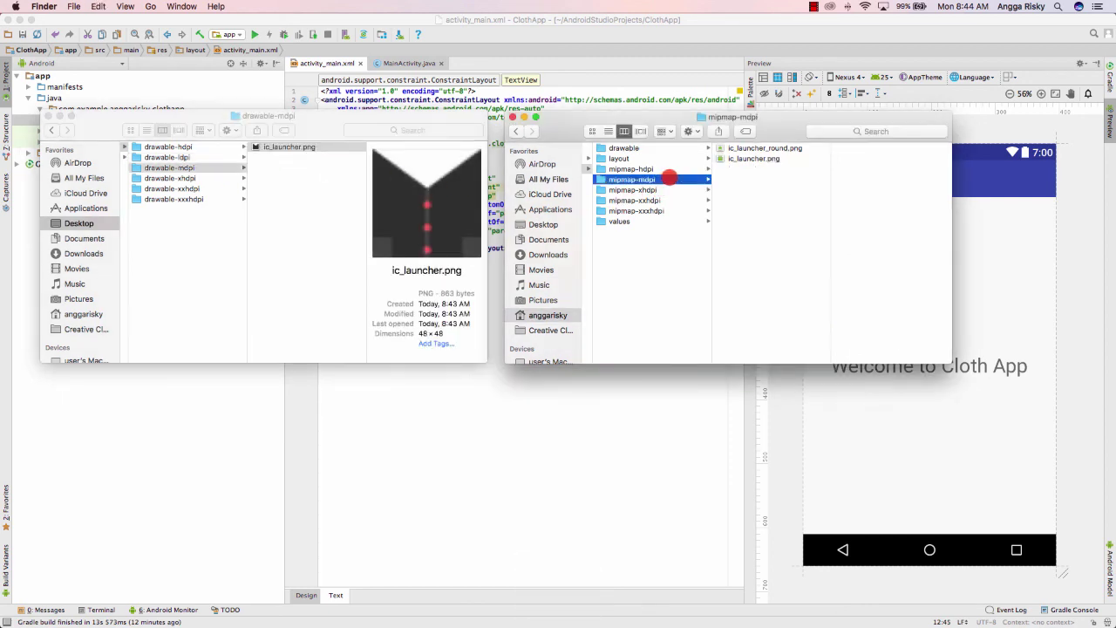
key(super+v)
click(619, 301)
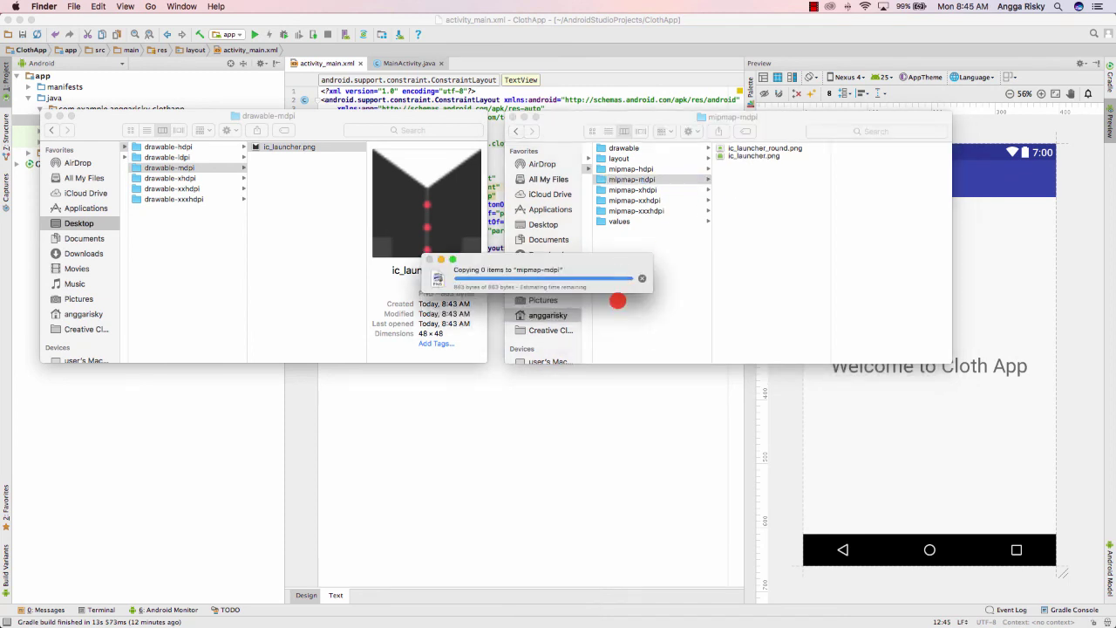
Step: Replace ic_launcher.png in the project's mipmap-xhdpi folder with the exported drawable-xhdpi version
click(205, 178)
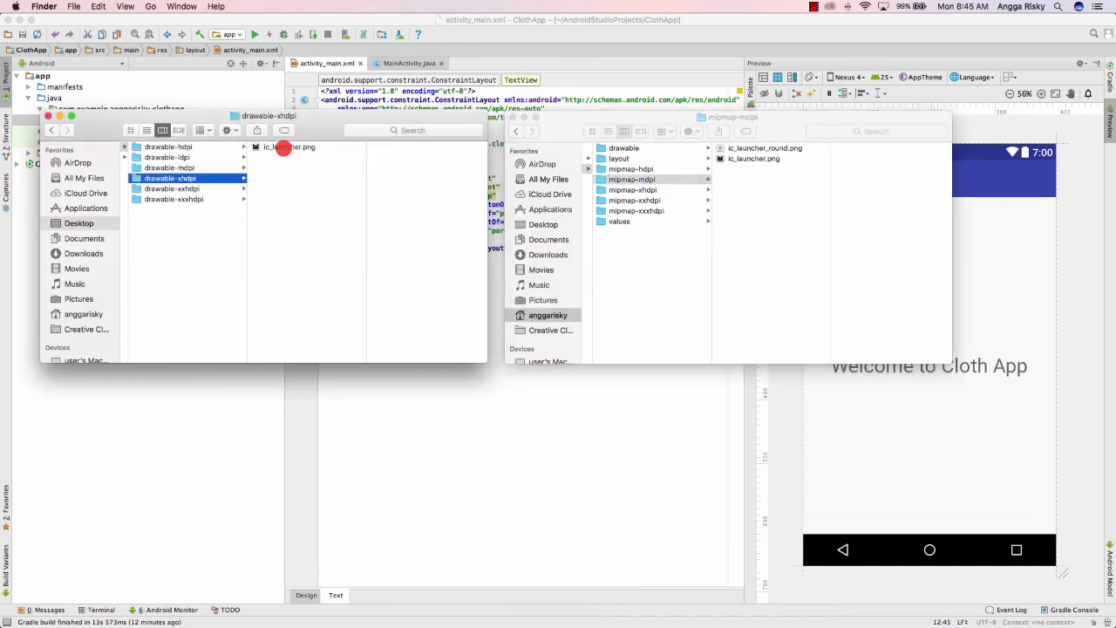
click(287, 146)
key(super+c)
click(668, 198)
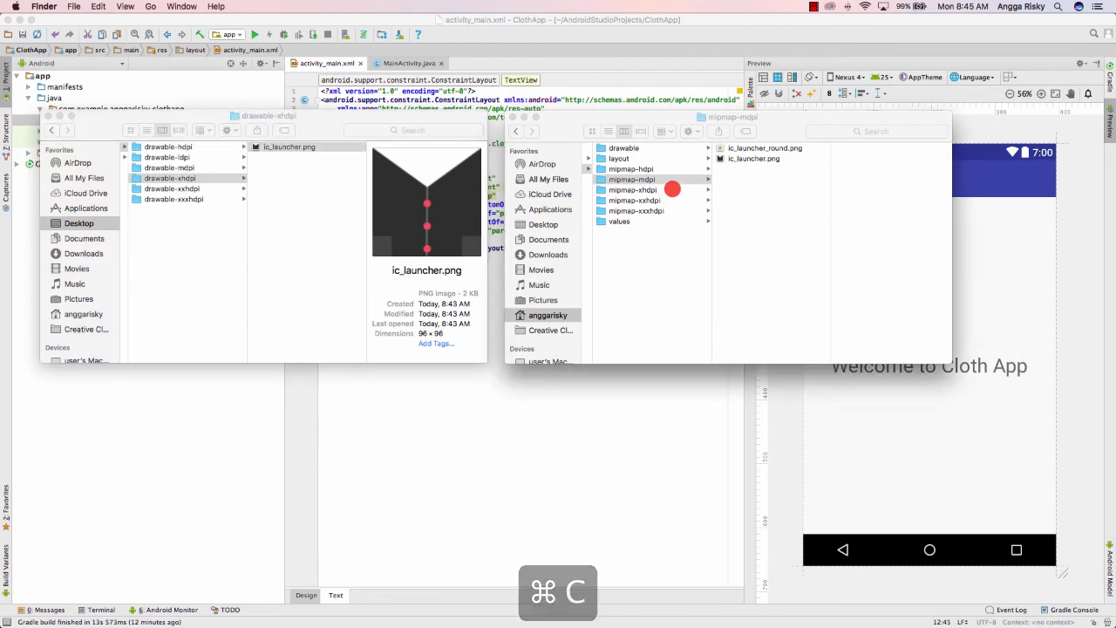
click(667, 189)
key(super+v)
click(621, 300)
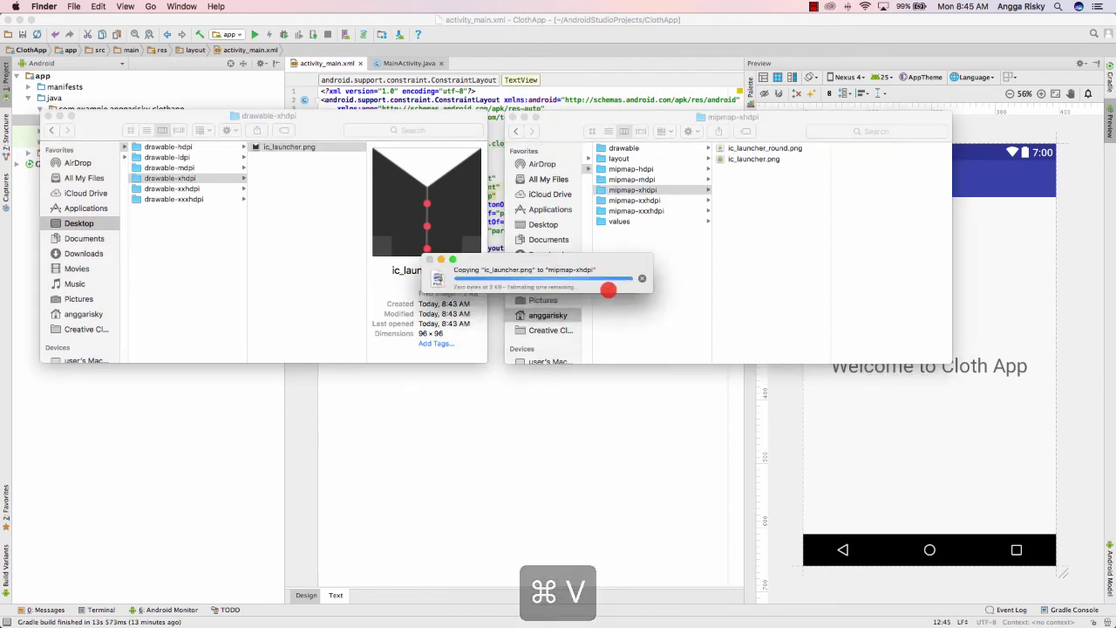
Step: Replace ic_launcher.png in the project's mipmap-xxhdpi folder with the exported drawable-xxhdpi version
click(213, 188)
click(212, 188)
click(288, 146)
key(super+c)
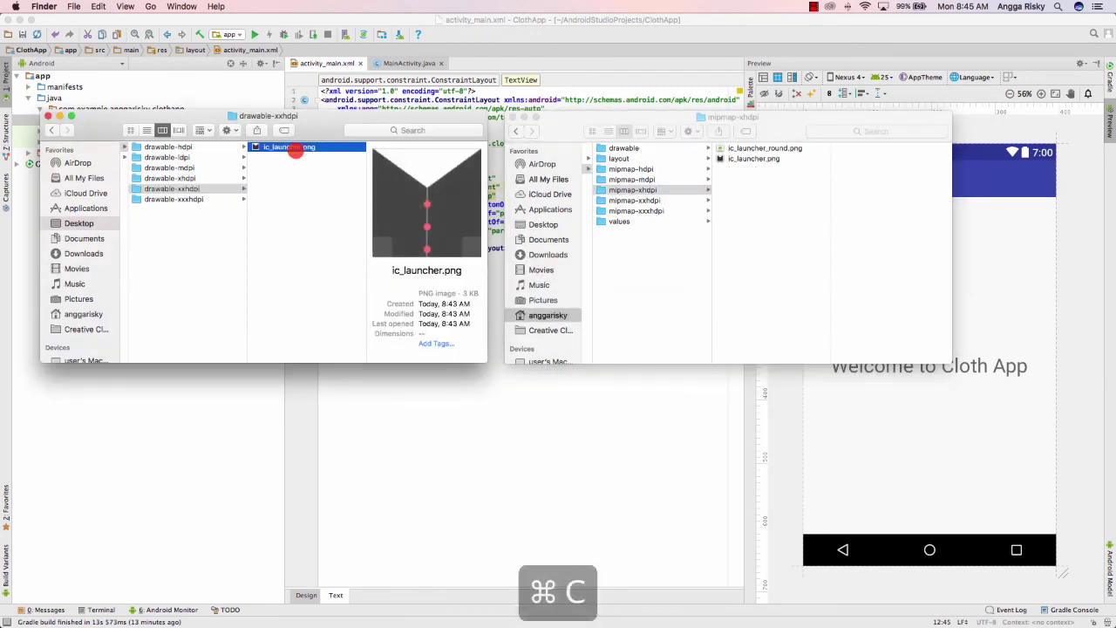
click(653, 201)
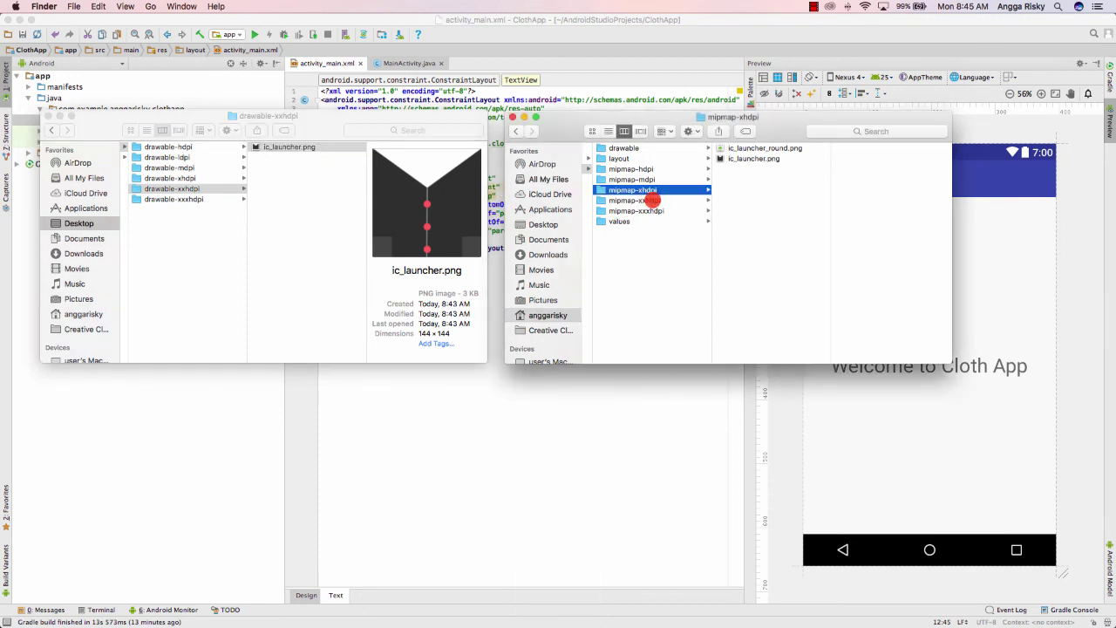
click(653, 200)
key(super+v)
click(620, 300)
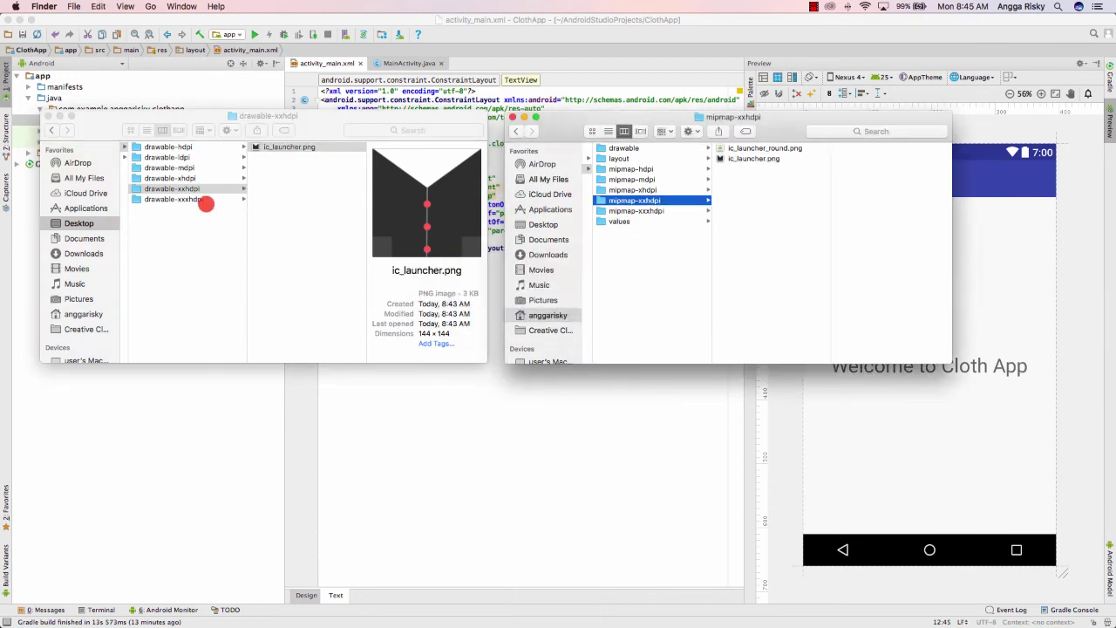
Step: Replace ic_launcher.png in the project's mipmap-xxxhdpi folder with the exported drawable-xxxhdpi version and preview the replaced file
click(207, 199)
click(207, 200)
click(287, 145)
key(super+c)
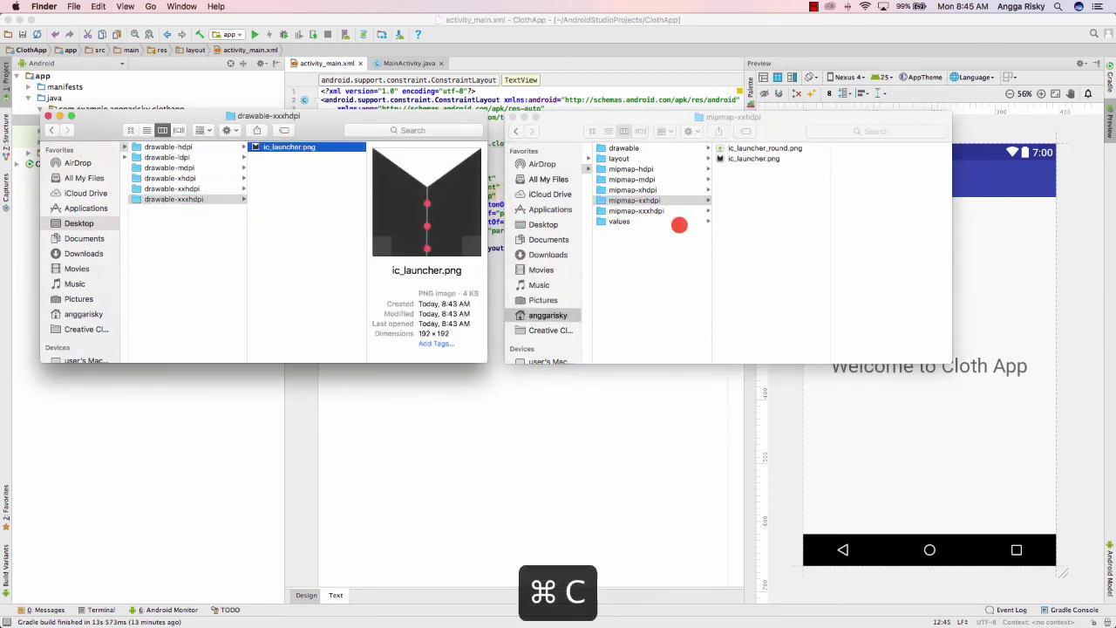
click(672, 210)
key(super+v)
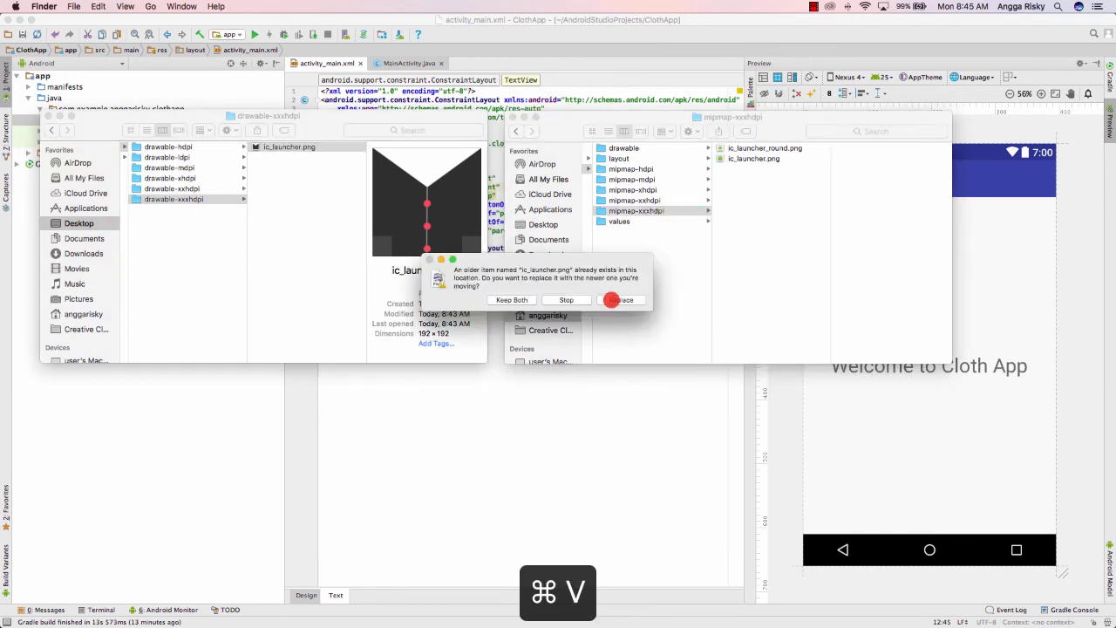
click(620, 299)
click(747, 158)
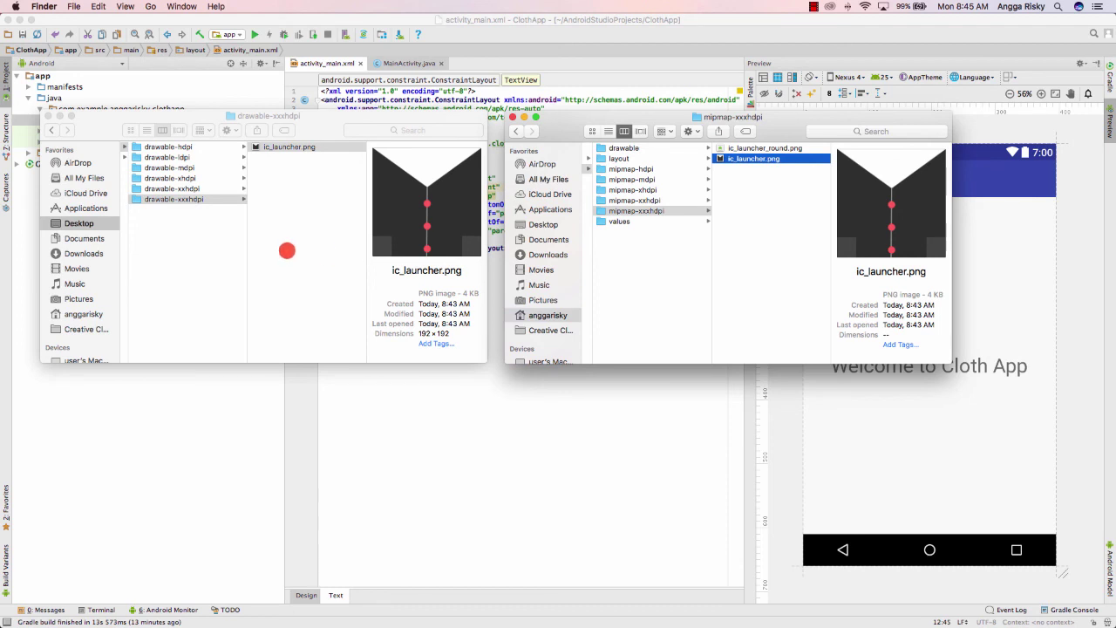
Step: Replace ic_launcher_round.png in the project's mipmap-hdpi folder with the drawable-hdpi version from the "android icon round" folder
click(287, 250)
scroll(287, 250, left, 5)
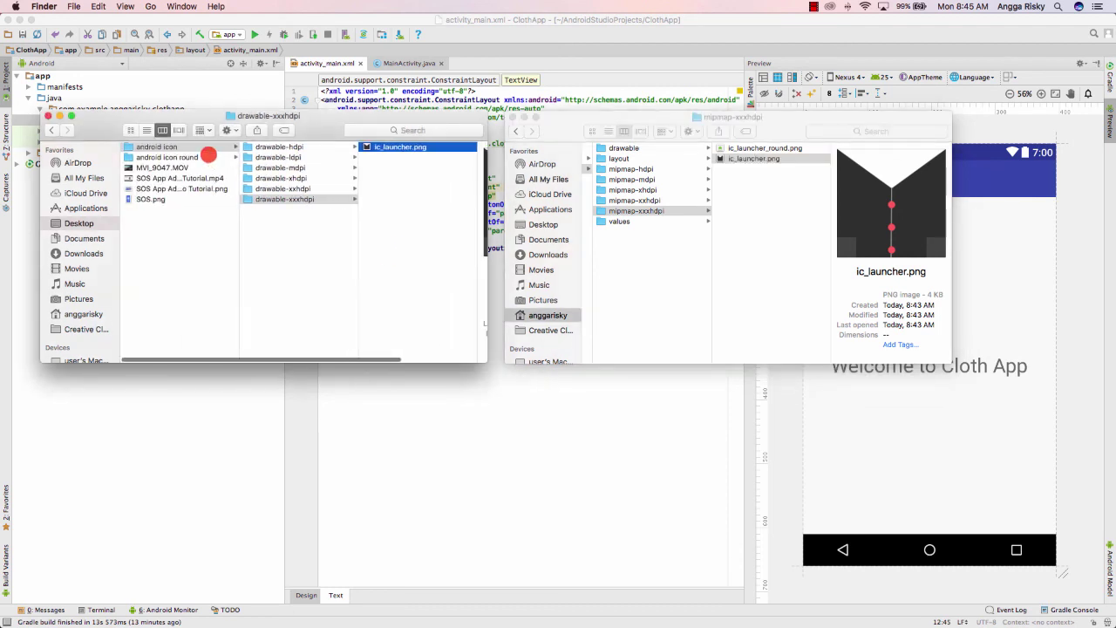
click(229, 157)
click(664, 169)
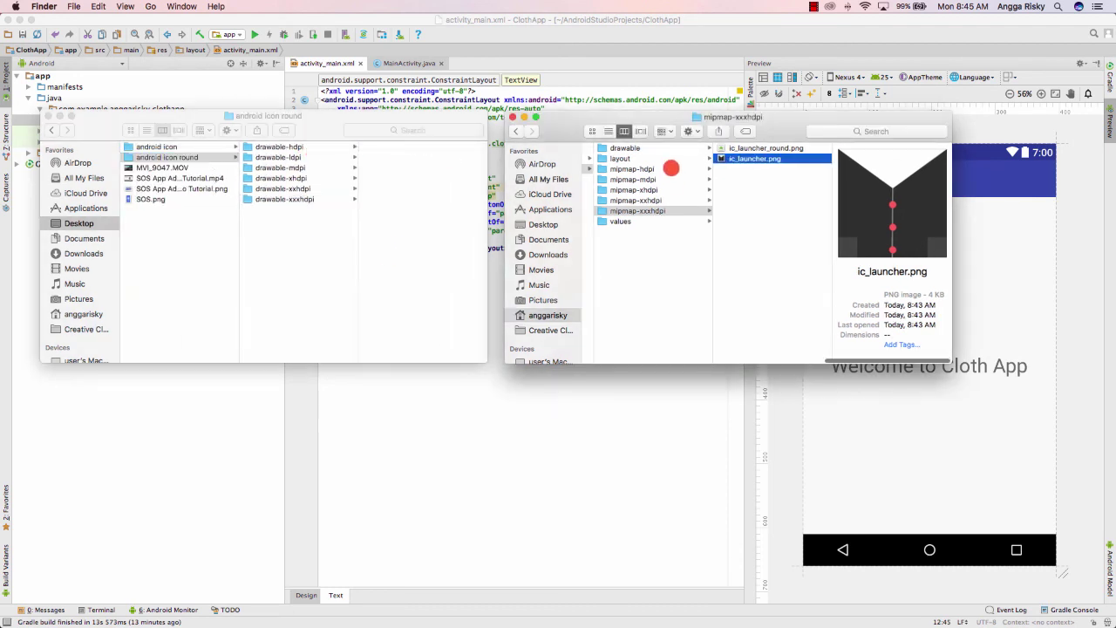
click(331, 149)
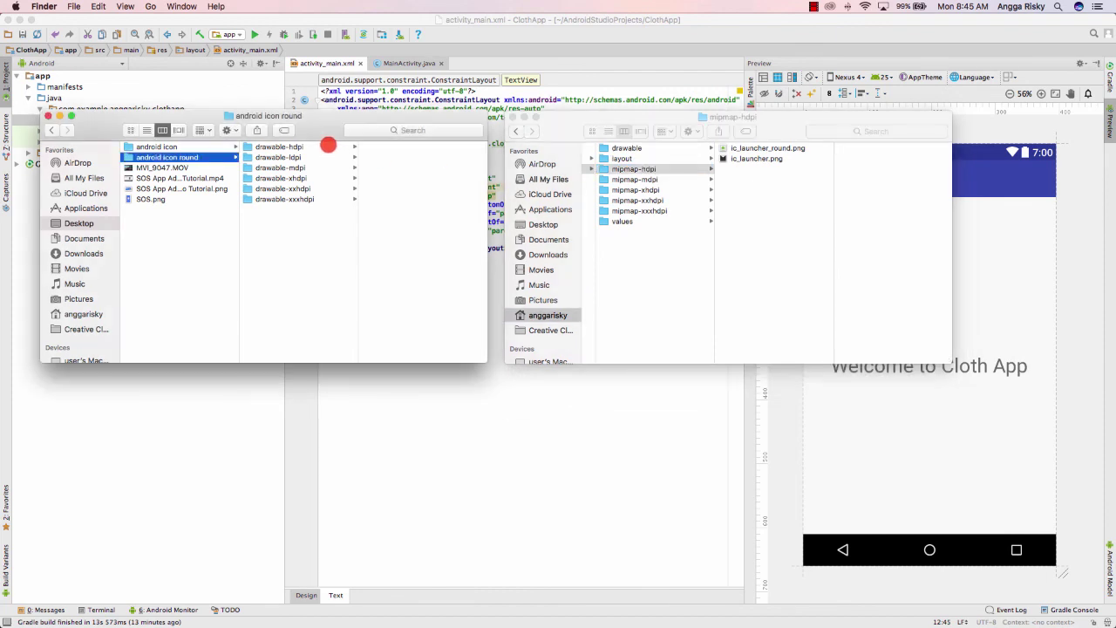
click(416, 149)
key(super+c)
key(super+v)
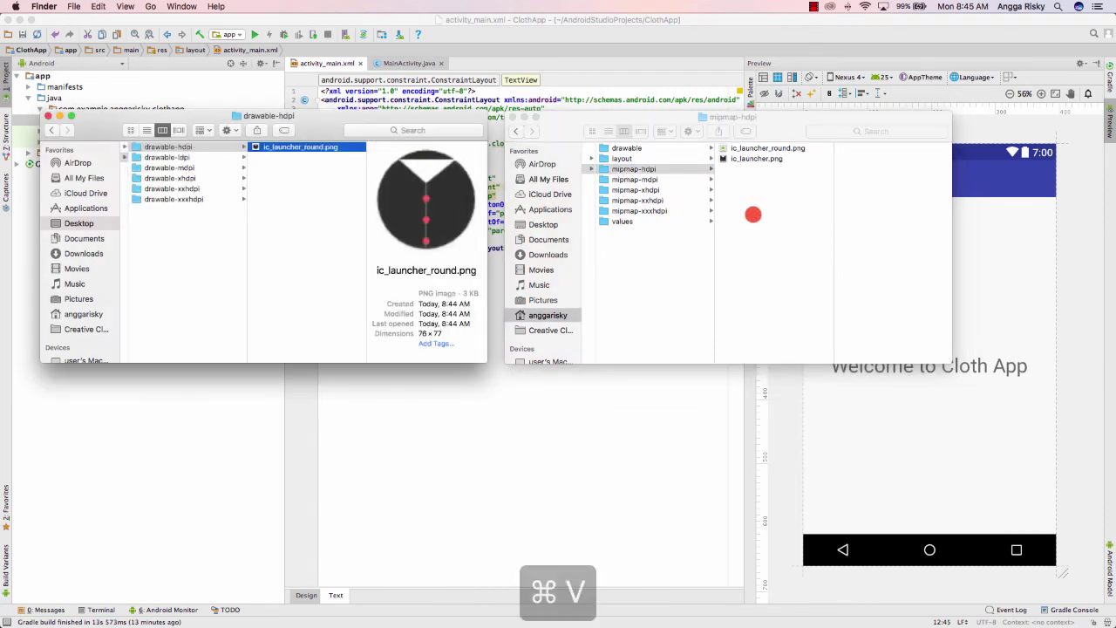
click(712, 215)
click(635, 297)
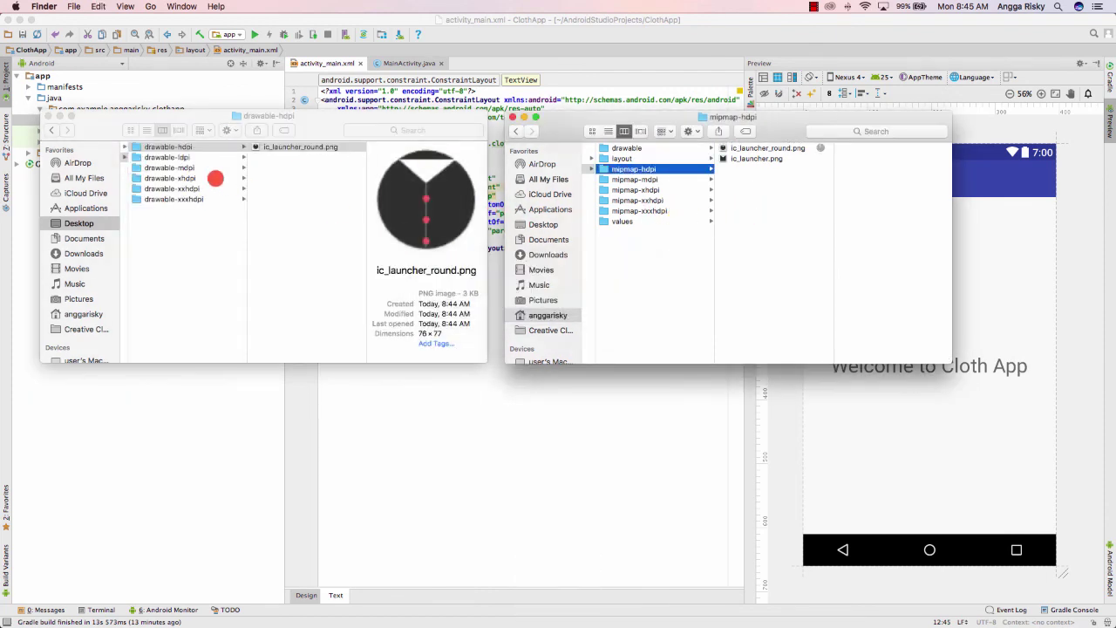
Step: Replace ic_launcher_round.png in the project's mipmap-mdpi folder with the exported drawable-mdpi version
click(200, 164)
click(306, 147)
key(super+c)
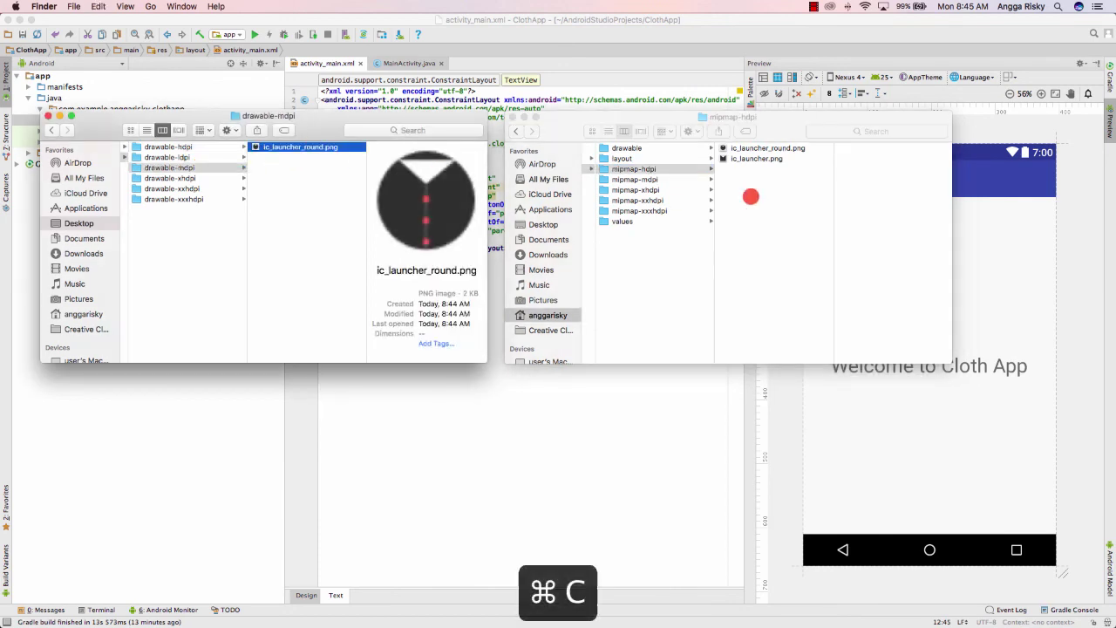
click(679, 178)
key(super+v)
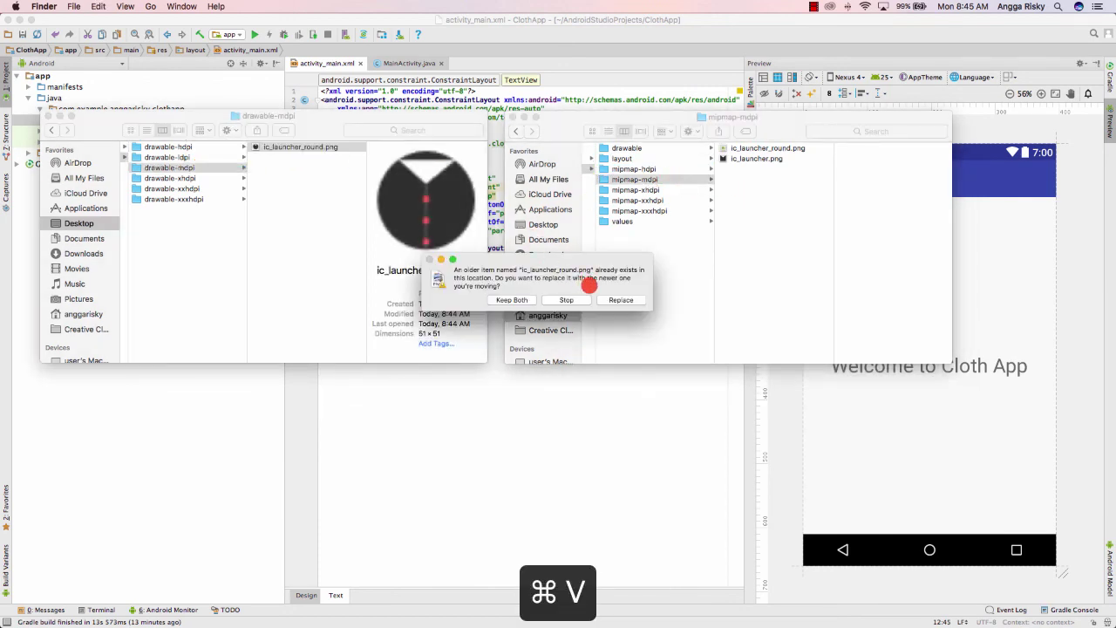
click(611, 300)
Step: Replace ic_launcher_round.png in the project's mipmap-xhdpi folder with the exported drawable-xhdpi version
click(215, 177)
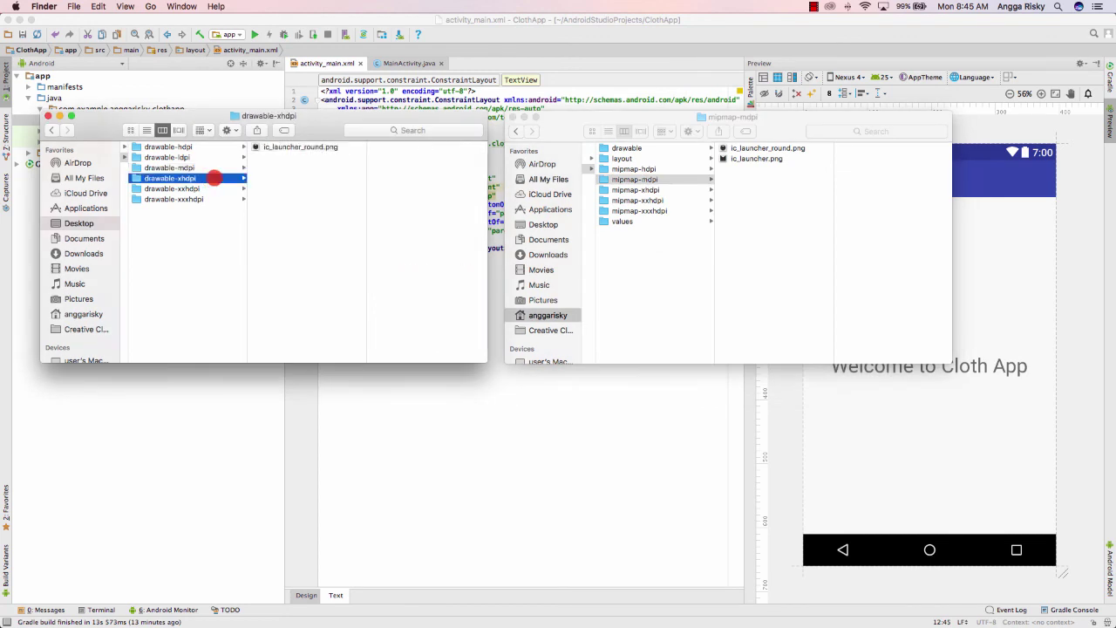
click(300, 147)
key(super+c)
click(666, 189)
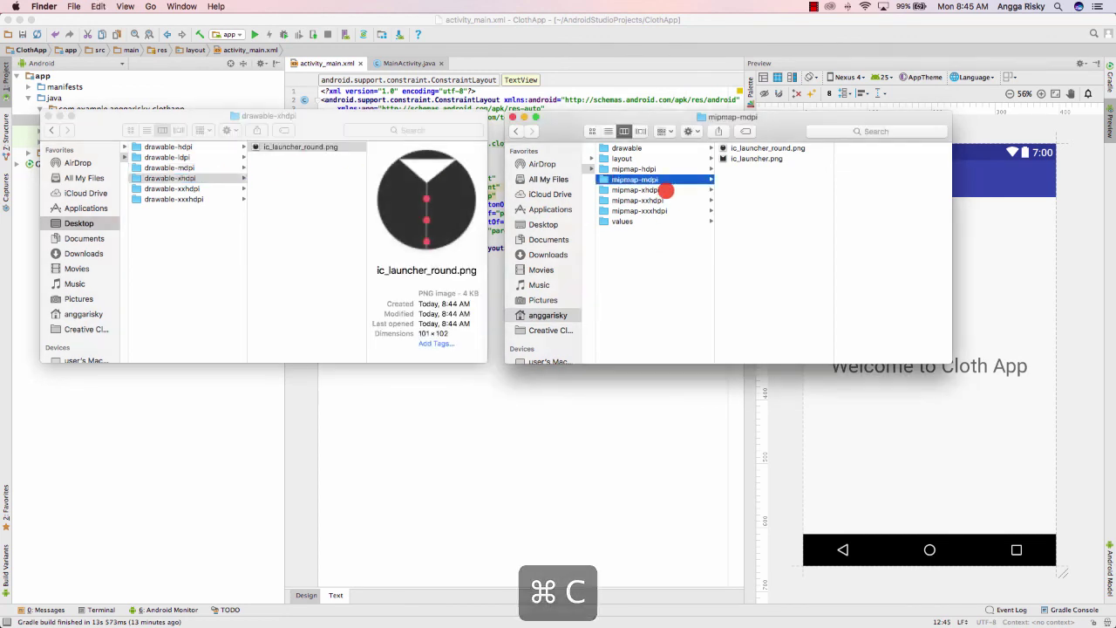
key(super+v)
click(605, 307)
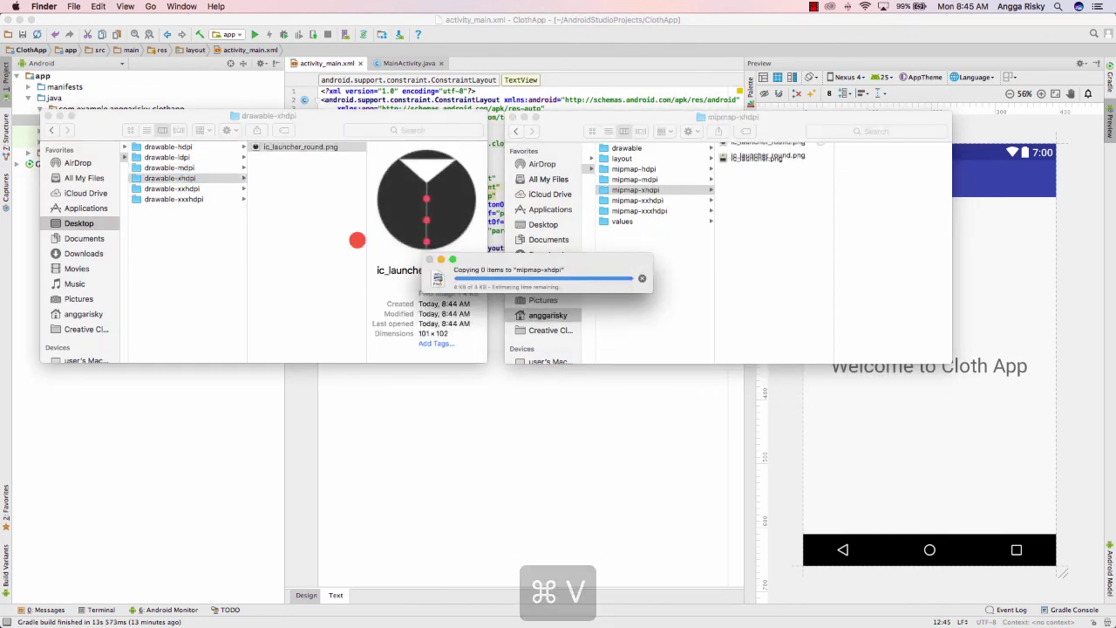
Step: Replace ic_launcher_round.png in the project's mipmap-xxhdpi folder with the exported drawable-xxhdpi version
click(194, 187)
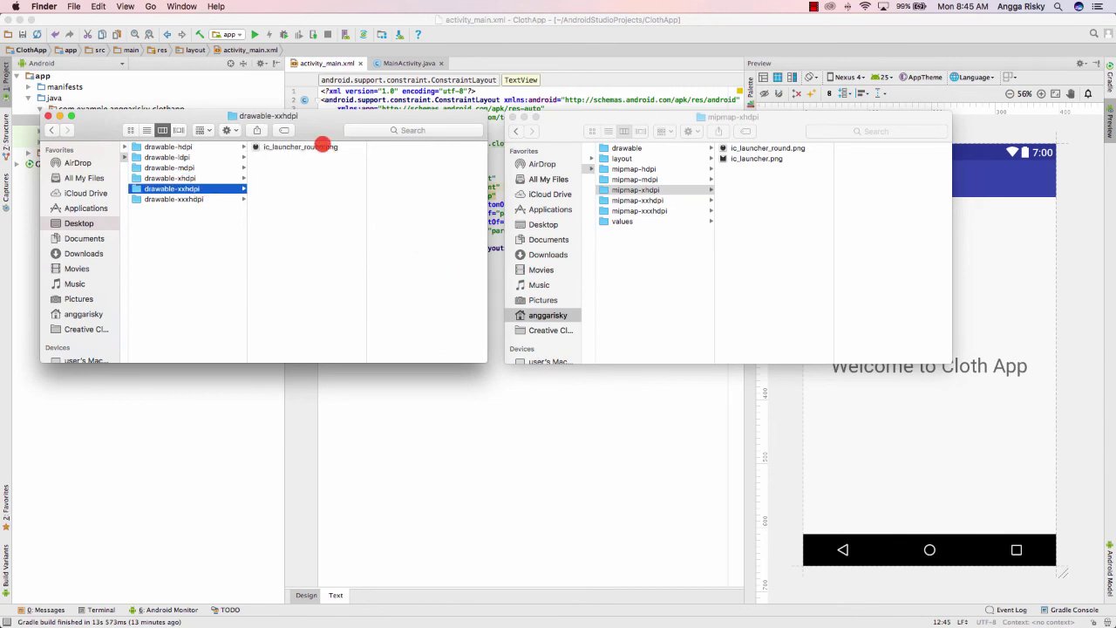
click(323, 147)
key(super+c)
click(667, 199)
key(super+v)
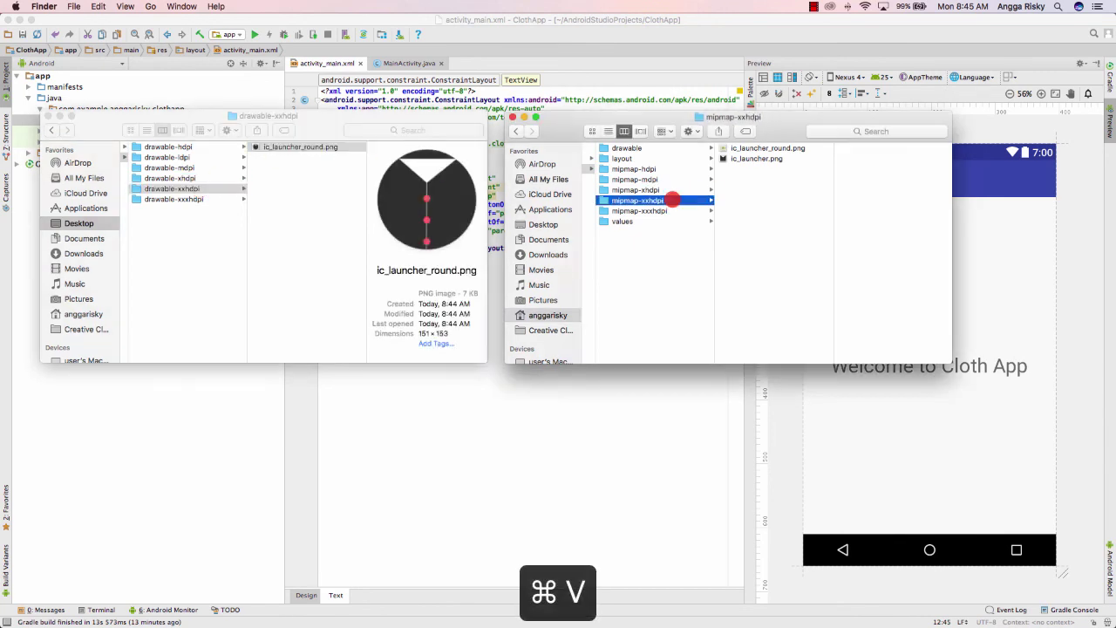
click(621, 299)
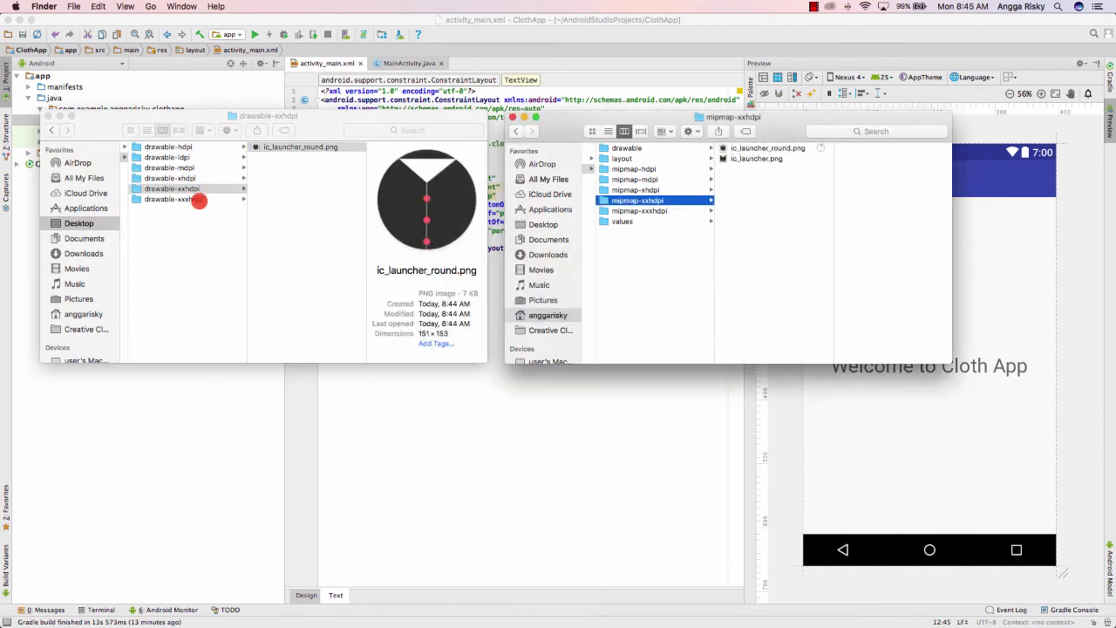
Step: Replace ic_launcher_round.png in the project's mipmap-xxxhdpi folder with the exported drawable-xxxhdpi version
click(198, 199)
click(294, 147)
key(super+c)
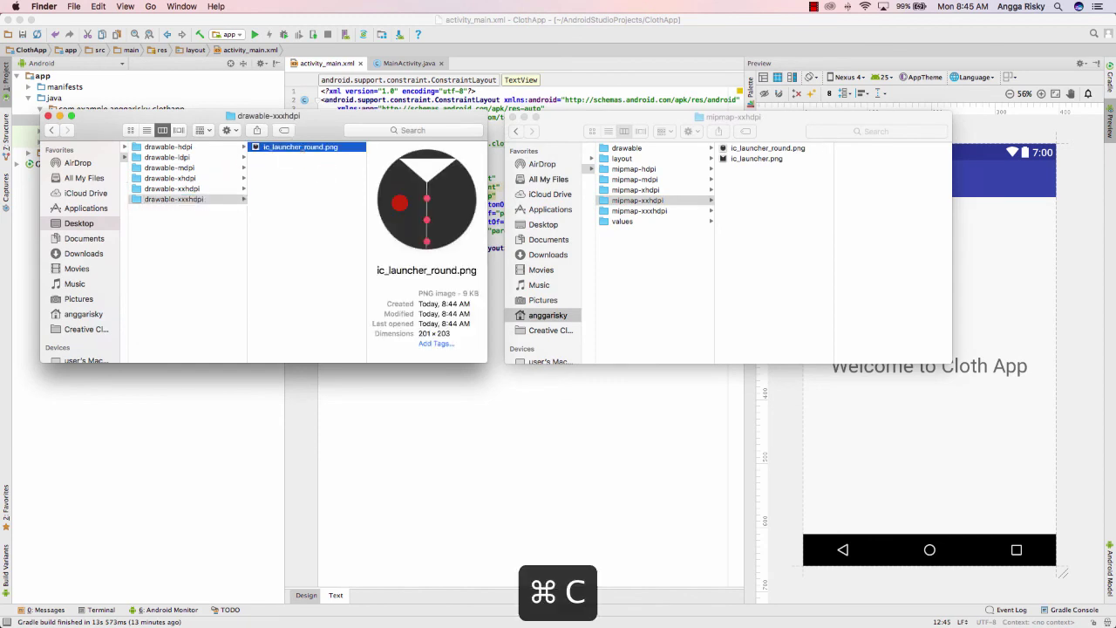
click(666, 211)
shift+click(665, 211)
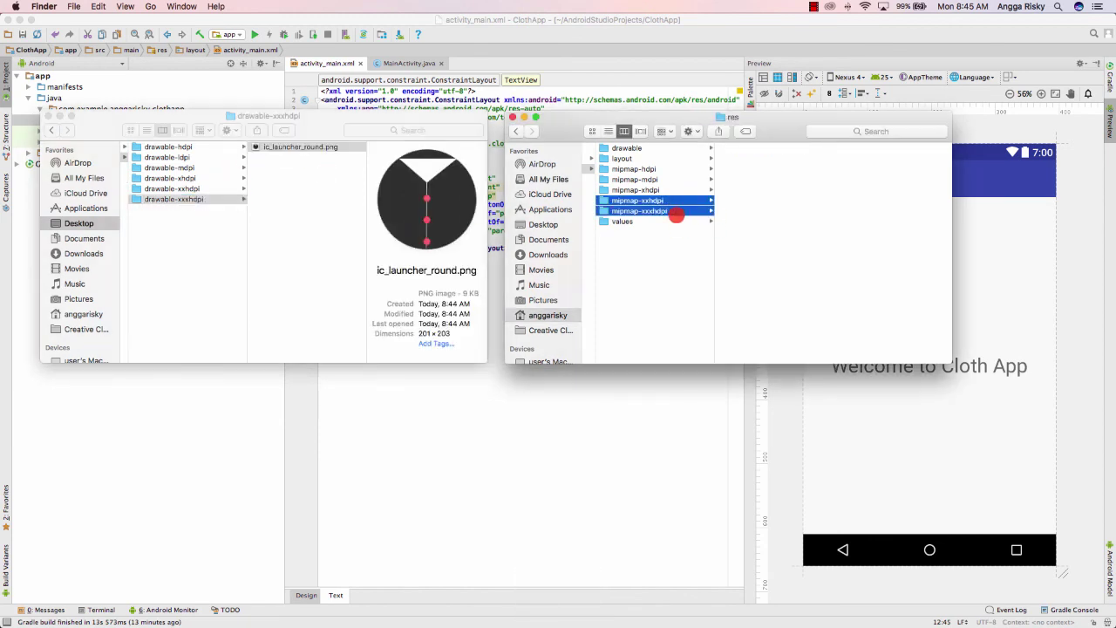
click(676, 211)
key(super+v)
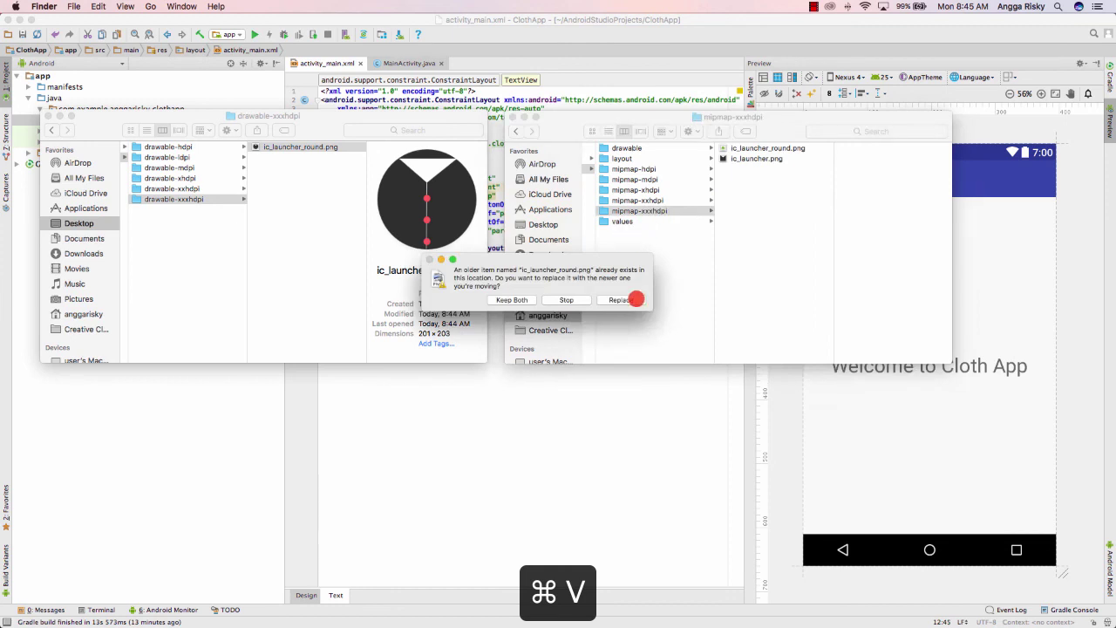
click(636, 299)
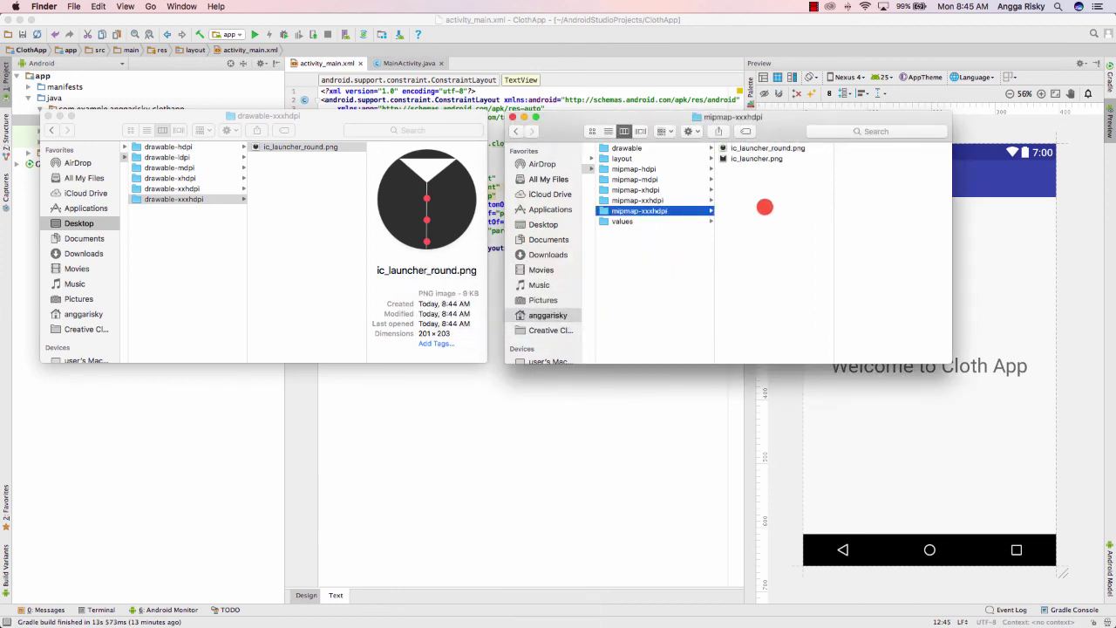
Step: Return to Android Studio and run the app on the connected Nexus 5X API 25 emulator
click(556, 384)
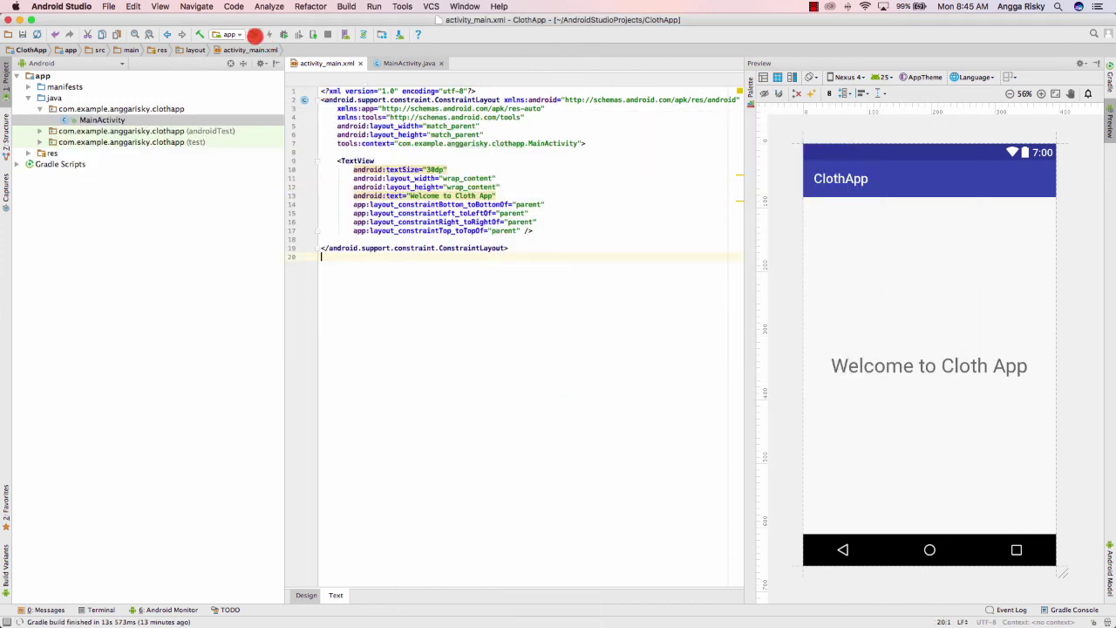
click(254, 35)
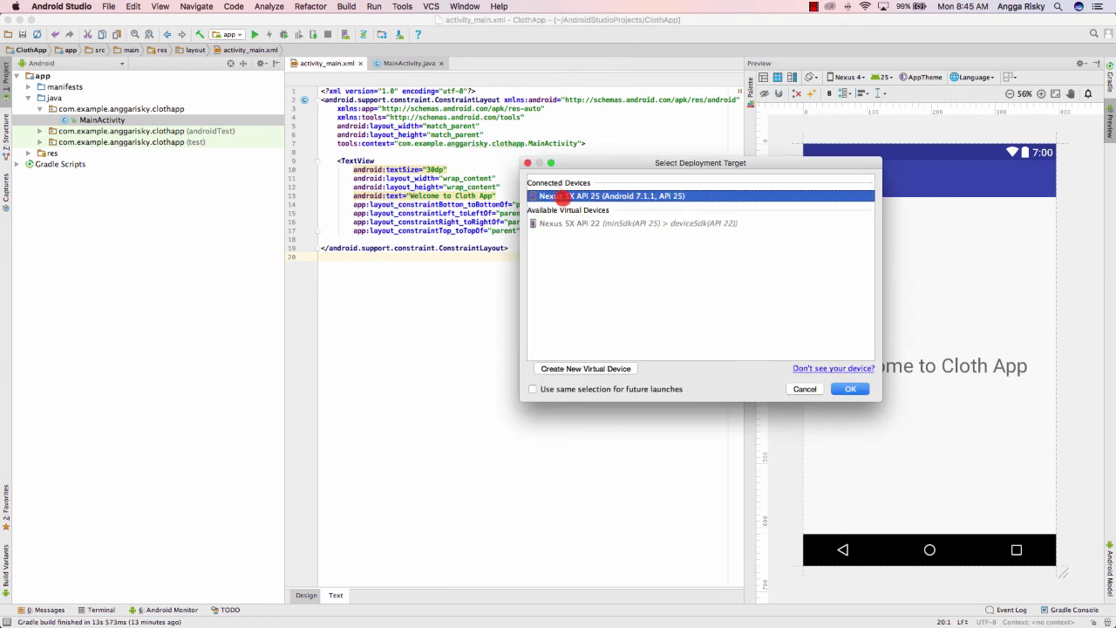
click(844, 389)
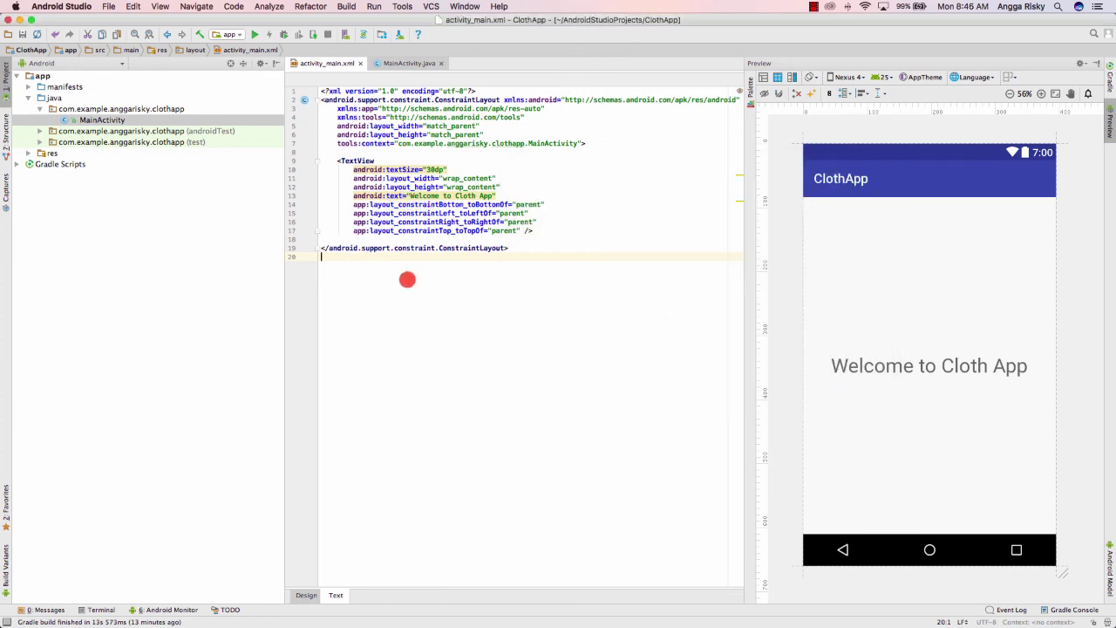
scroll(399, 277, right, 1)
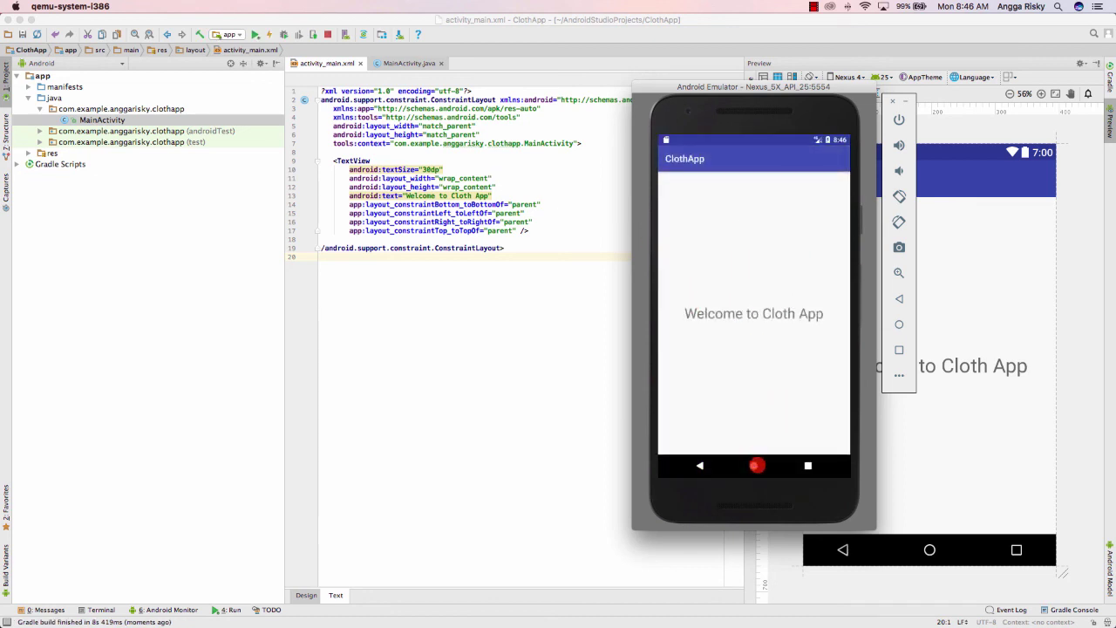
Step: Place the ClothApp icon from the app list beside Maps on the emulator's home screen, and enlarge the emulator window
click(755, 465)
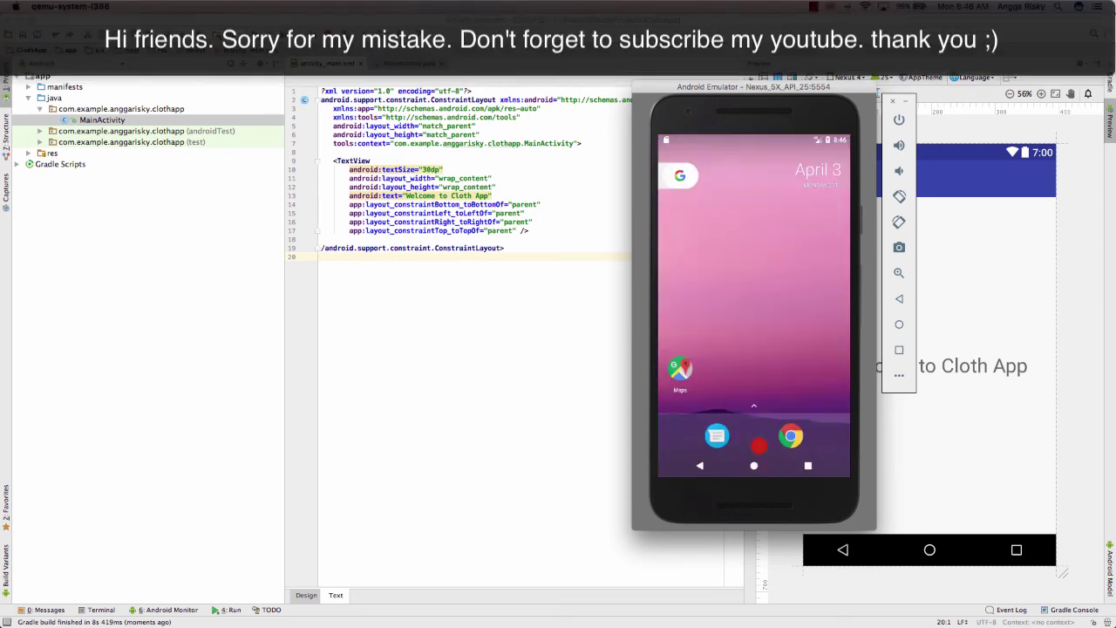
click(752, 408)
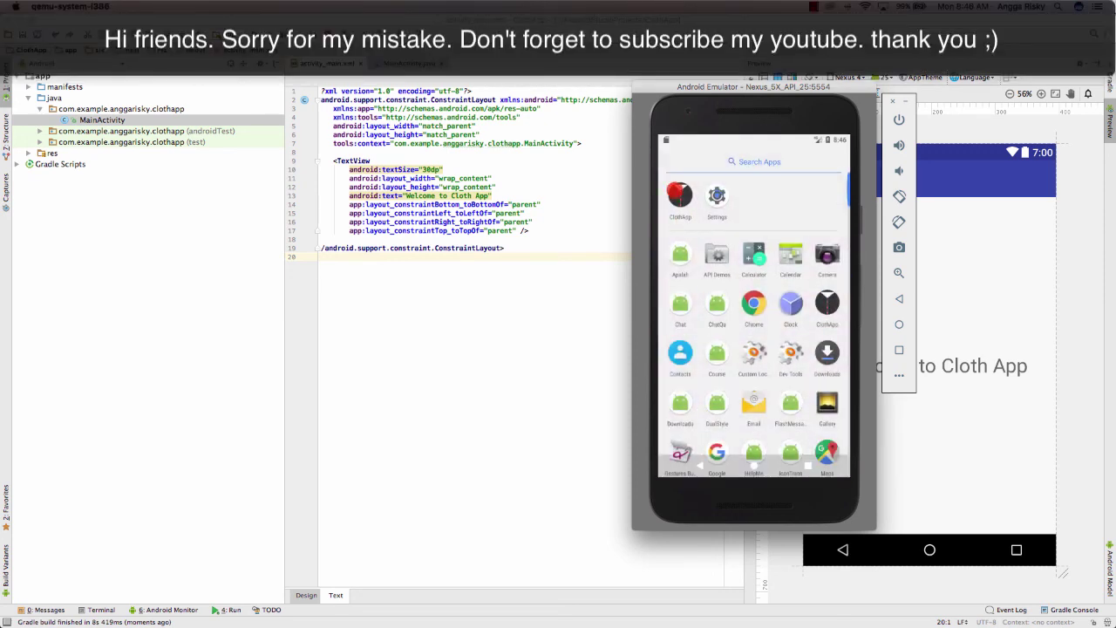
drag(680, 194, 717, 366)
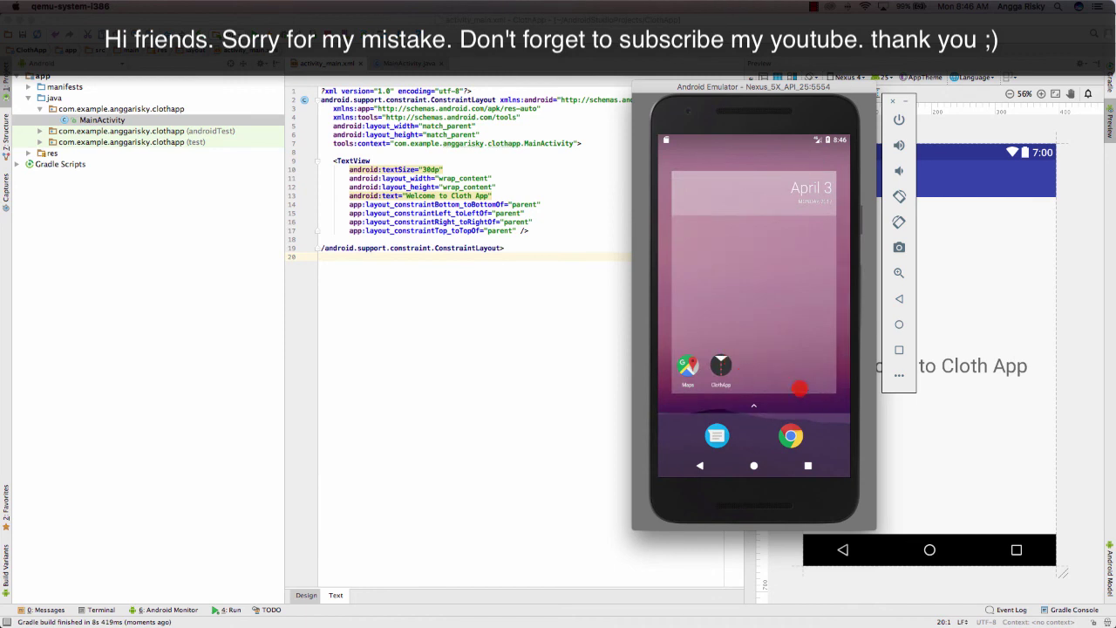
drag(877, 529, 942, 561)
drag(632, 85, 556, 33)
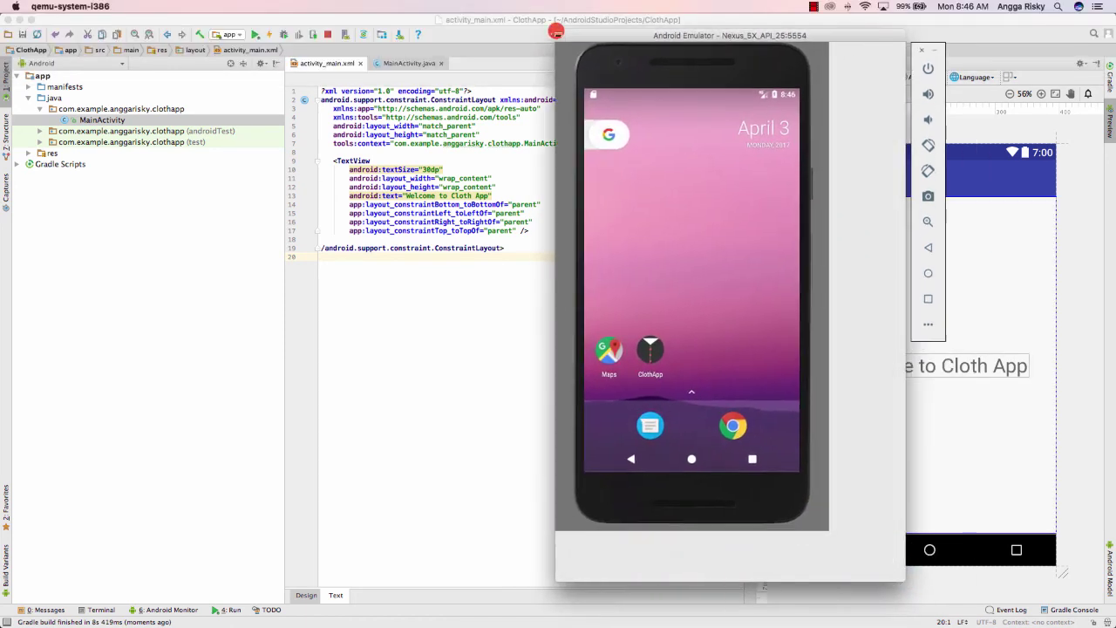